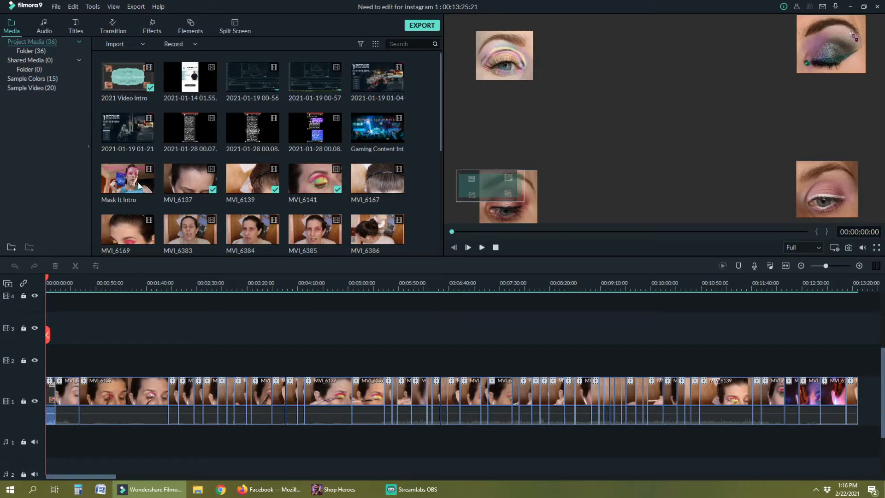
pyautogui.scroll(-5, 256, 177)
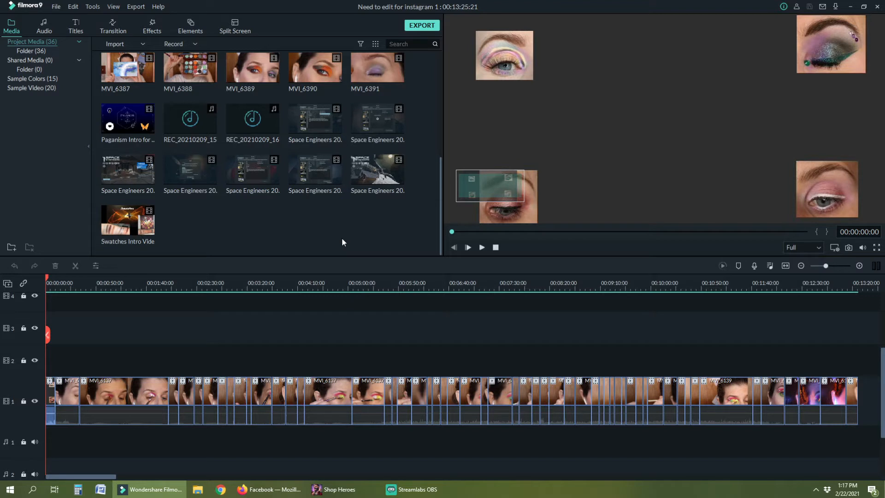
pyautogui.click(105, 288)
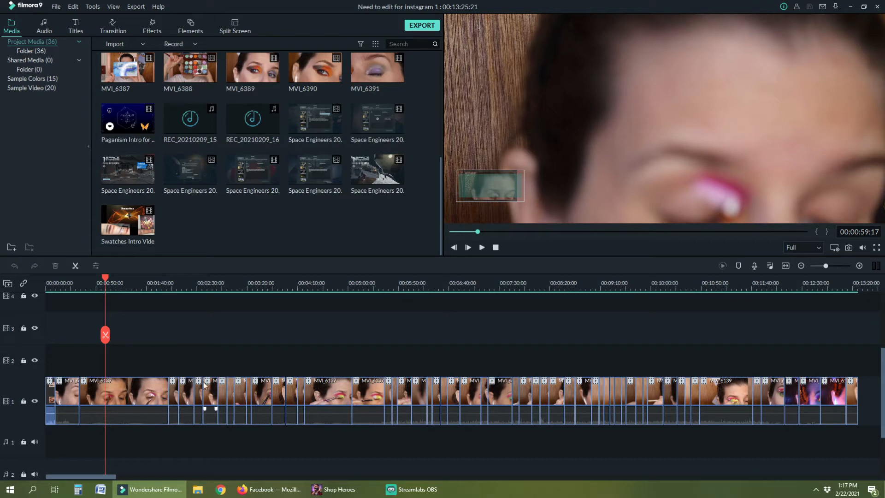
pyautogui.click(47, 288)
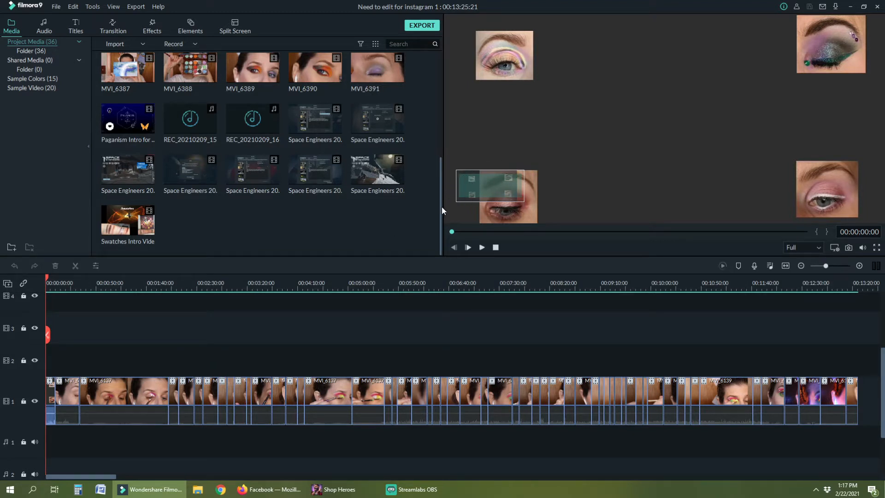
# Resize the media library, preview and timeline areas so the preview shows the entire video frame
pyautogui.moveTo(441, 206); pyautogui.dragTo(345, 206)
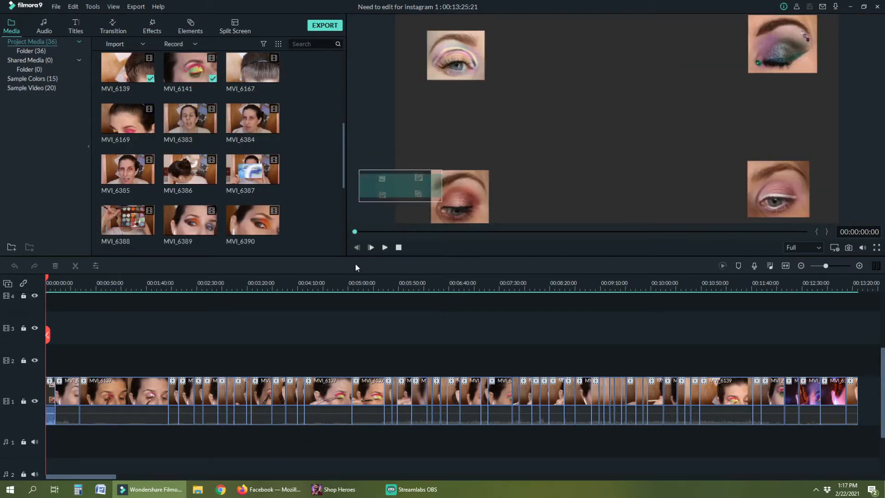
pyautogui.moveTo(357, 256); pyautogui.dragTo(377, 336)
pyautogui.scroll(1, 362, 370)
pyautogui.scroll(-3, 361, 371)
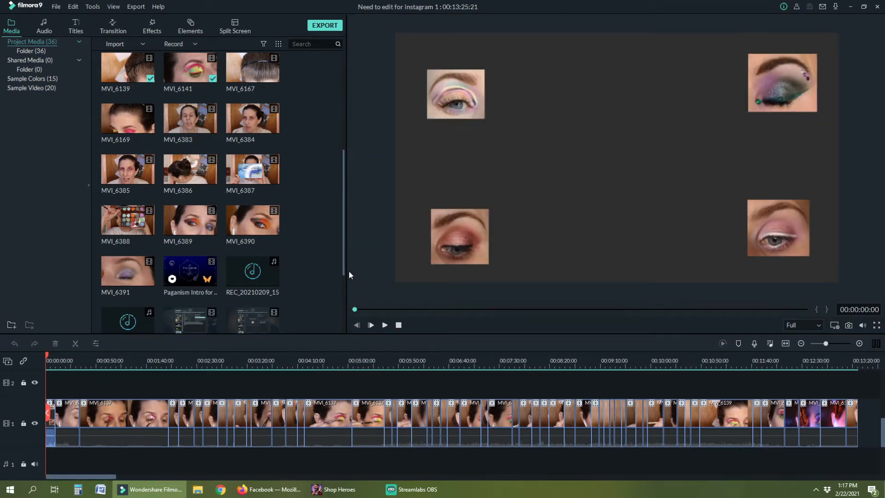
pyautogui.moveTo(345, 272); pyautogui.dragTo(365, 255)
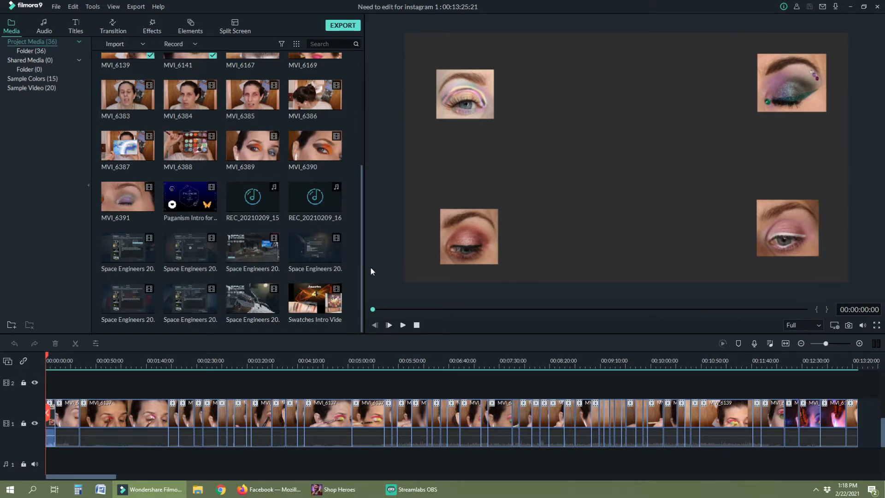
pyautogui.moveTo(364, 253); pyautogui.dragTo(420, 236)
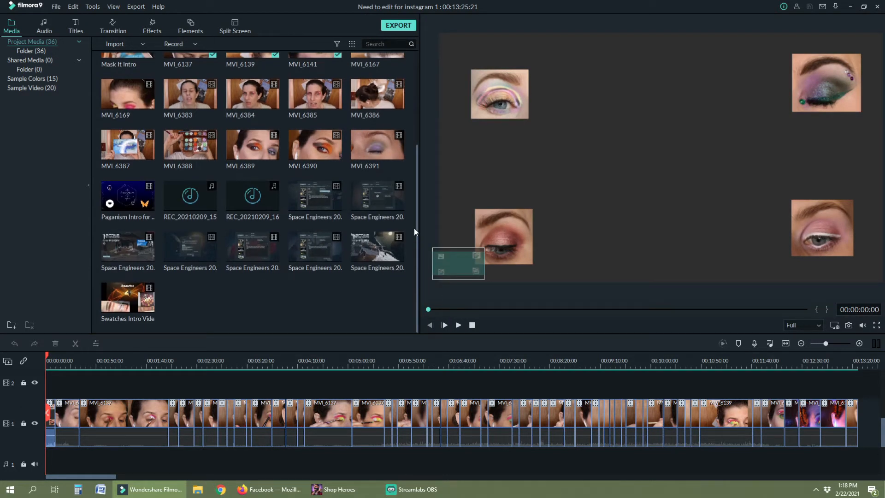
pyautogui.moveTo(419, 219); pyautogui.dragTo(400, 222)
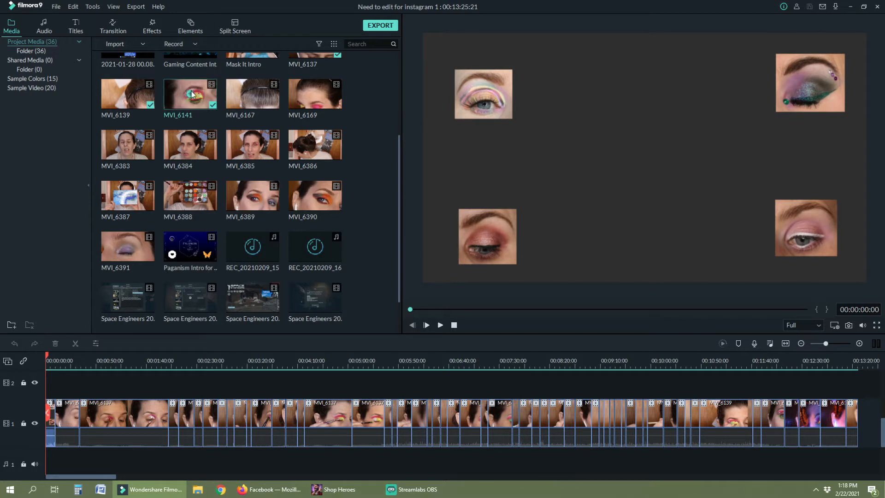
pyautogui.click(56, 7)
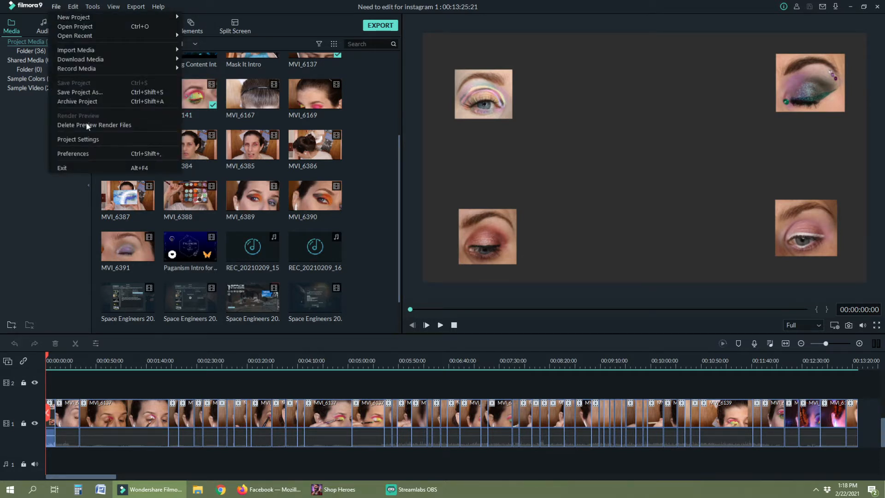
pyautogui.click(87, 151)
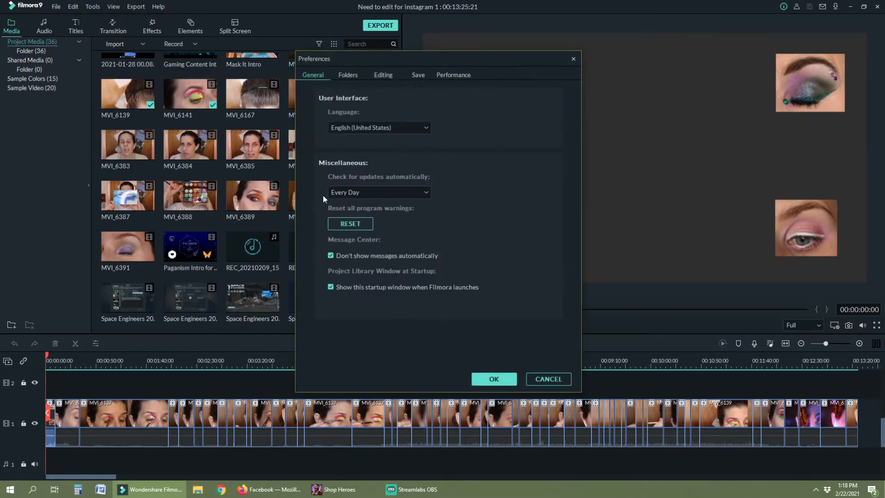
pyautogui.click(551, 378)
# Set the project's aspect ratio to 1:1 (Instagram) with a resolution of 1080 x 1080
pyautogui.click(56, 7)
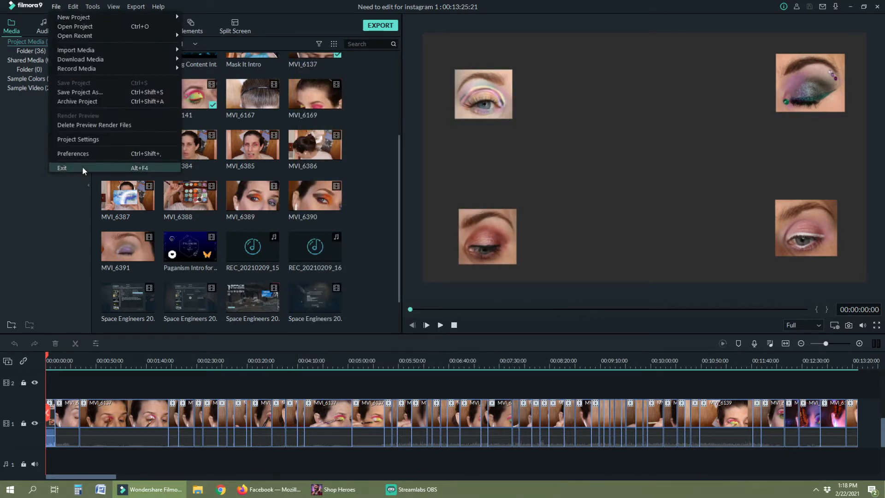
pyautogui.click(80, 140)
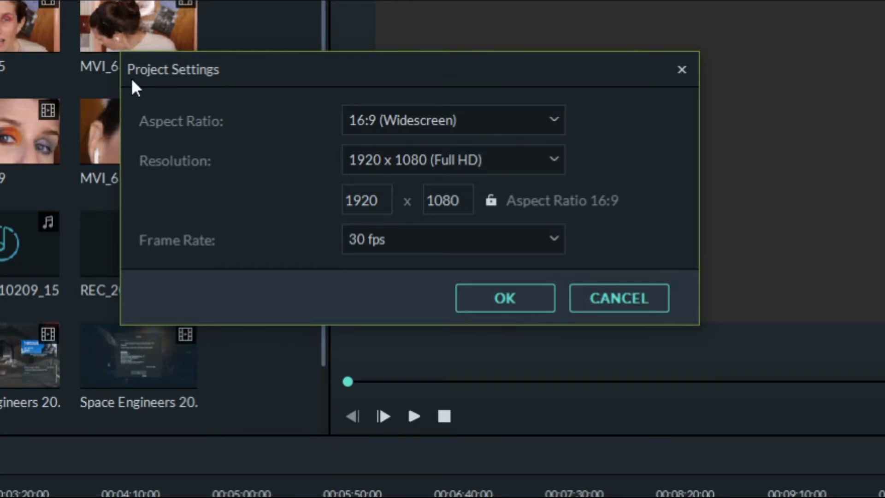
pyautogui.click(487, 130)
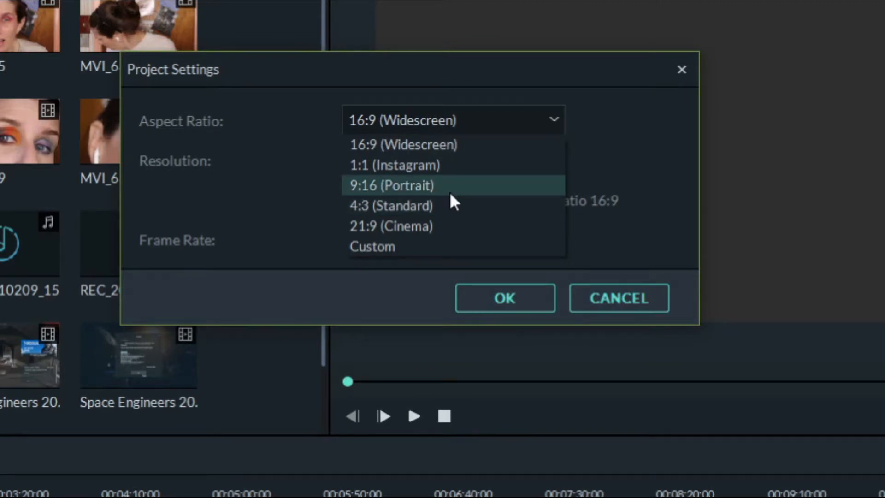
pyautogui.click(451, 167)
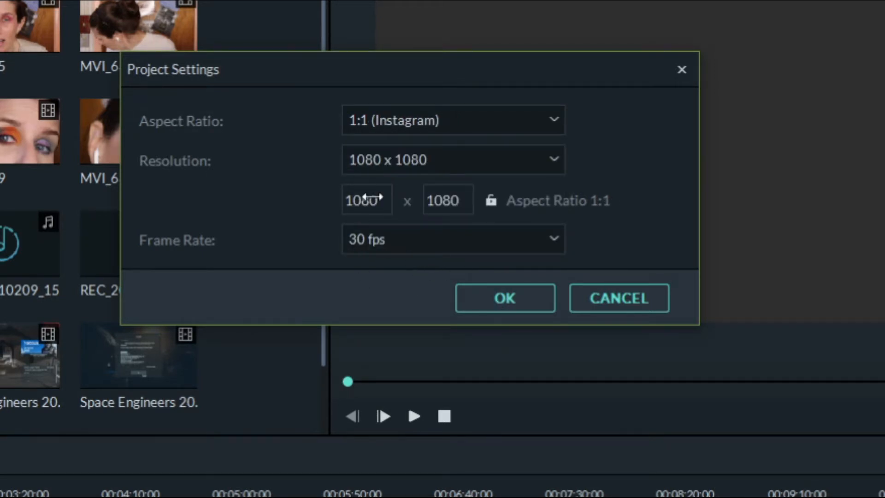
pyautogui.click(494, 305)
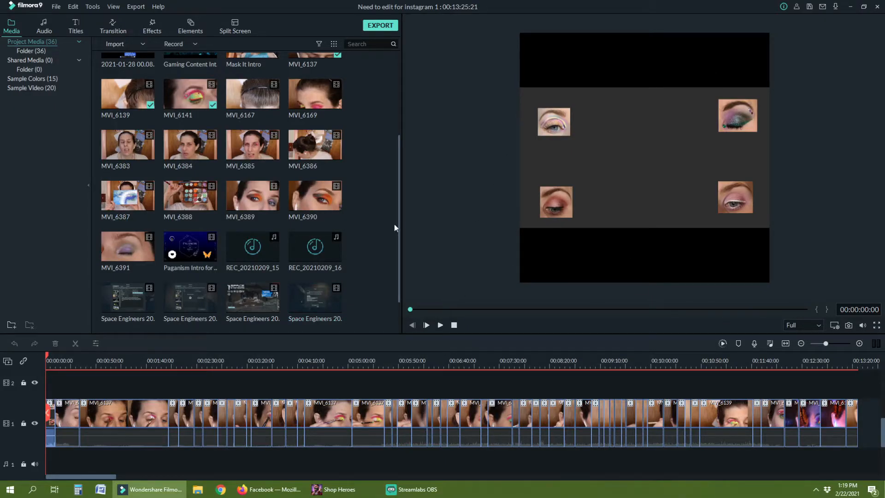
# Widen the media library beside the square preview so it shows five thumbnails per row
pyautogui.moveTo(401, 225); pyautogui.dragTo(477, 218)
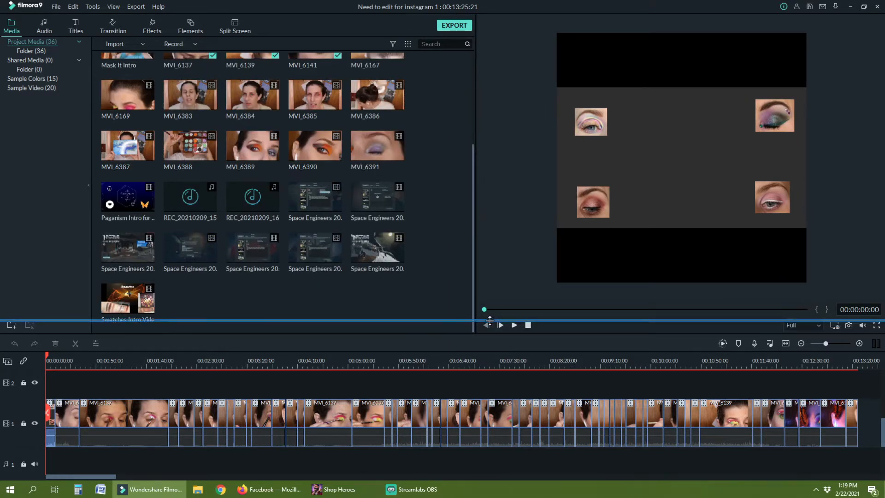
pyautogui.moveTo(491, 334)
pyautogui.mouseDown()
pyautogui.moveTo(492, 320)
pyautogui.moveTo(507, 337)
pyautogui.mouseUp()
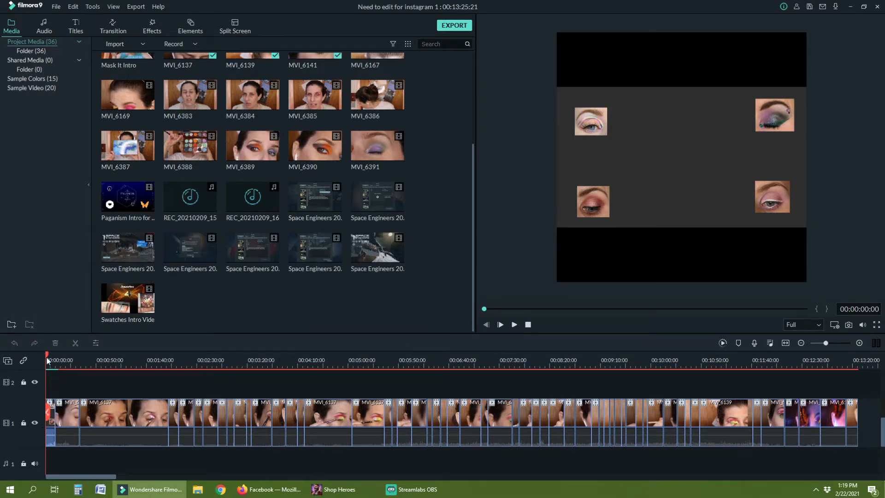
# Delete the intro clip with the welcome title from the start of the timeline
pyautogui.moveTo(47, 357); pyautogui.dragTo(50, 356)
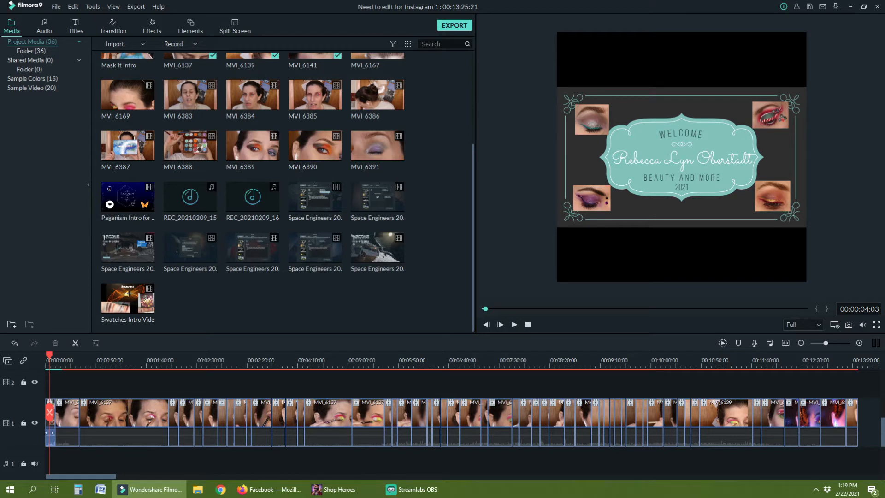
pyautogui.click(51, 436)
pyautogui.press('Delete')
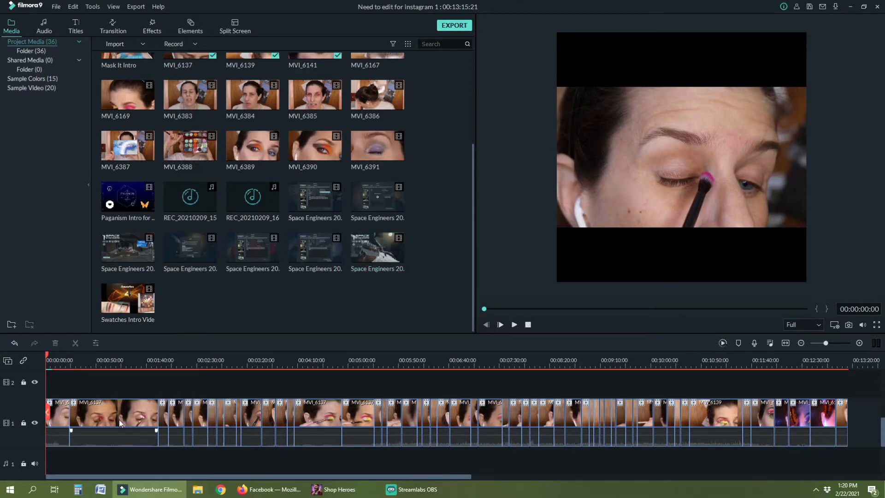
# Mute the first makeup clip on the timeline and play a few seconds of it to check
pyautogui.click(54, 417)
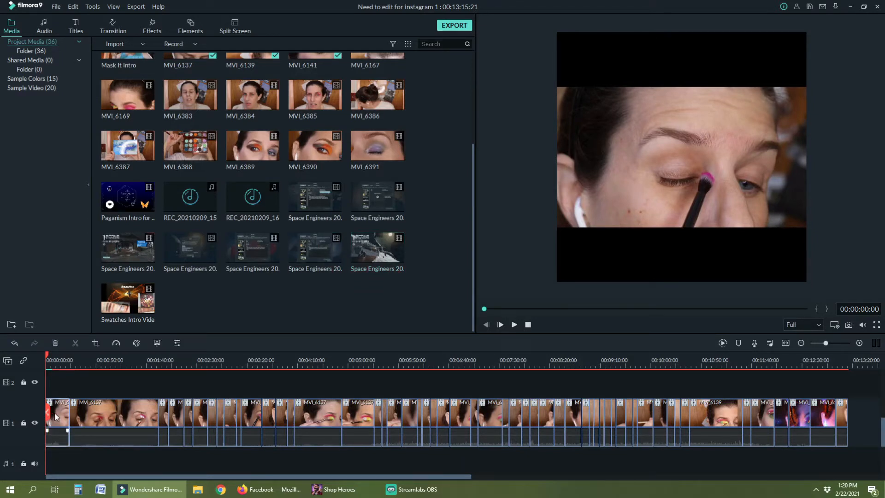
pyautogui.click(54, 416)
pyautogui.rightClick(55, 416)
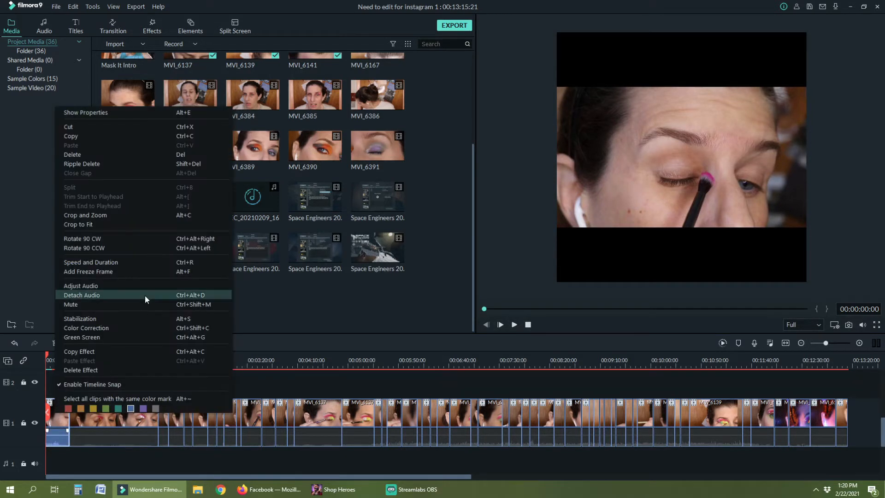
pyautogui.click(114, 305)
pyautogui.click(514, 325)
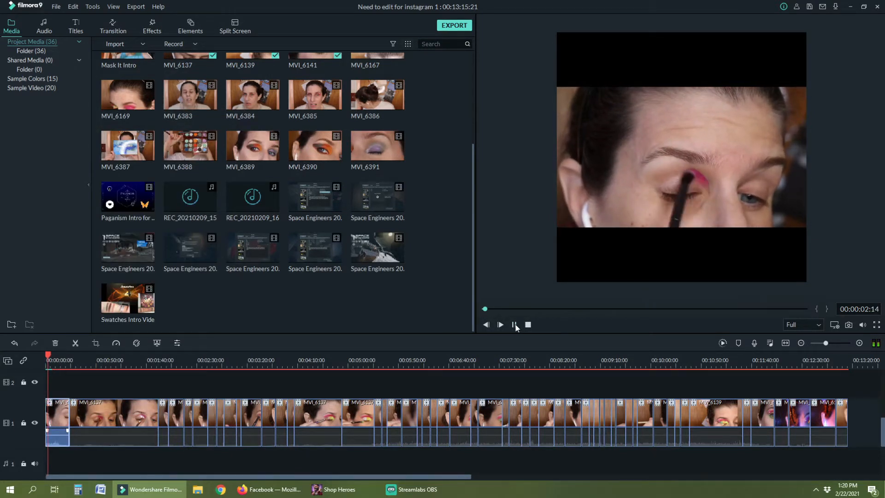
pyautogui.click(515, 324)
# Open Crop and Zoom for the first clip, set the crop ratio to 1:1 and shift the frame slightly left over the eye
pyautogui.click(145, 413)
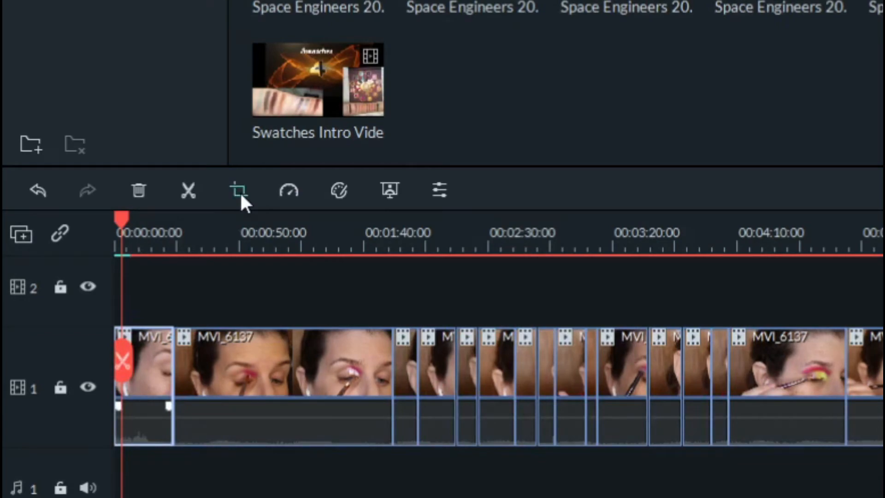
pyautogui.click(239, 191)
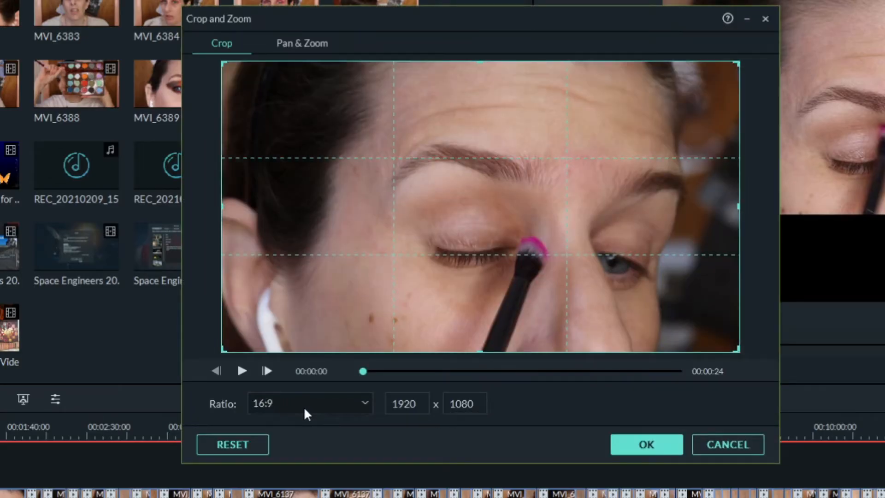
pyautogui.click(304, 405)
pyautogui.click(283, 465)
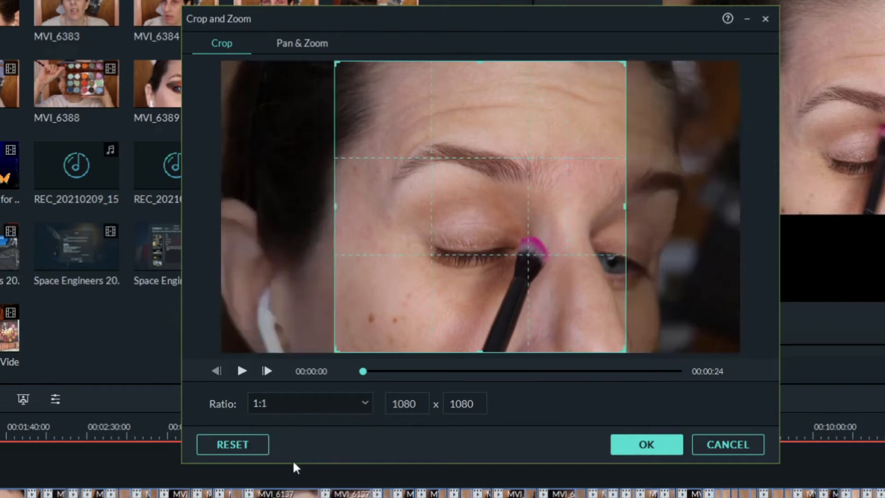
pyautogui.moveTo(447, 320); pyautogui.dragTo(422, 321)
pyautogui.moveTo(664, 319); pyautogui.dragTo(538, 340)
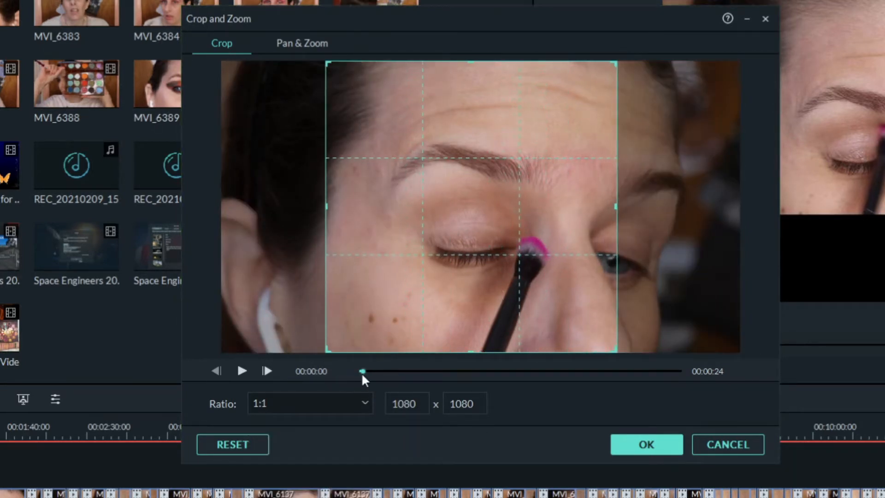
# At the clip's end, move the crop frame right to enclose the made-up eye and shrink it to 919 x 919
pyautogui.moveTo(362, 376); pyautogui.dragTo(543, 372)
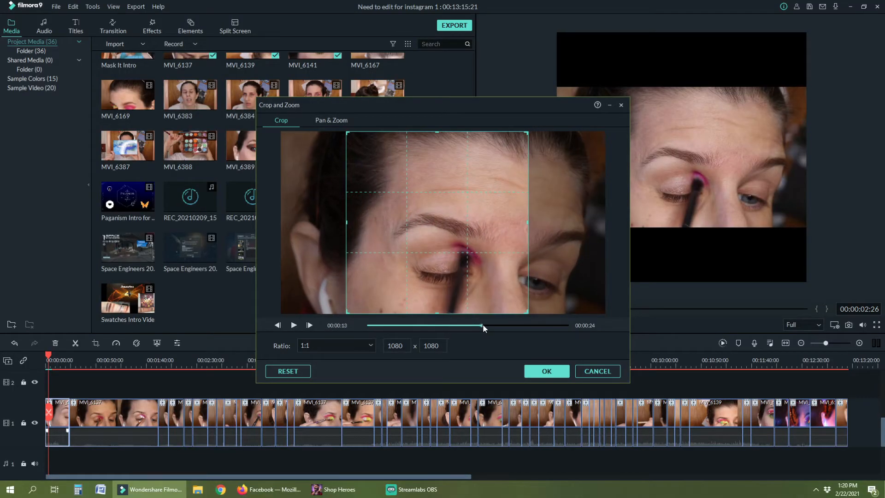
pyautogui.moveTo(483, 325); pyautogui.dragTo(572, 325)
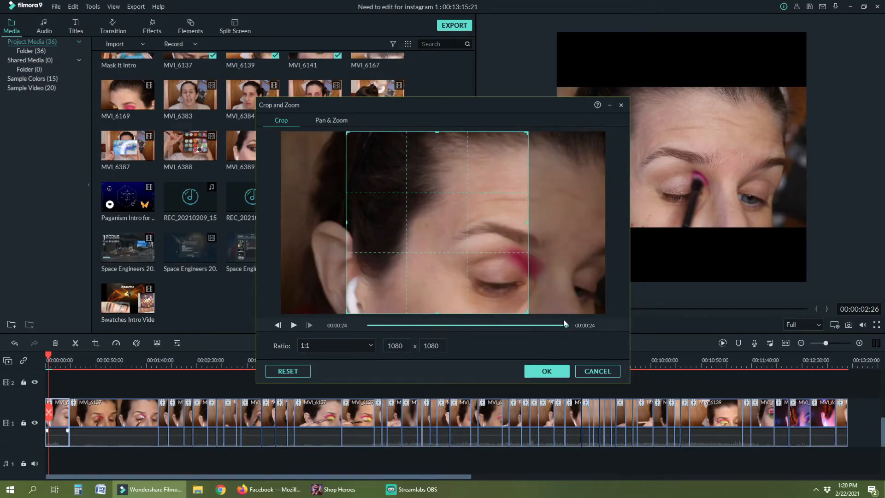
pyautogui.moveTo(470, 286); pyautogui.dragTo(495, 283)
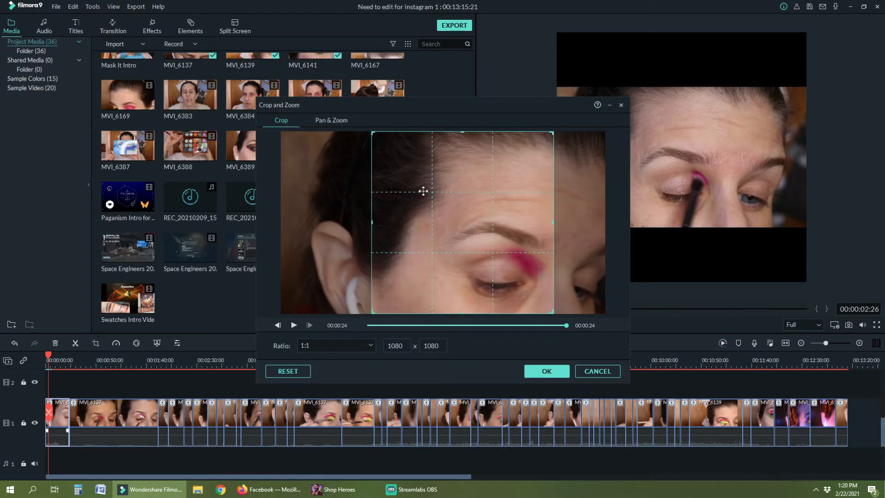
pyautogui.moveTo(372, 132); pyautogui.dragTo(400, 159)
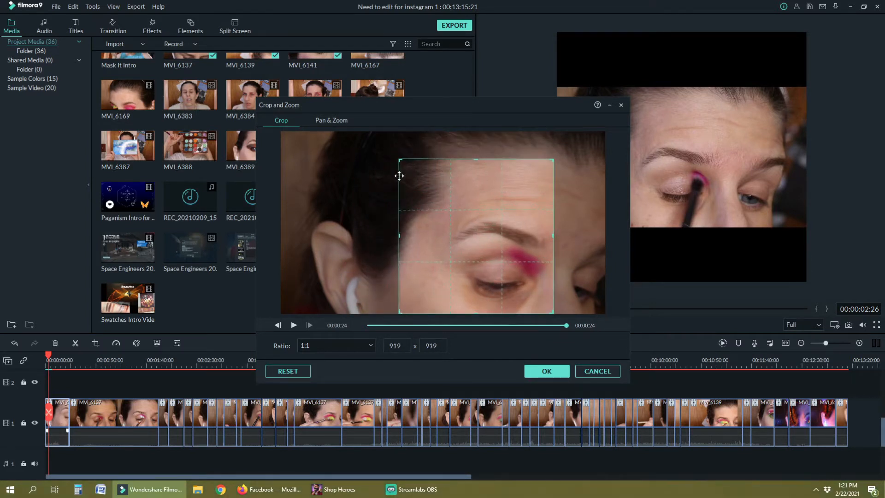
# Scrub and play the clip from start to end to check whether the eye stays inside the crop frame
pyautogui.click(371, 325)
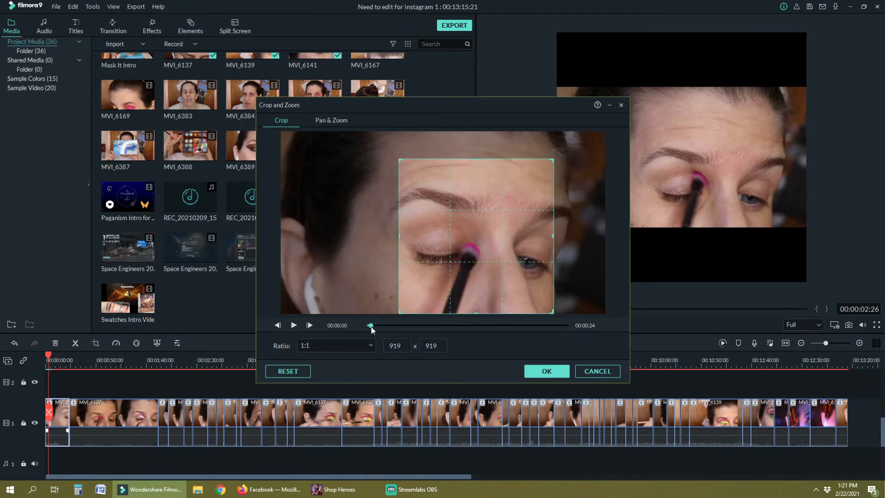
pyautogui.moveTo(372, 327); pyautogui.dragTo(434, 328)
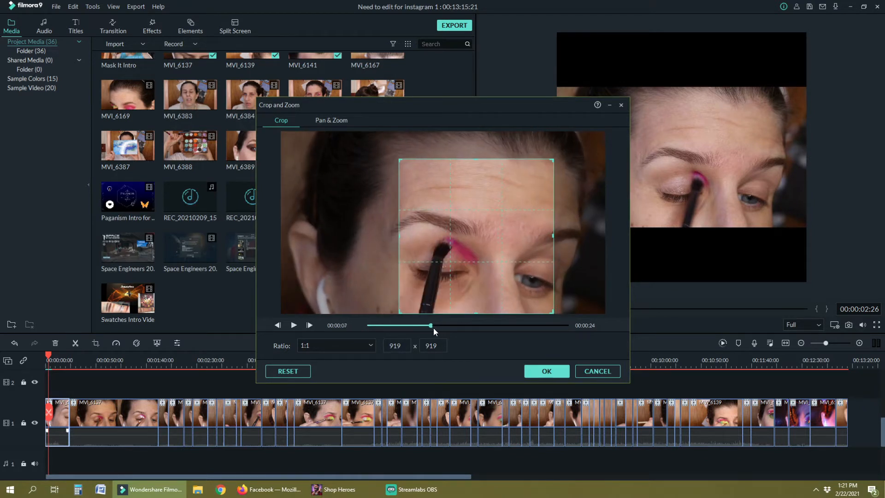
pyautogui.click(294, 326)
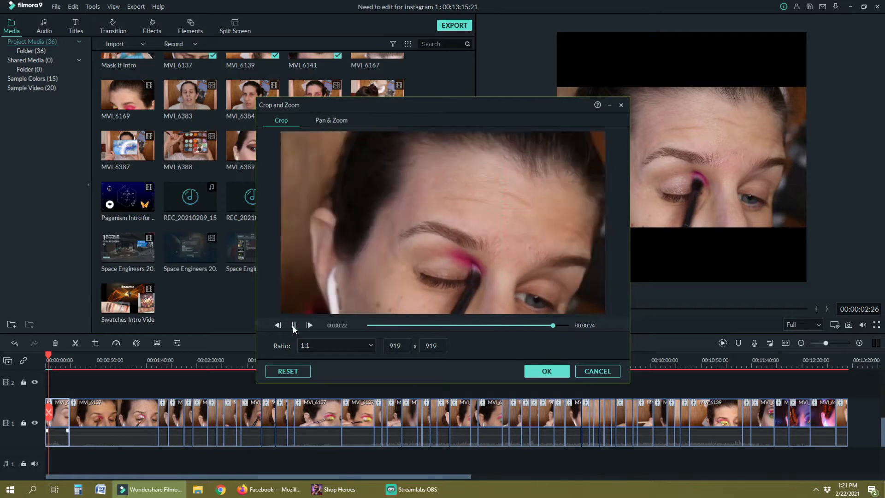
pyautogui.click(294, 325)
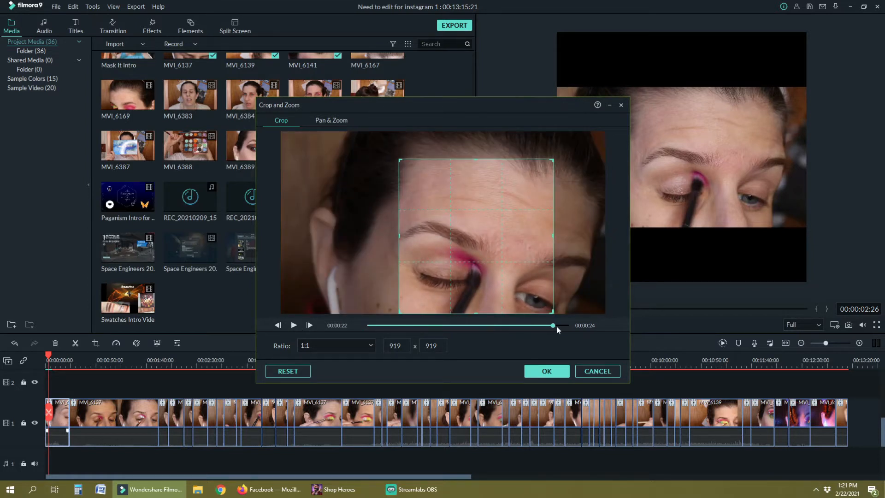
pyautogui.moveTo(556, 326); pyautogui.dragTo(579, 326)
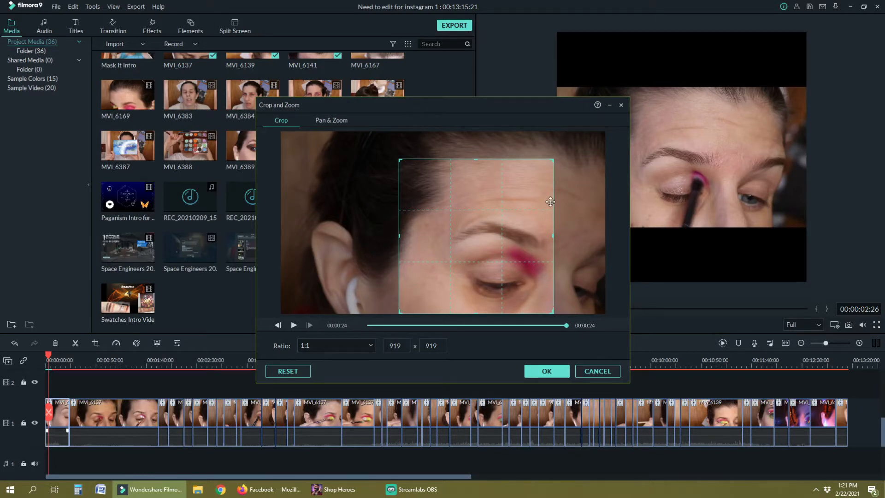
# Look at the first clip's pan and zoom frames, return to the crop view and apply the 919 x 919 crop
pyautogui.click(345, 121)
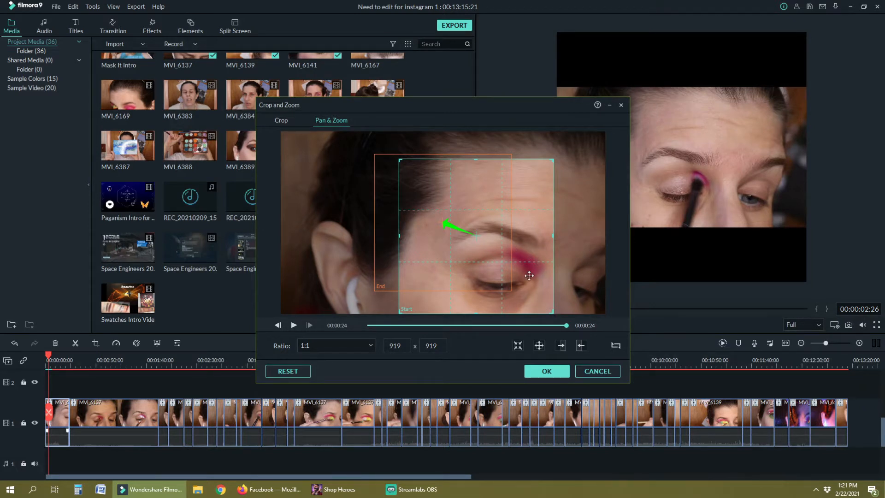
pyautogui.click(285, 122)
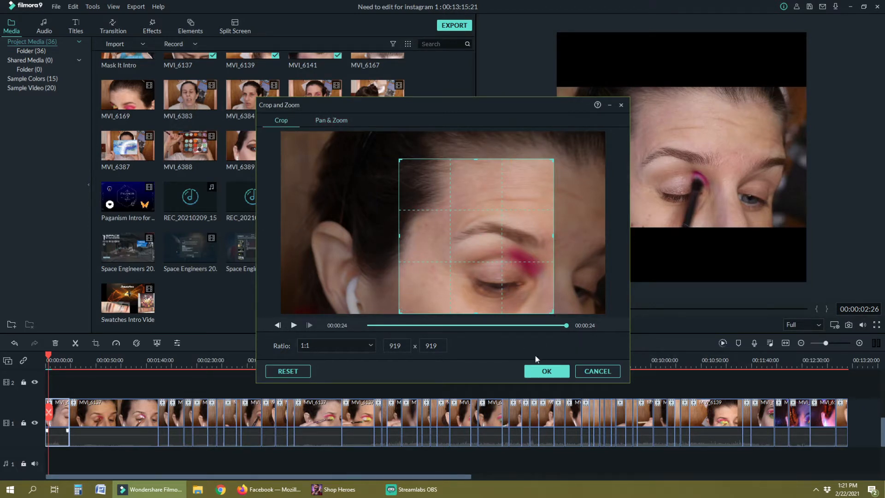
pyautogui.click(546, 371)
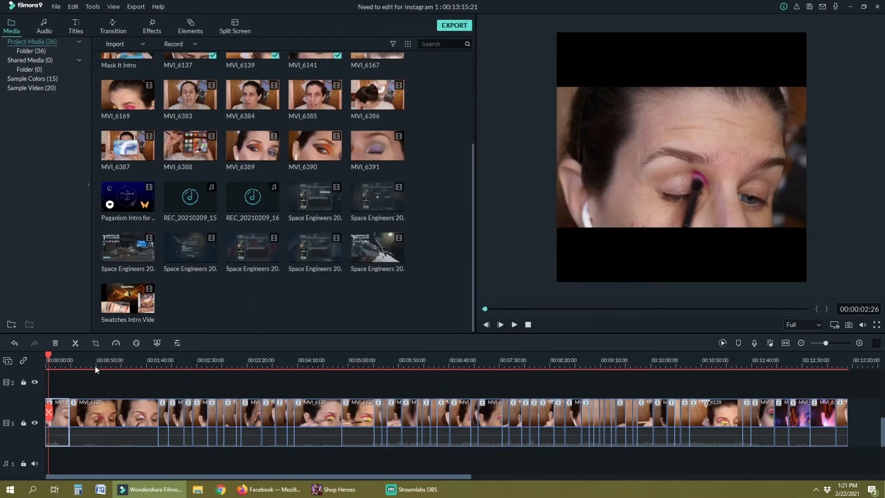
# Open Crop and Zoom for the second timeline clip, set the ratio to 1:1 and shift the frame slightly right over the eye
pyautogui.click(82, 369)
pyautogui.click(112, 418)
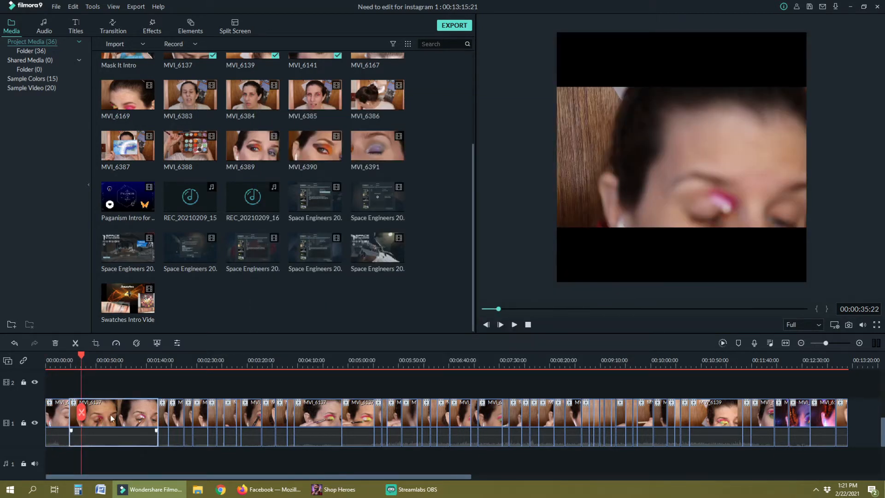
pyautogui.click(96, 344)
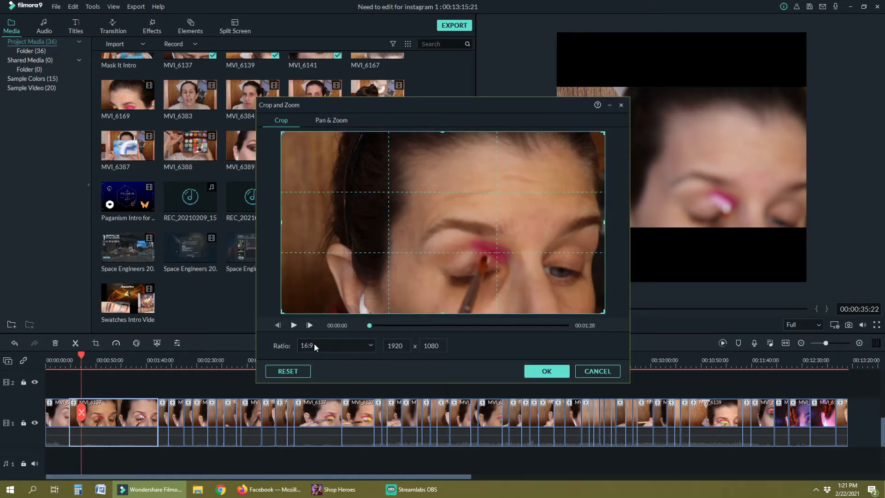
pyautogui.click(316, 346)
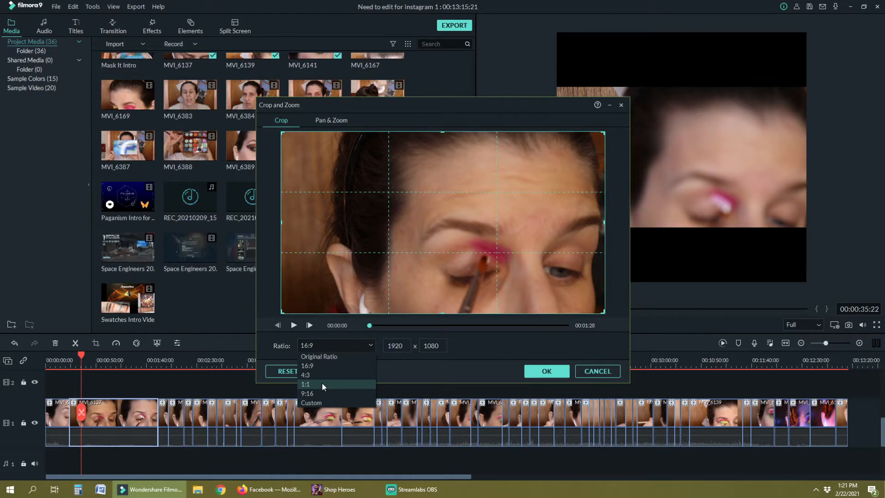
pyautogui.click(321, 384)
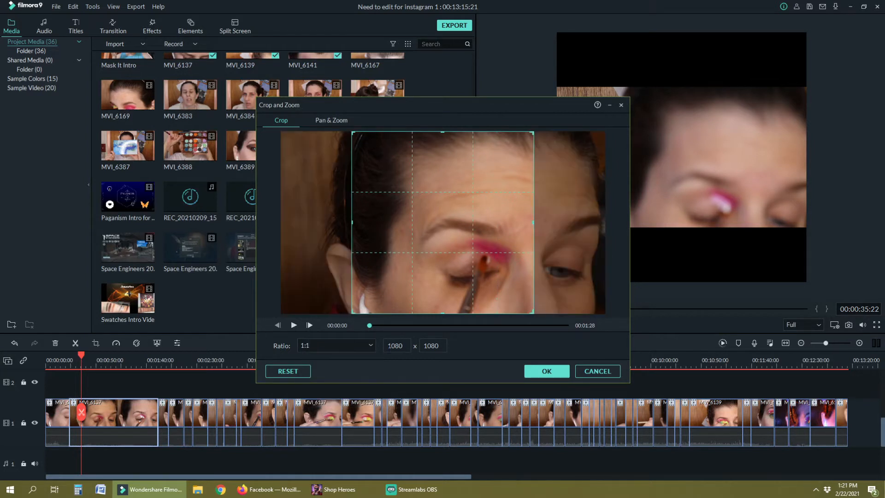
pyautogui.moveTo(484, 267); pyautogui.dragTo(498, 266)
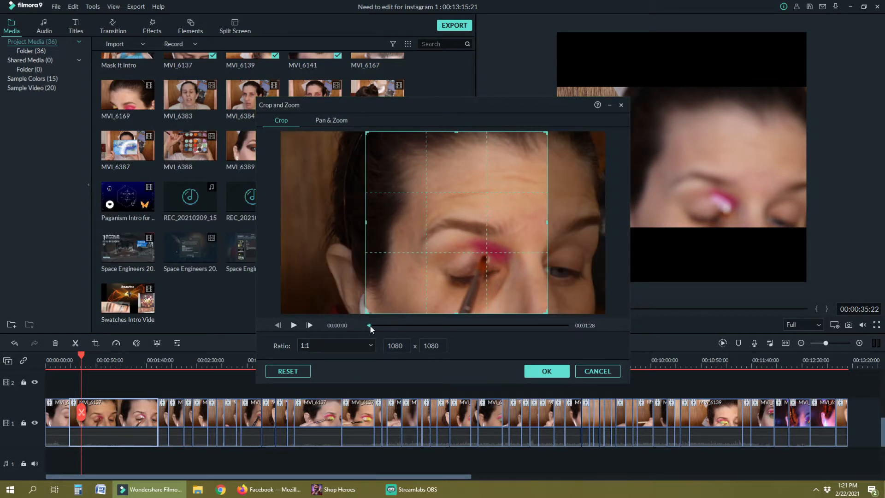
# At the second clip's end, shrink the crop frame to 834 x 834 around the made-up eye, scrub through and apply it
pyautogui.moveTo(370, 326); pyautogui.dragTo(574, 327)
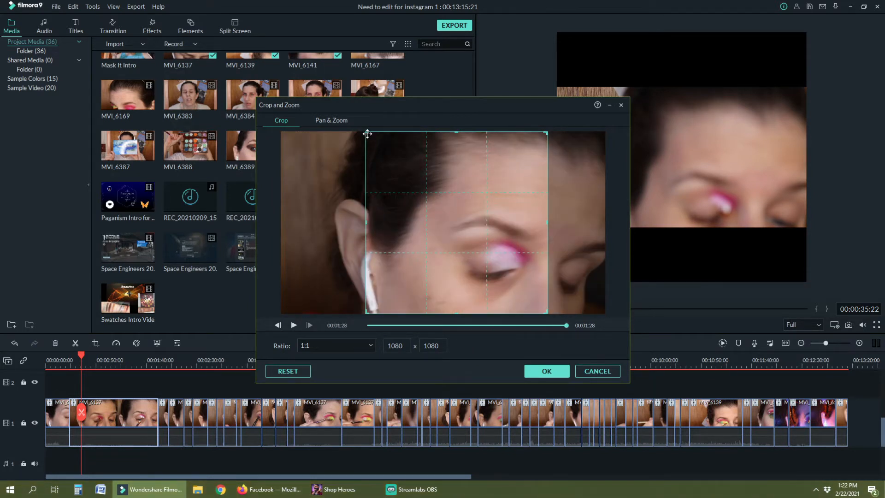
pyautogui.moveTo(367, 133); pyautogui.dragTo(408, 174)
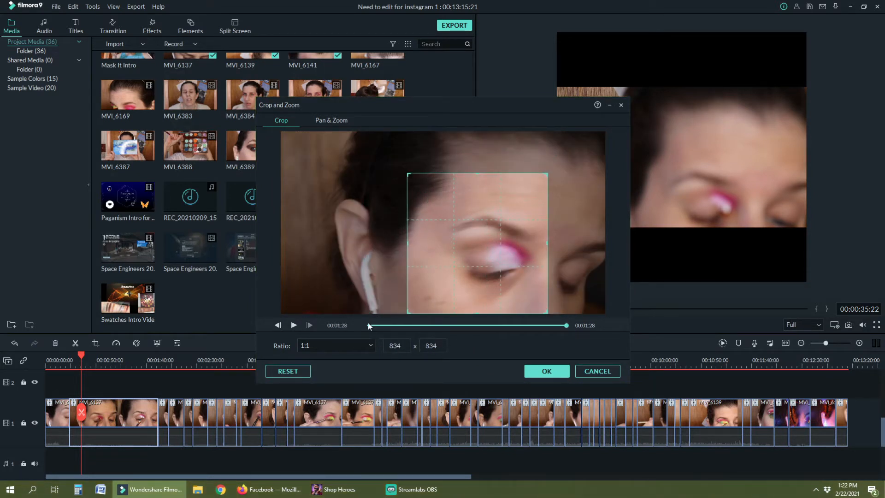
pyautogui.moveTo(368, 324); pyautogui.dragTo(571, 328)
pyautogui.click(546, 371)
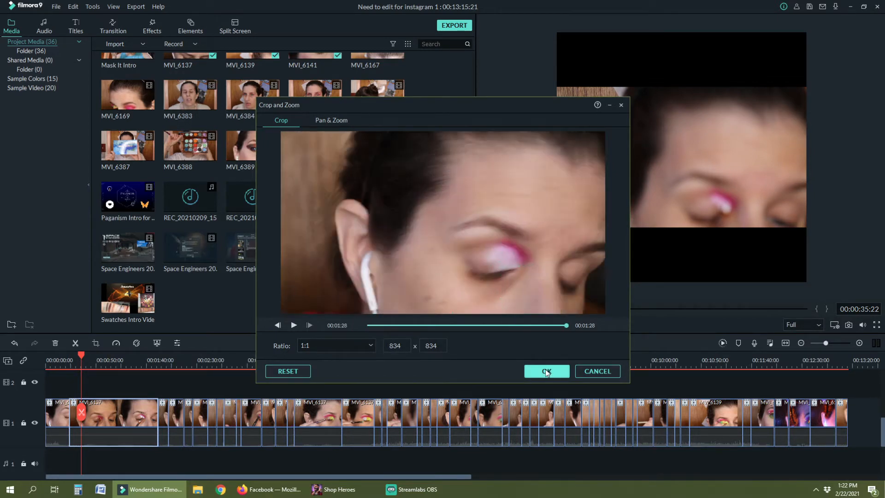
# Place the MVI_6137 source video on the first video track at 00:15:07:24, beyond the edited clips, and mute it
pyautogui.moveTo(321, 476); pyautogui.dragTo(609, 476)
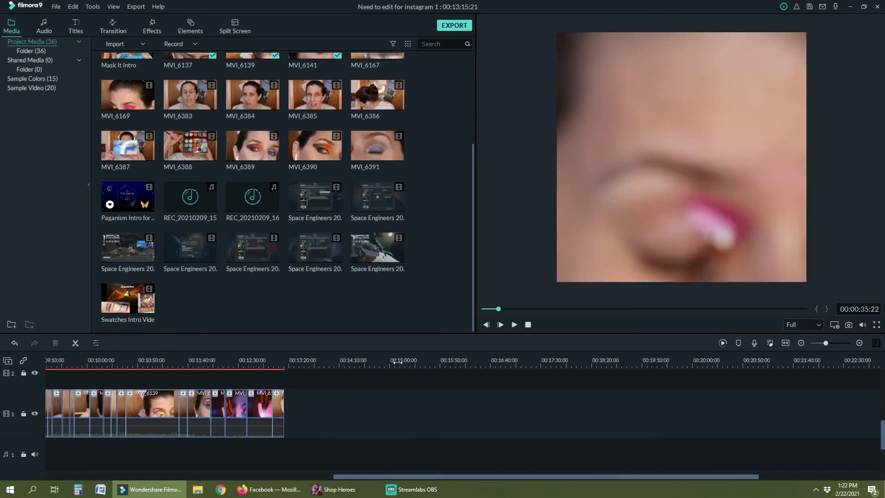
pyautogui.click(397, 362)
pyautogui.scroll(1, 402, 395)
pyautogui.scroll(3, 322, 259)
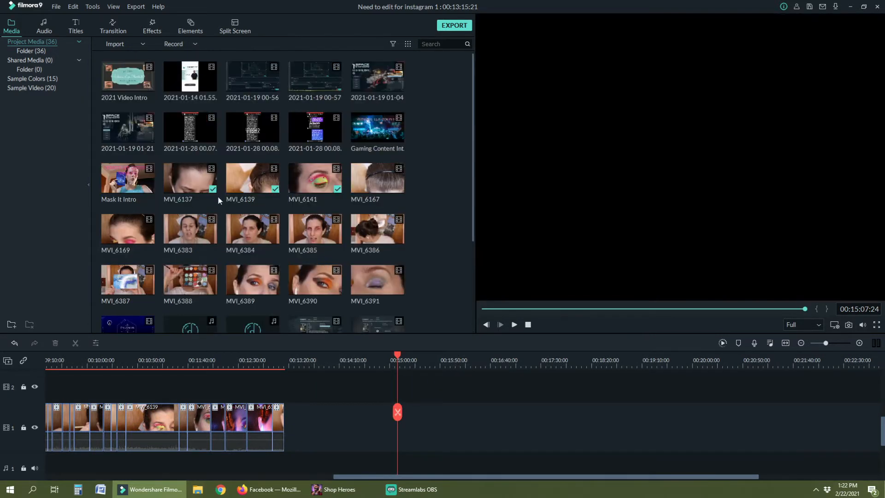
pyautogui.moveTo(190, 177); pyautogui.dragTo(405, 435)
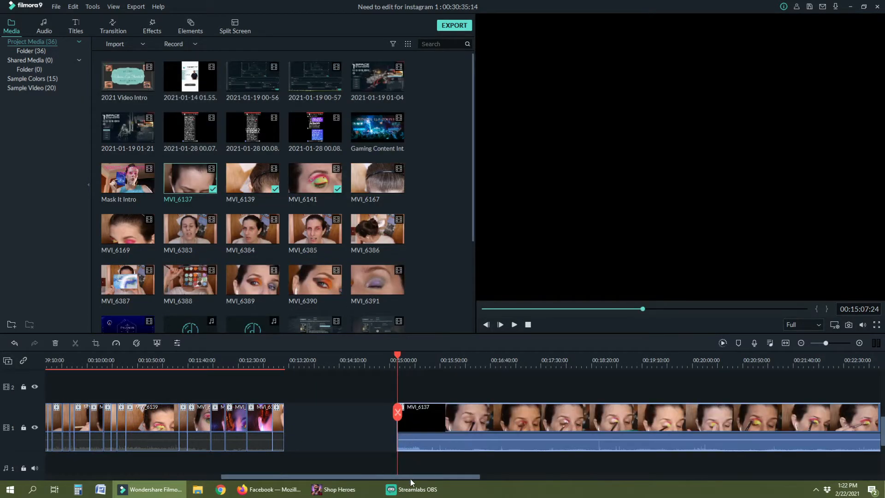
pyautogui.moveTo(416, 478); pyautogui.dragTo(457, 480)
pyautogui.rightClick(388, 426)
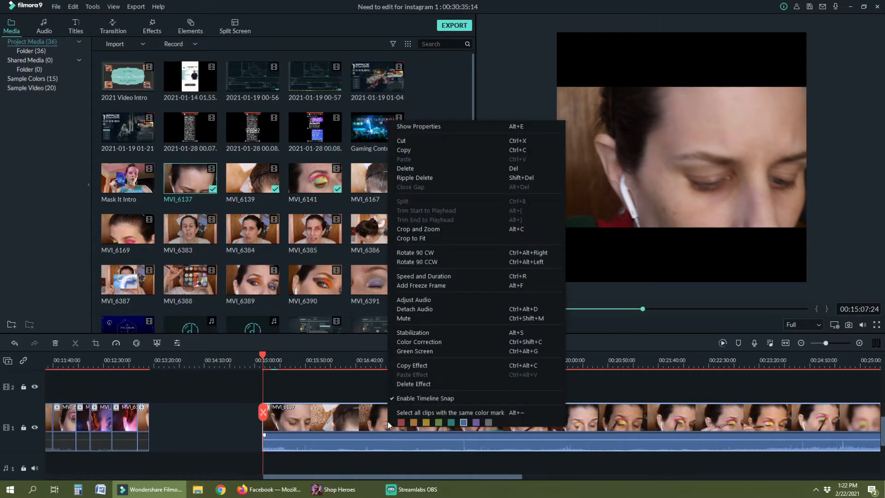
pyautogui.click(425, 320)
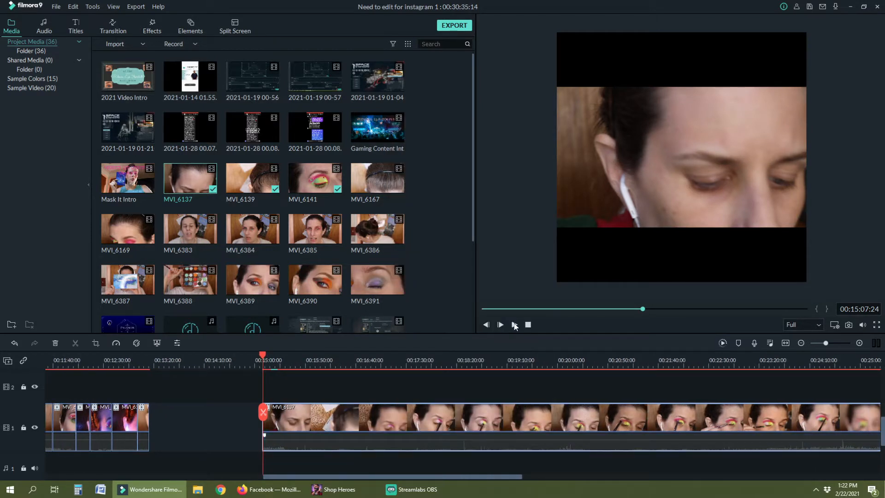
# Play the new MVI_6137 clip, split it at 00:15:15:20 and delete the short opening piece
pyautogui.click(515, 325)
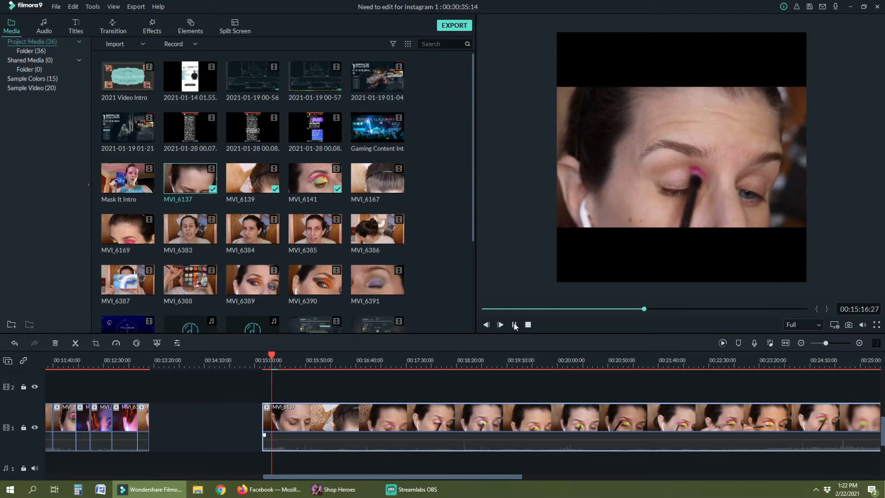
pyautogui.click(270, 360)
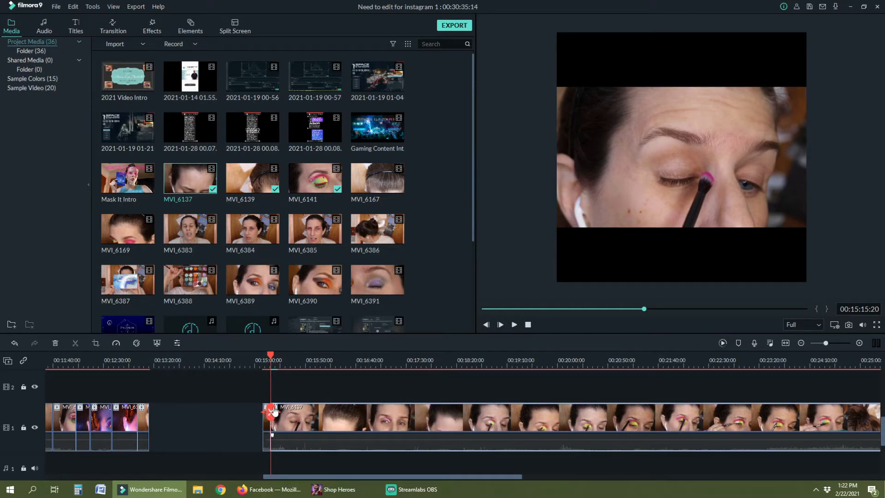
pyautogui.moveTo(271, 357); pyautogui.dragTo(257, 359)
pyautogui.click(265, 424)
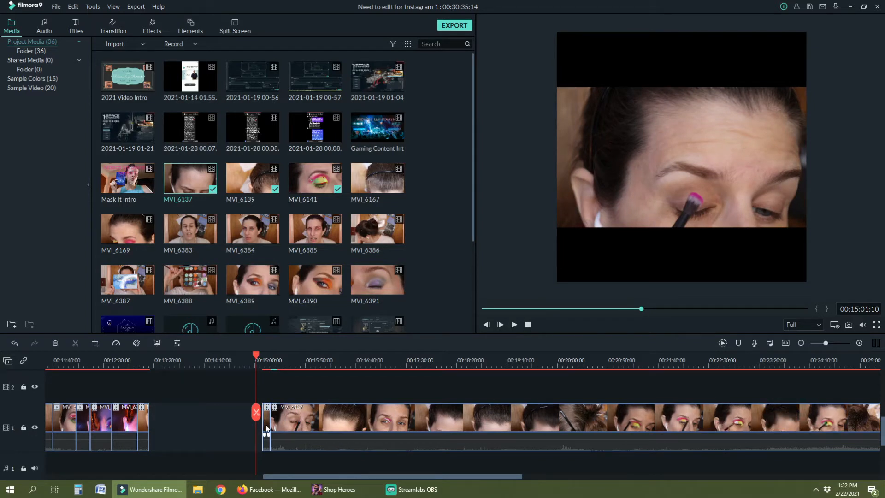
pyautogui.press('Delete')
# Play through the trimmed MVI_6137 clip and split it at 00:15:31:21 and again at 00:16:00:00
pyautogui.press('space')
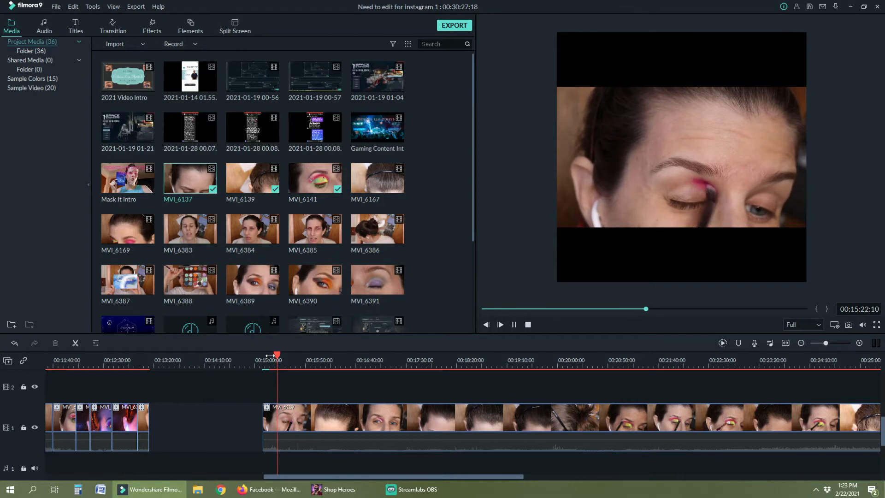
pyautogui.click(514, 324)
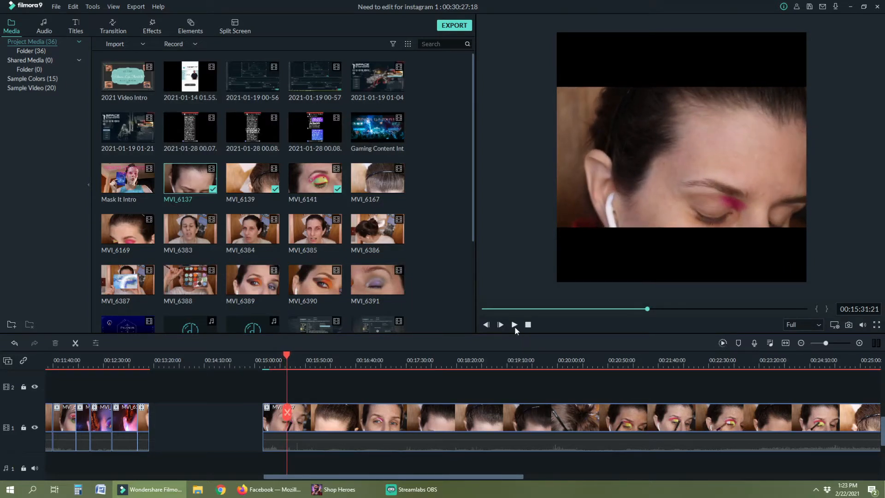
pyautogui.hotkey('ctrl', 'b')
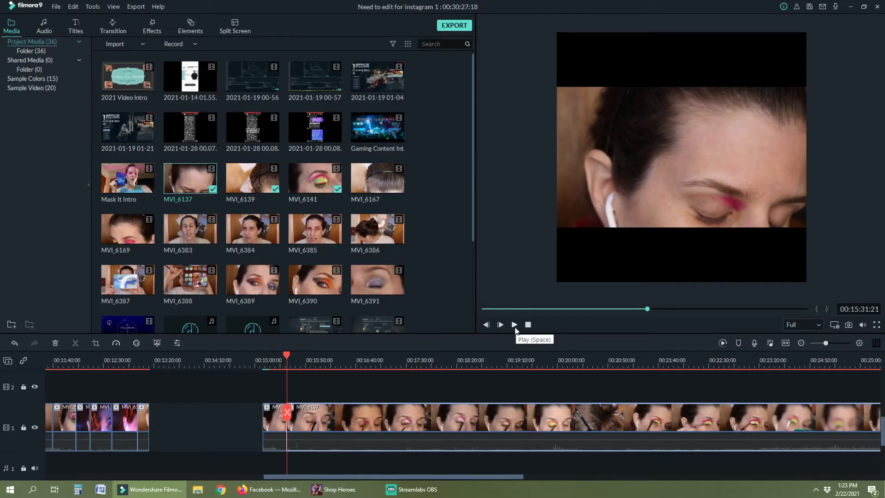
pyautogui.click(514, 326)
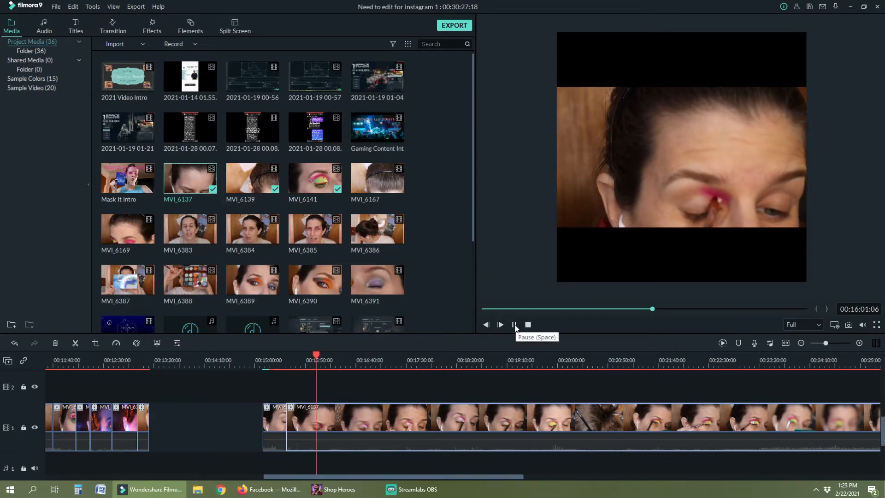
pyautogui.click(515, 325)
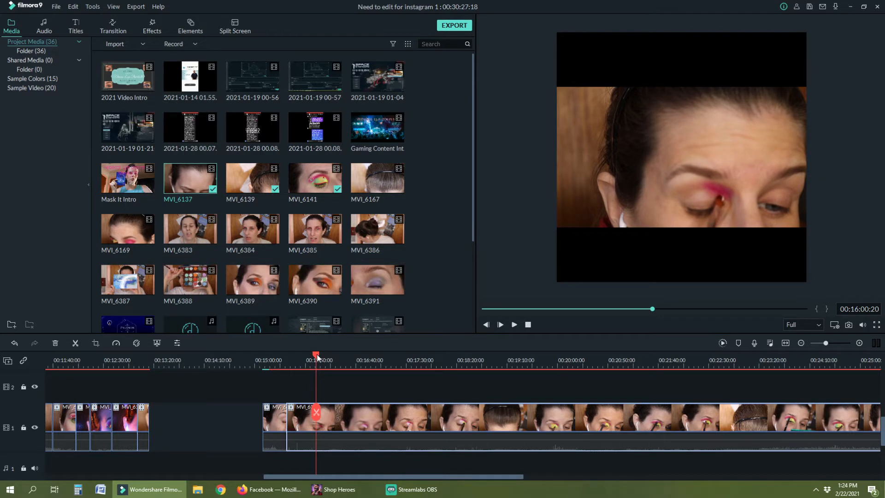
pyautogui.moveTo(317, 357); pyautogui.dragTo(316, 358)
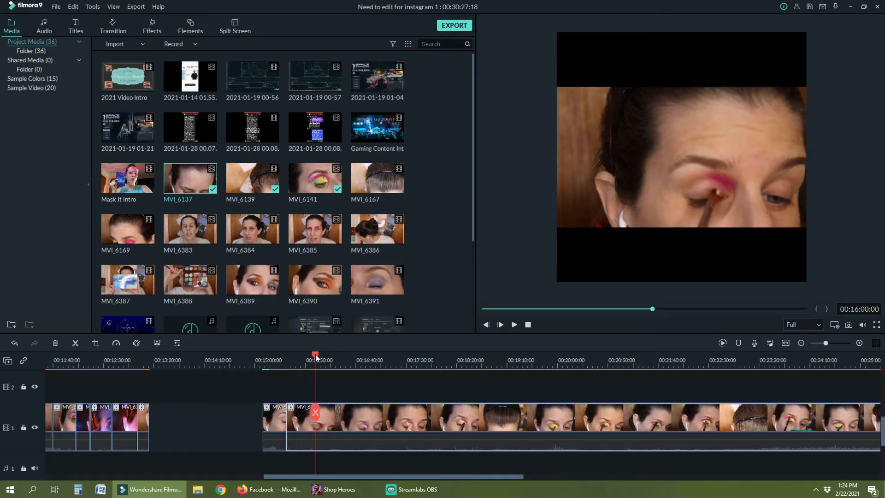
pyautogui.click(315, 412)
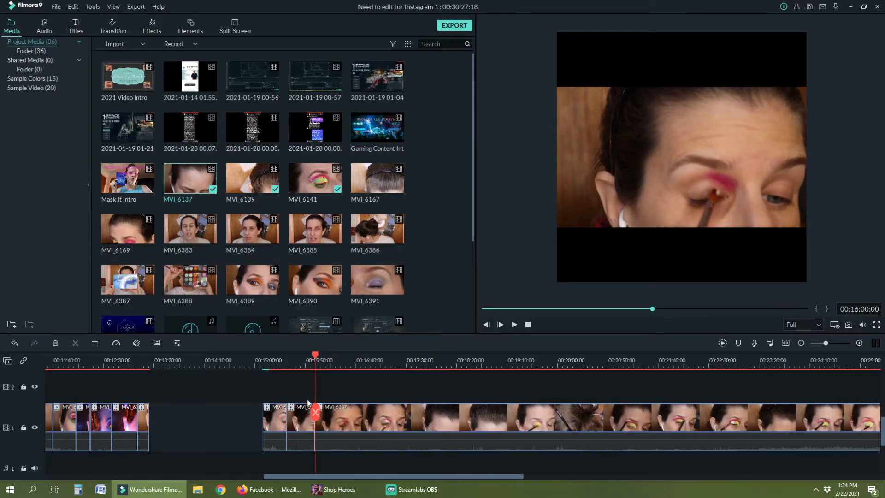
# Scrub through the middle MVI_6137 piece between the two cuts and delete it
pyautogui.click(303, 415)
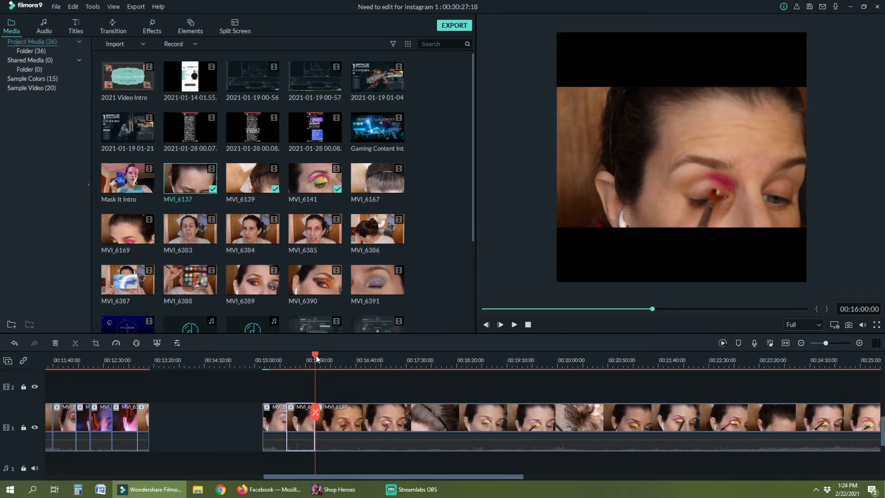
pyautogui.click(316, 359)
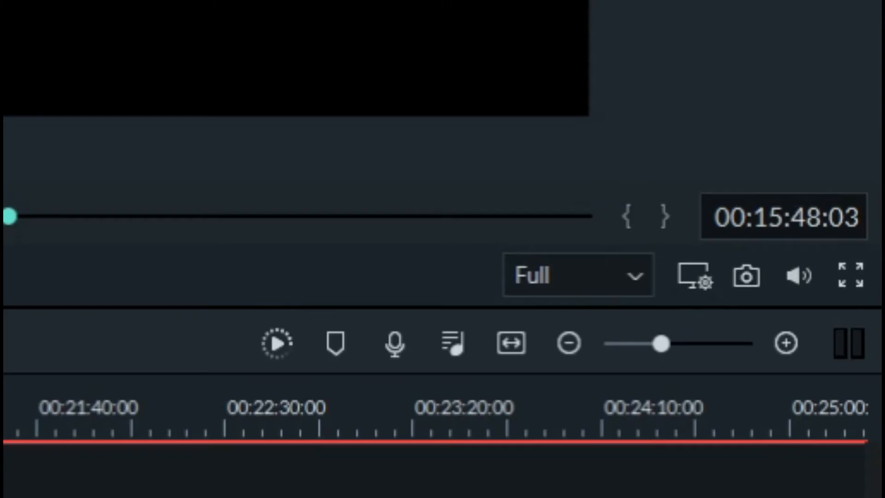
pyautogui.moveTo(9, 216); pyautogui.dragTo(2, 216)
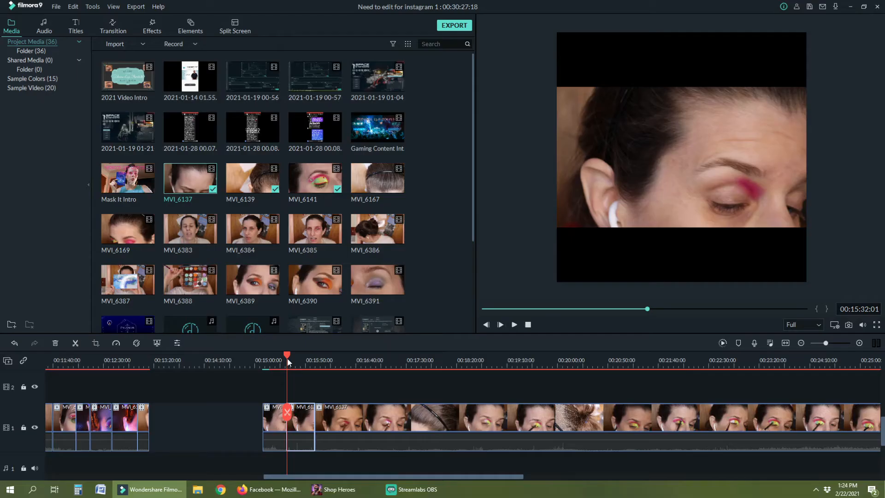
pyautogui.moveTo(301, 448); pyautogui.dragTo(302, 456)
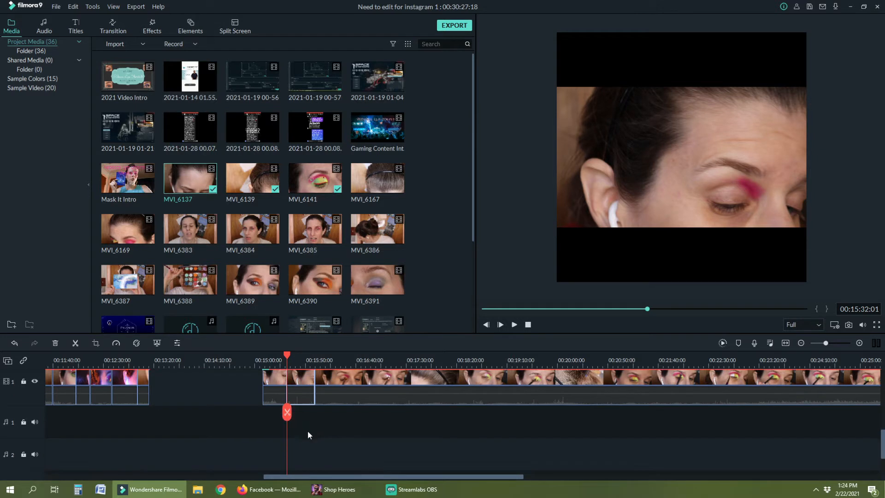
pyautogui.scroll(2, 312, 446)
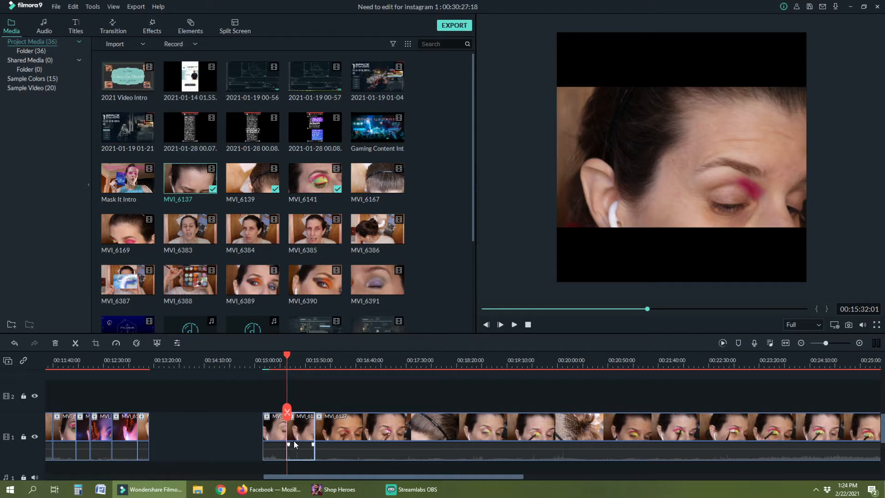
pyautogui.press('Delete')
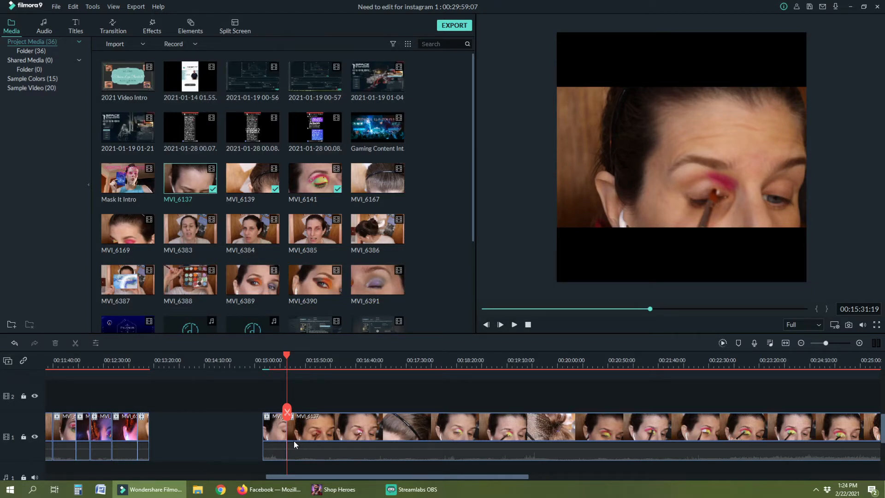
# Select both remaining MVI_6137 pieces beyond the gap after the edited video and delete them
pyautogui.click(274, 354)
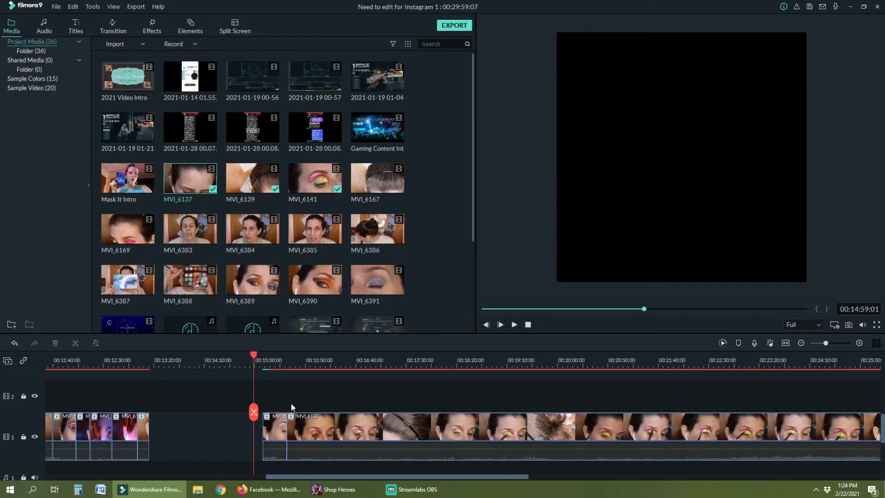
pyautogui.moveTo(279, 398); pyautogui.dragTo(297, 464)
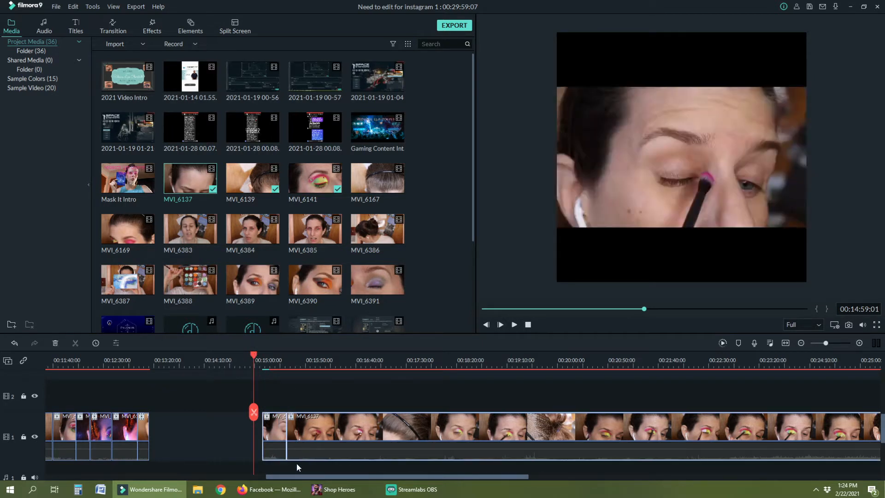
pyautogui.press('Delete')
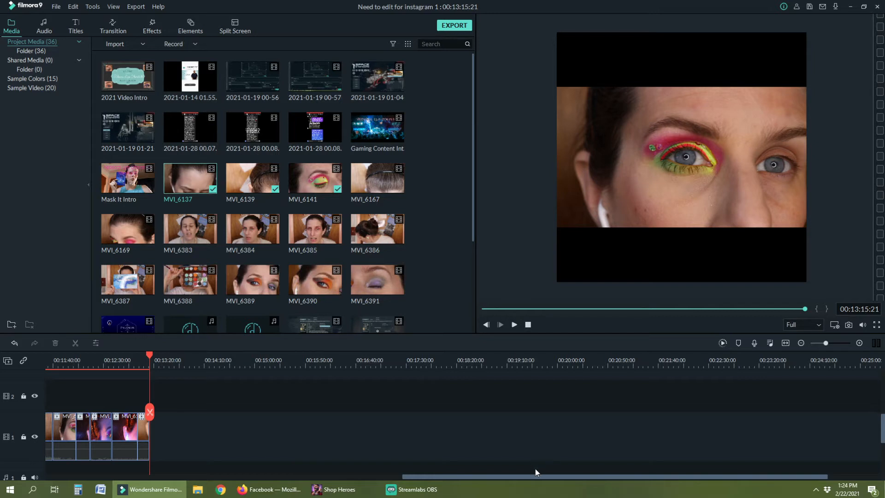
# Add another MVI_6137 clip to the timeline beyond a gap after the edited video and preview it at 00:15:22:25
pyautogui.moveTo(546, 477); pyautogui.dragTo(268, 478)
pyautogui.click(268, 478)
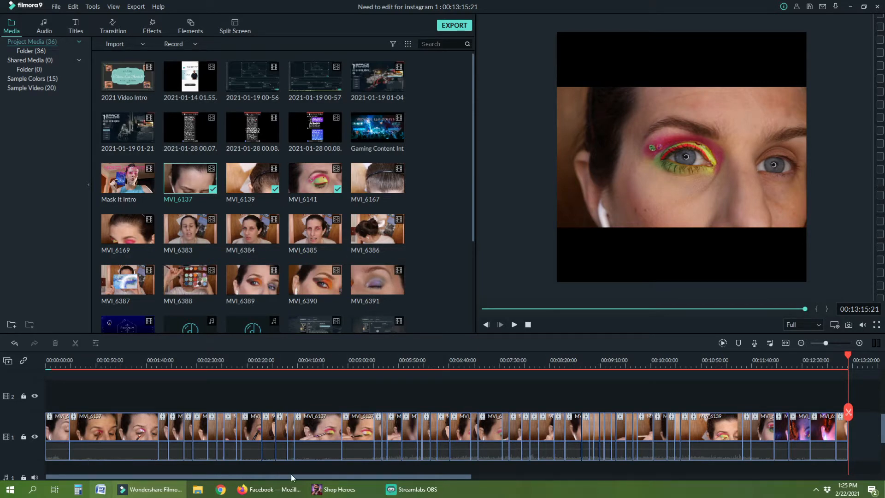
pyautogui.moveTo(291, 476); pyautogui.dragTo(582, 476)
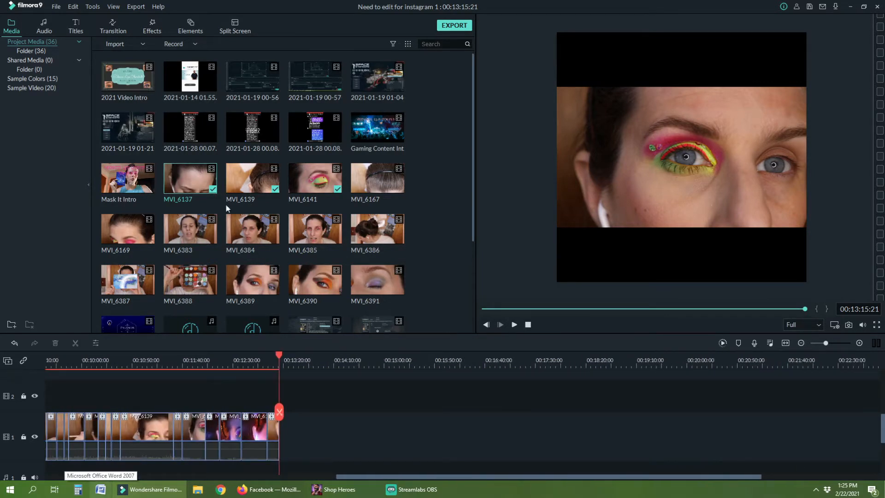
pyautogui.moveTo(190, 178); pyautogui.dragTo(389, 432)
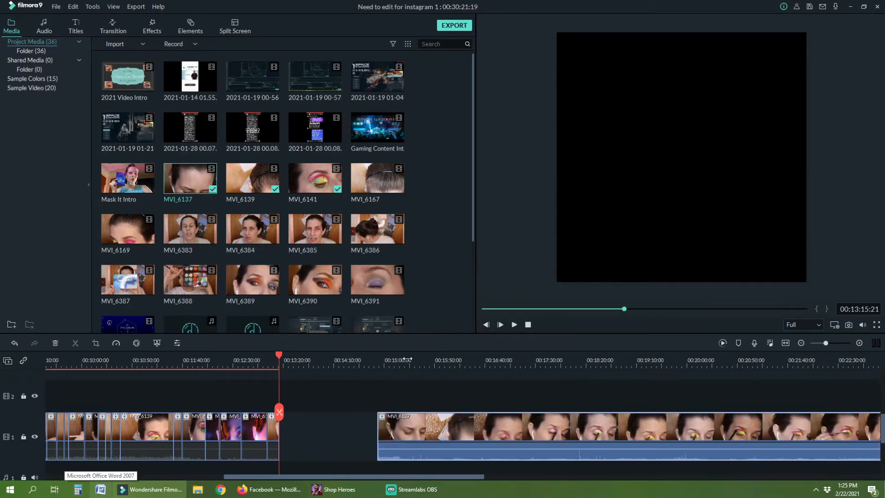
pyautogui.click(406, 360)
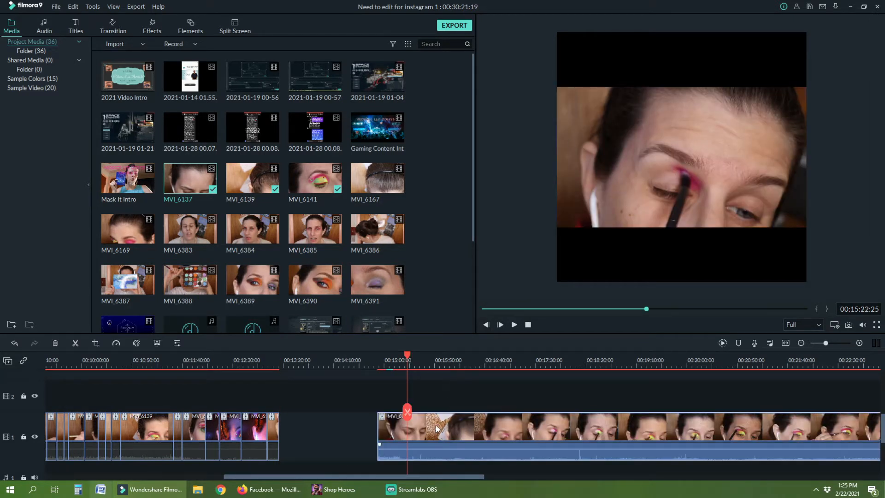
# Crop the newly added MVI_6137 clip to a 1:1 ratio at 1080 x 1080
pyautogui.click(96, 343)
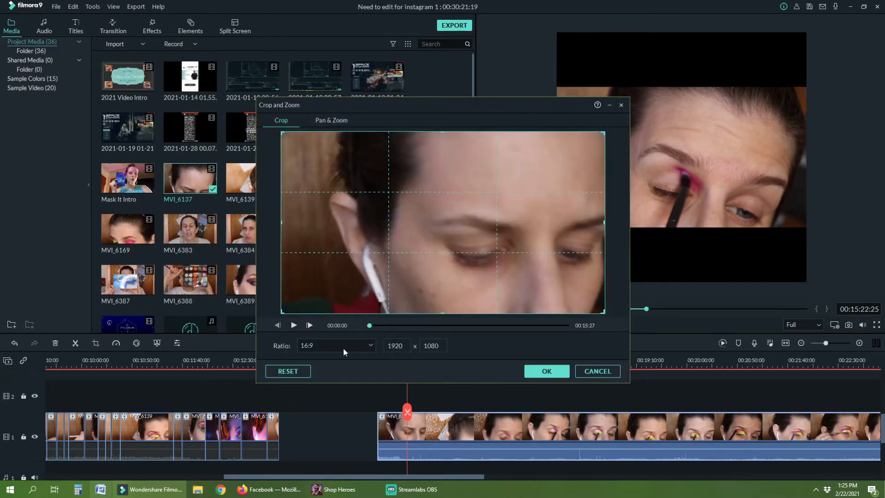
pyautogui.click(343, 347)
pyautogui.click(324, 386)
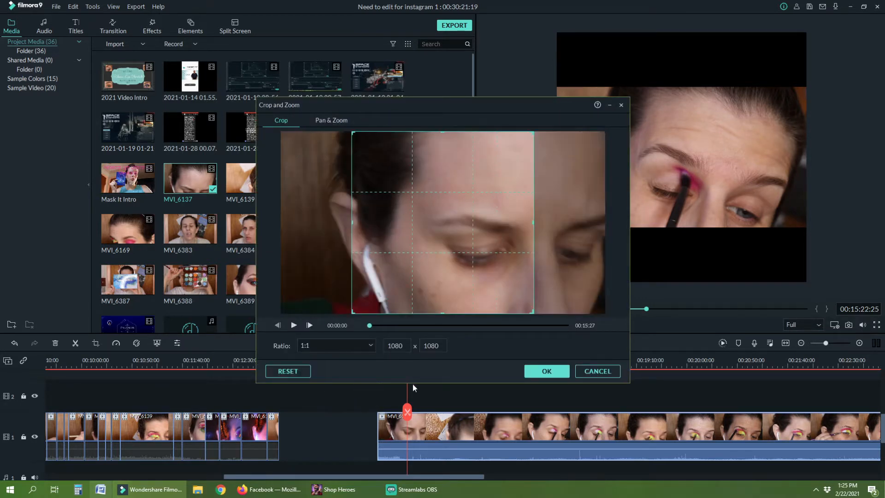
pyautogui.click(547, 372)
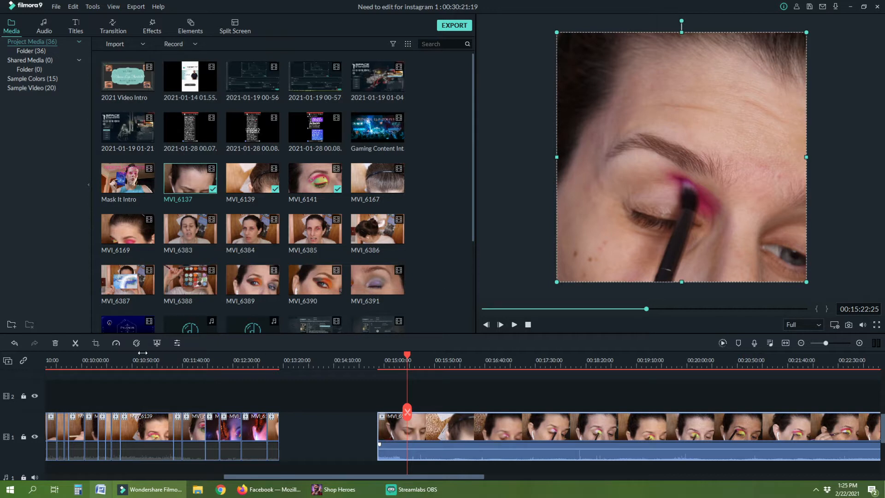
# Check the added clip's crop settings, leave them unchanged and delete the clip from the timeline
pyautogui.click(96, 344)
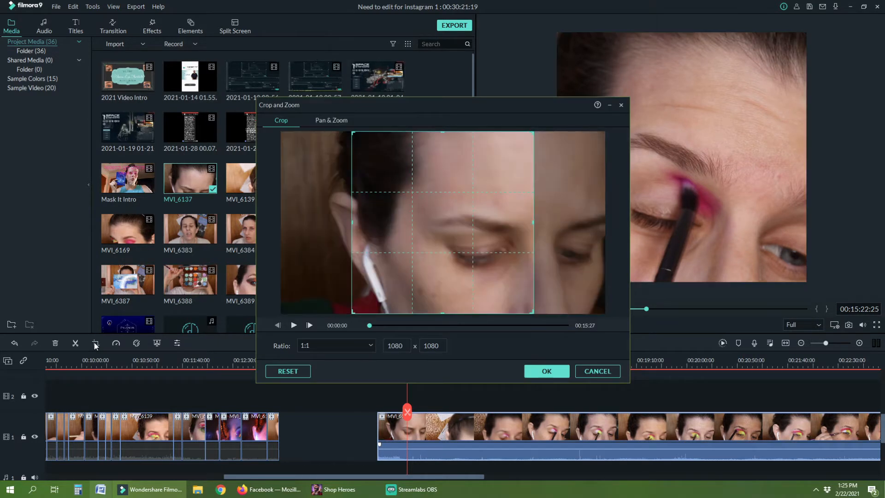
pyautogui.click(583, 371)
pyautogui.press('Delete')
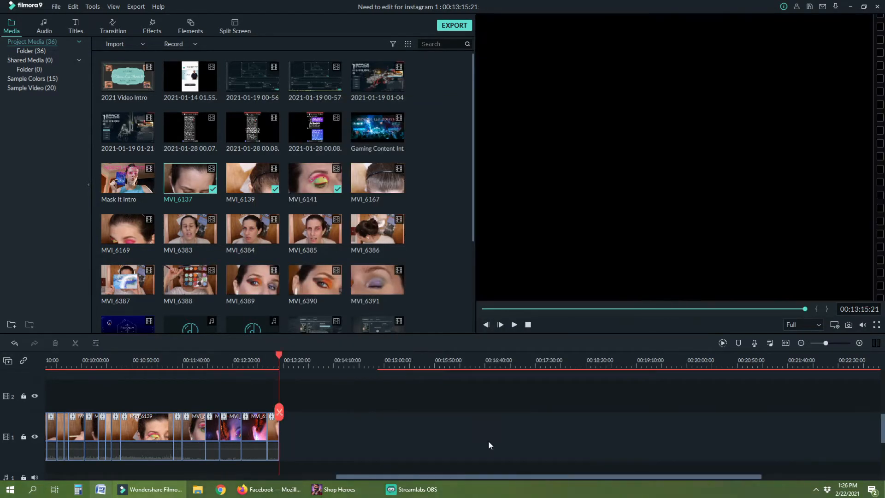
# Examine the custom speed options for the first MVI_6137 clip on the timeline and close them without changes
pyautogui.moveTo(451, 471); pyautogui.dragTo(58, 480)
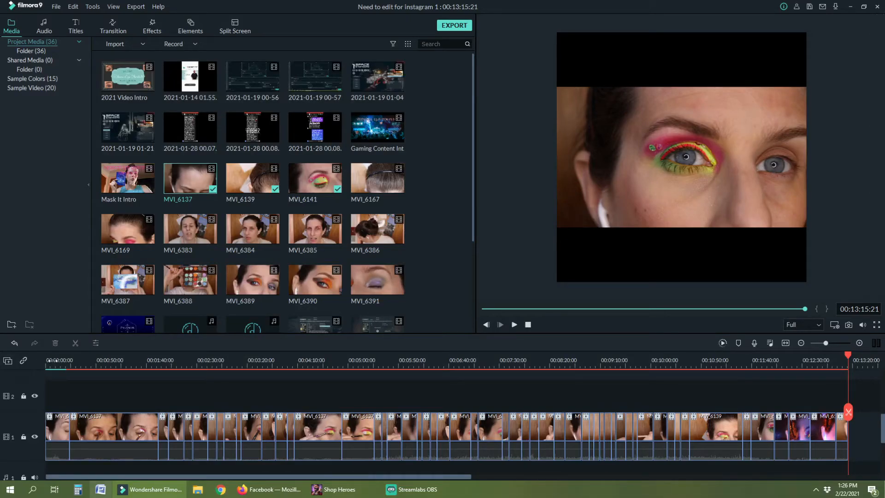
pyautogui.click(53, 428)
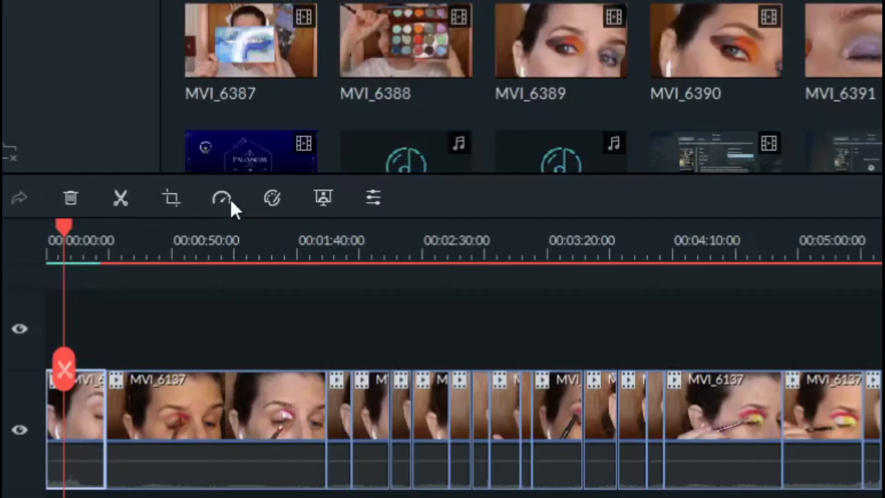
pyautogui.click(221, 199)
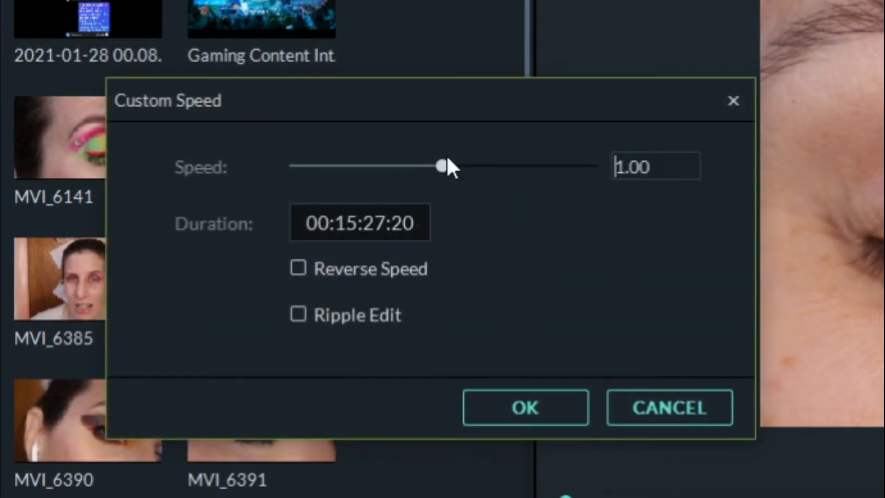
pyautogui.click(672, 410)
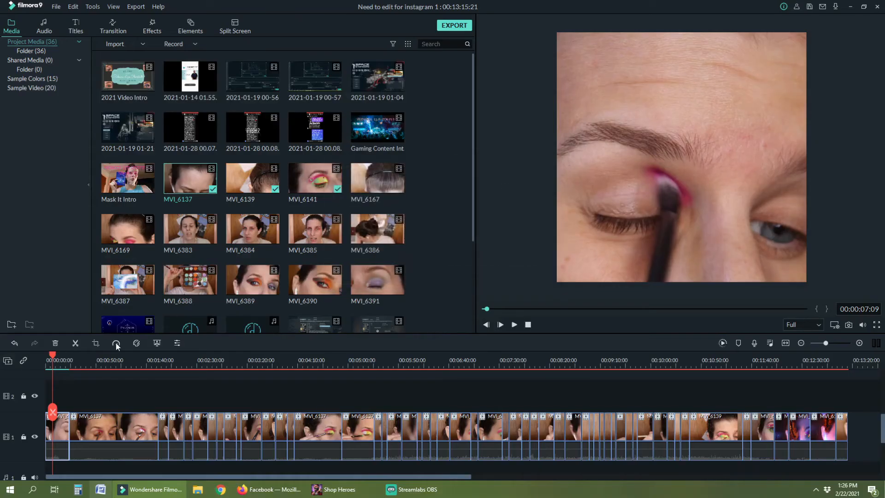
# Speed up the first clip with a Fast preset that halves its length, and delete the gap left behind it
pyautogui.click(116, 343)
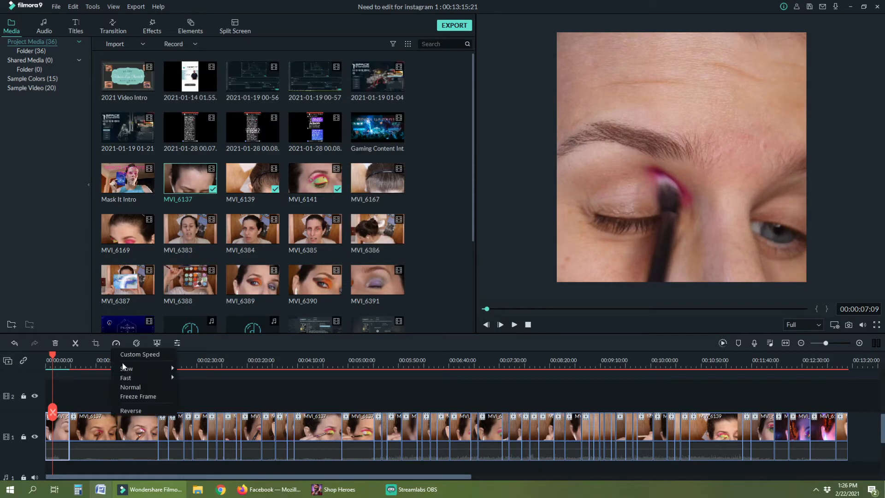
pyautogui.moveTo(138, 377)
pyautogui.click(187, 376)
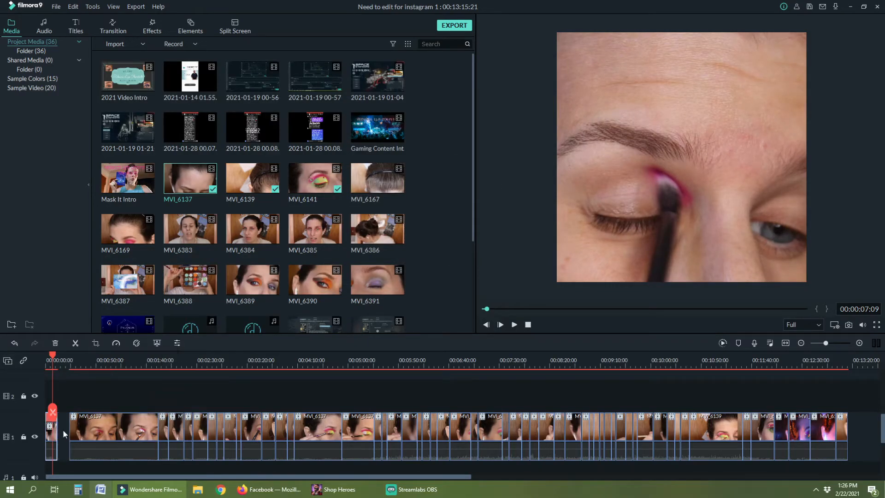
pyautogui.click(63, 431)
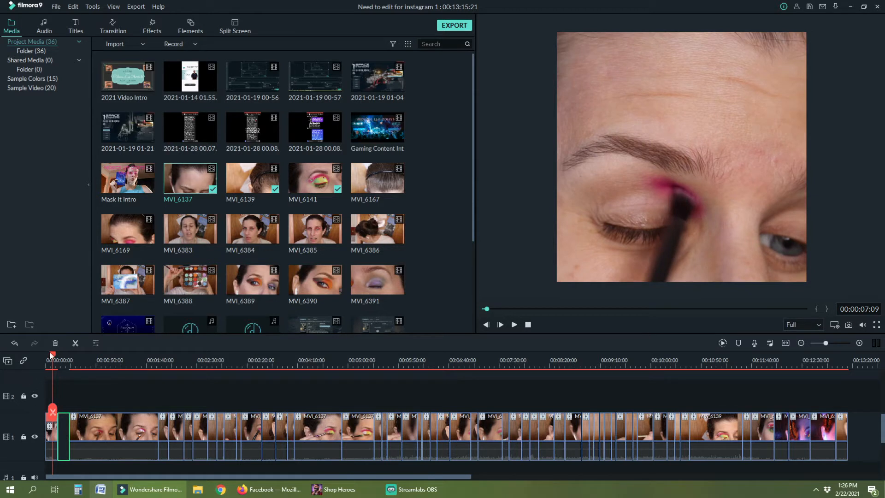
pyautogui.moveTo(52, 355); pyautogui.dragTo(70, 352)
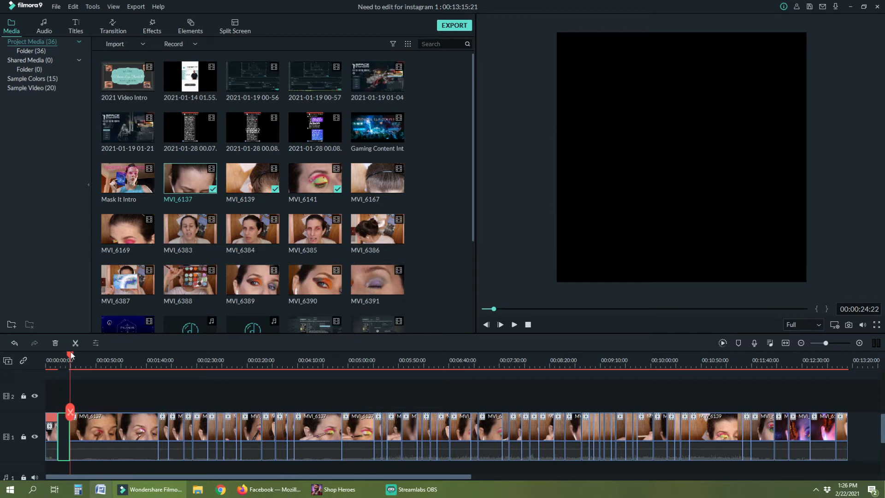
pyautogui.press('Delete')
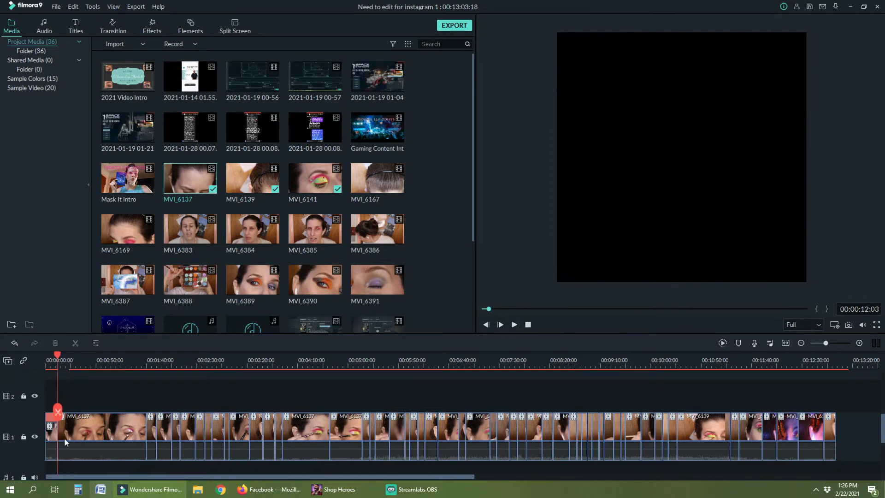
# Split the second MVI_6137 clip at 00:01:00:14 and delete its opening piece
pyautogui.click(103, 432)
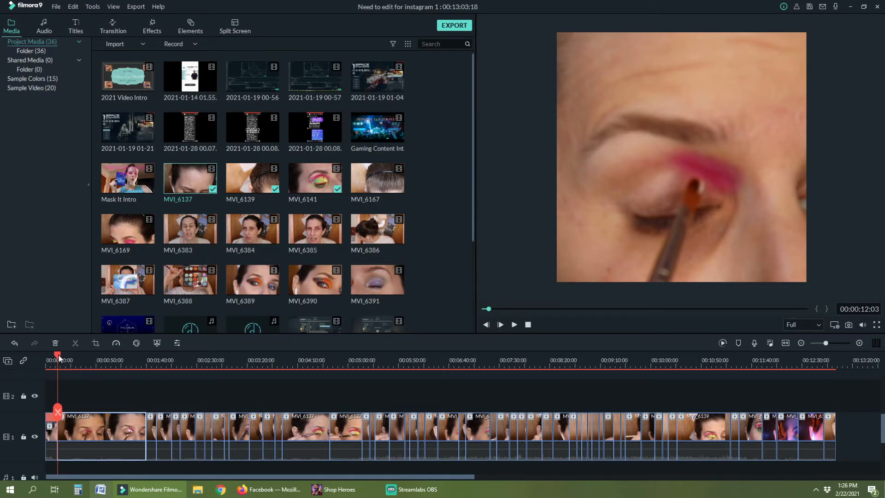
pyautogui.moveTo(59, 359); pyautogui.dragTo(107, 355)
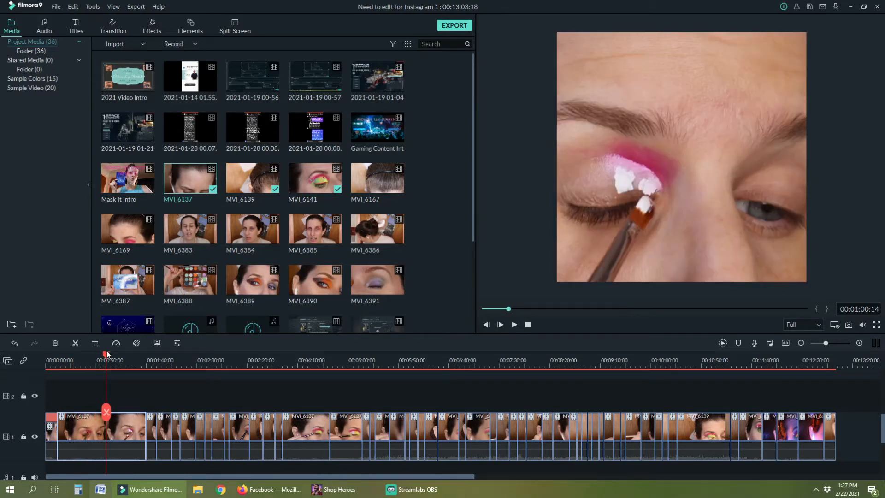
pyautogui.click(106, 412)
pyautogui.press('Delete')
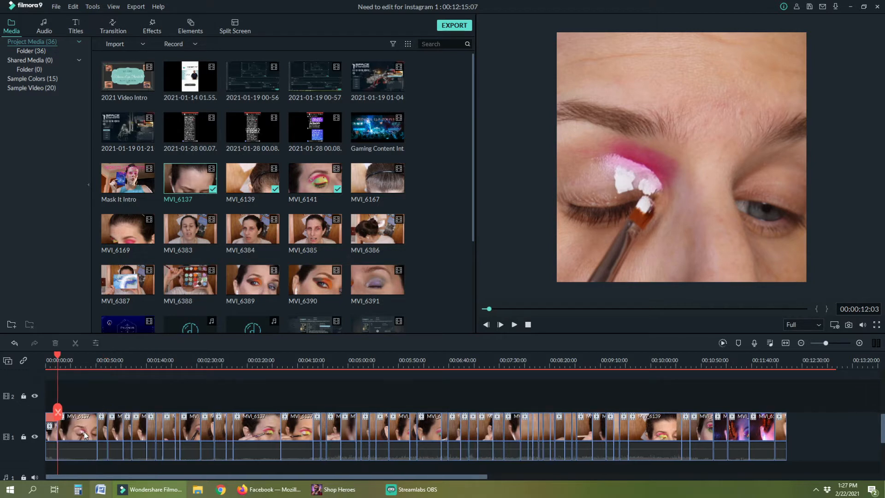
# Split the second clip at 00:00:18:23 and reposition the short opening piece's 834 x 834 crop frame over the eye being painted
pyautogui.moveTo(59, 360); pyautogui.dragTo(65, 359)
pyautogui.click(67, 409)
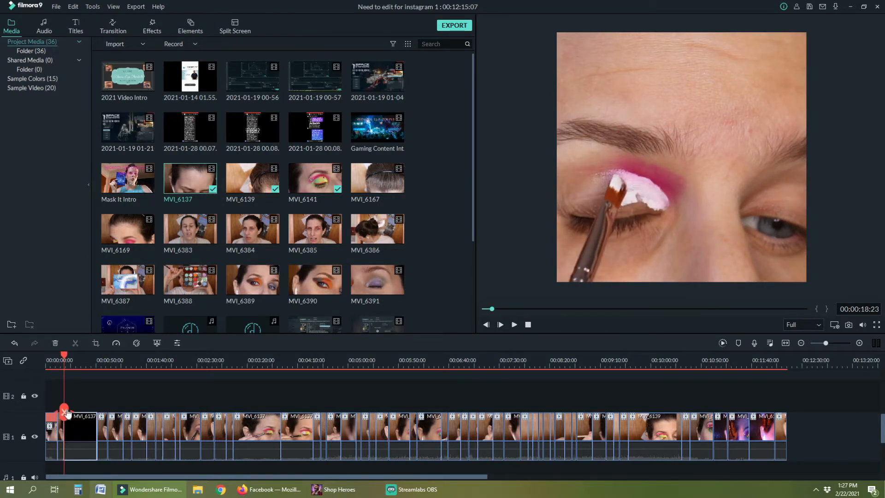
pyautogui.click(96, 343)
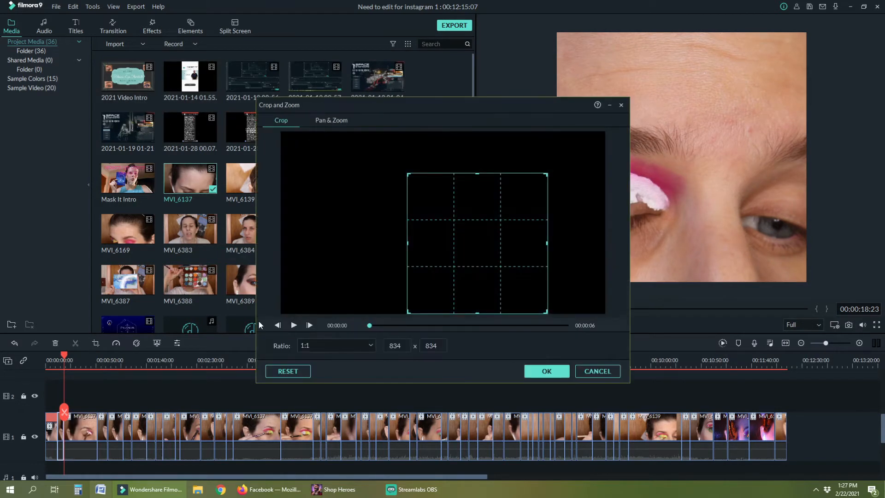
pyautogui.moveTo(472, 284); pyautogui.dragTo(427, 287)
pyautogui.moveTo(373, 325); pyautogui.dragTo(571, 323)
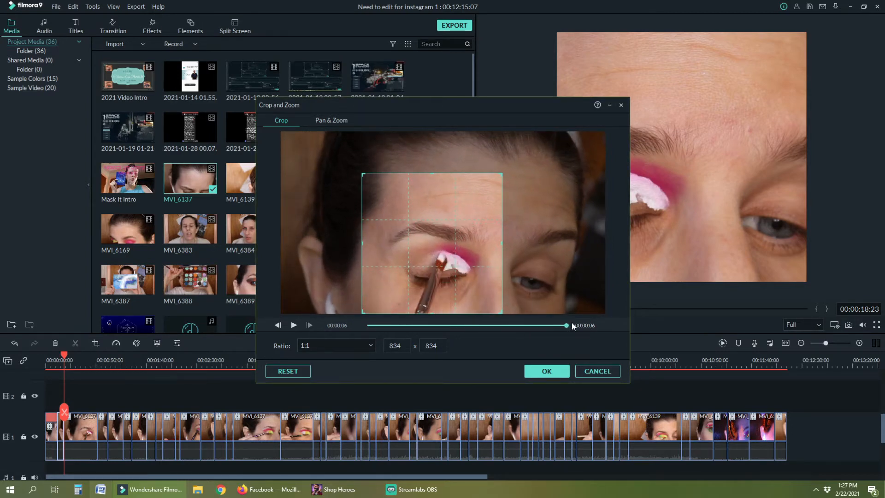
pyautogui.click(545, 371)
# Split the remaining MVI_6137 footage at 00:00:42:23 and delete the piece between the two cuts
pyautogui.moveTo(83, 361); pyautogui.dragTo(88, 353)
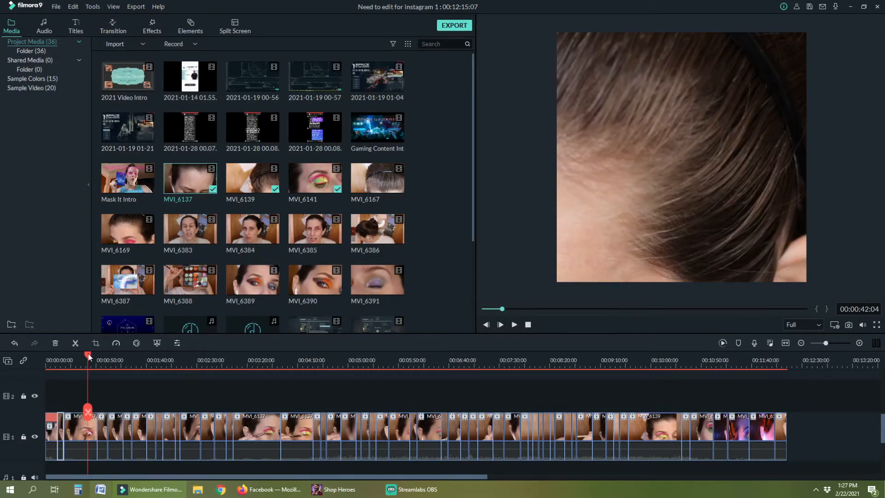
pyautogui.press('Right')
pyautogui.press('Right')
pyautogui.press('Right')
pyautogui.press('Right')
pyautogui.press('Right')
pyautogui.press('Right')
pyautogui.press('Right')
pyautogui.press('Right')
pyautogui.press('Right')
pyautogui.press('Right')
pyautogui.press('Right')
pyautogui.press('Right')
pyautogui.press('Right')
pyautogui.press('Right')
pyautogui.press('Right')
pyautogui.press('Right')
pyautogui.press('Right')
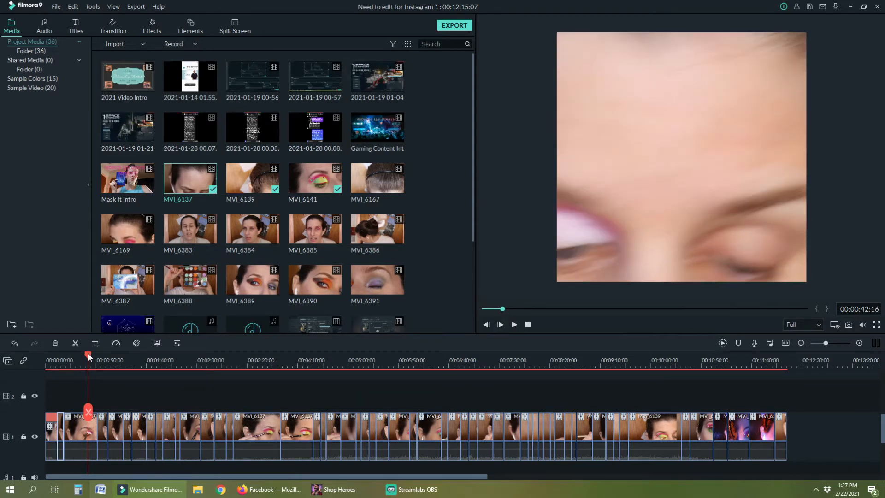
pyautogui.press('Right')
pyautogui.press('Right')
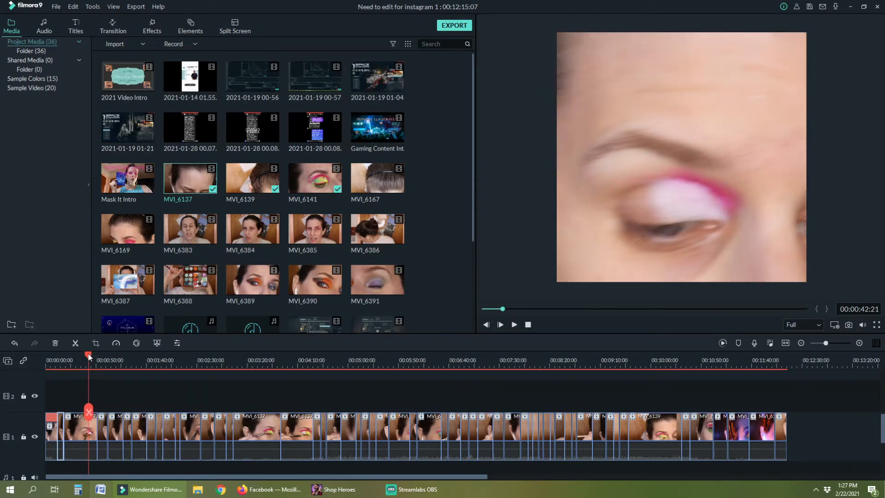
pyautogui.hotkey('ctrl', 'b')
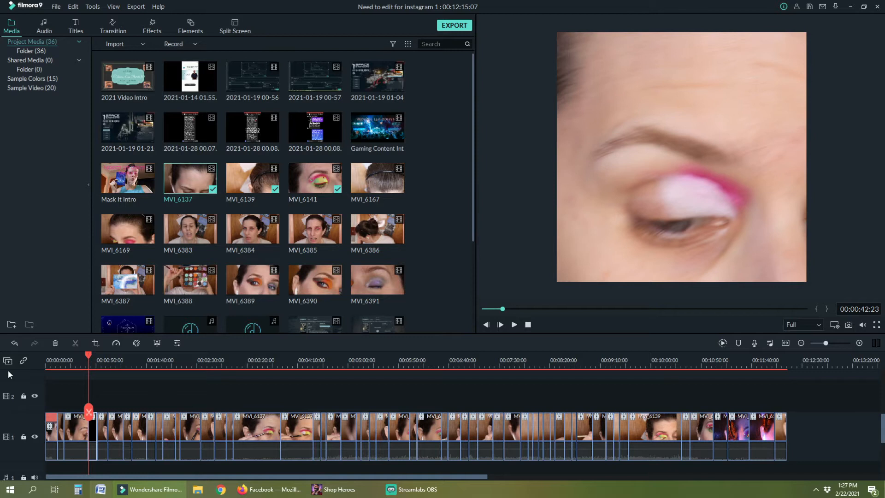
pyautogui.click(69, 431)
pyautogui.press('Delete')
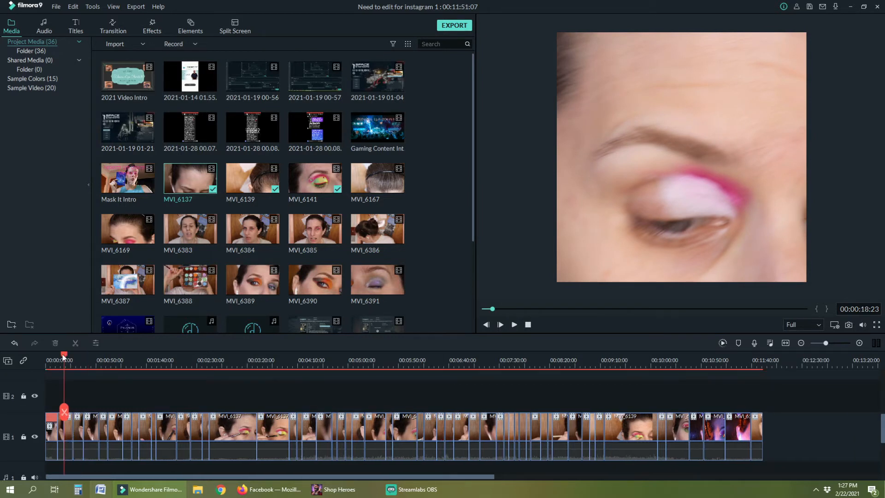
# Find the first uncropped MVI_6137 clip by playing on to 00:00:29:08 and set its crop ratio to 1:1
pyautogui.moveTo(63, 354); pyautogui.dragTo(68, 353)
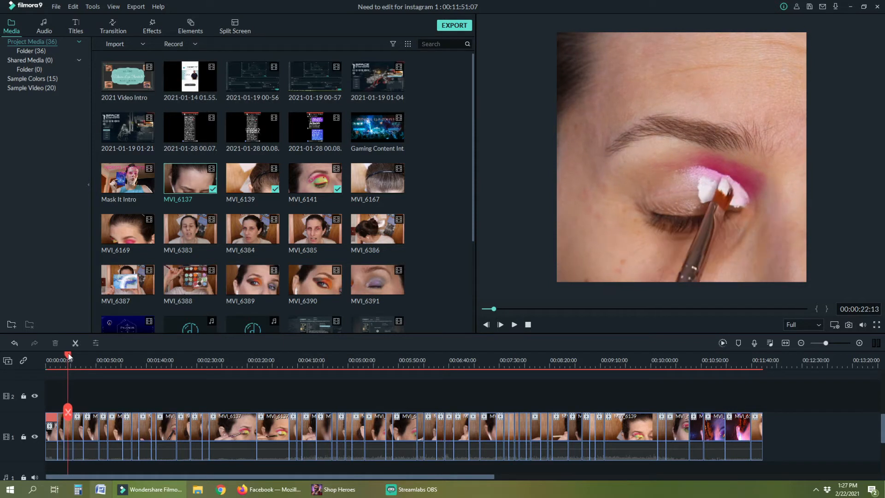
pyautogui.press('space')
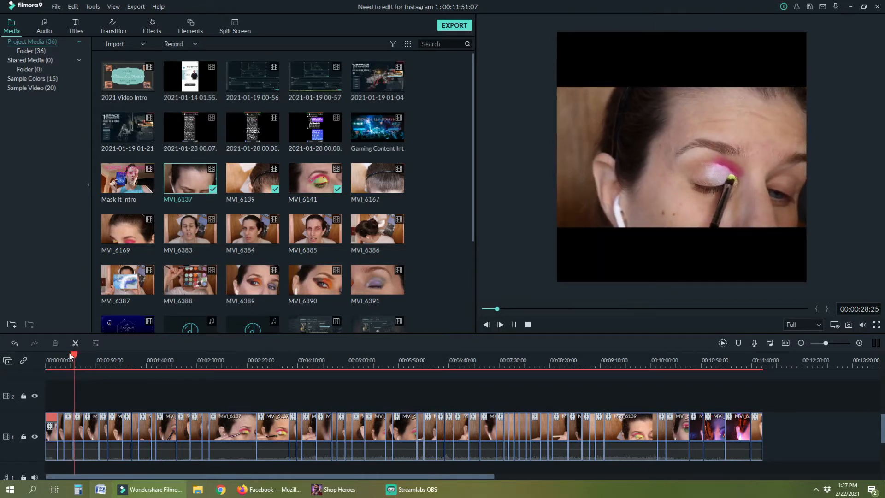
pyautogui.press('space')
pyautogui.click(80, 431)
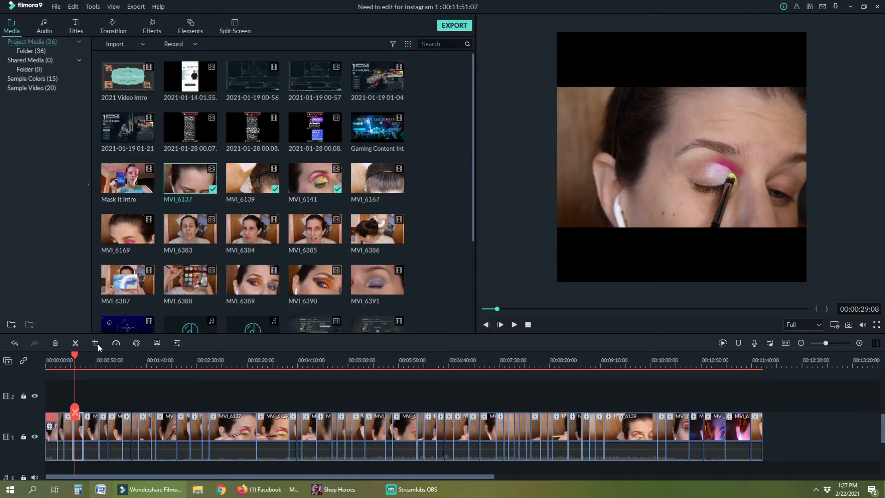
pyautogui.click(95, 344)
pyautogui.click(352, 345)
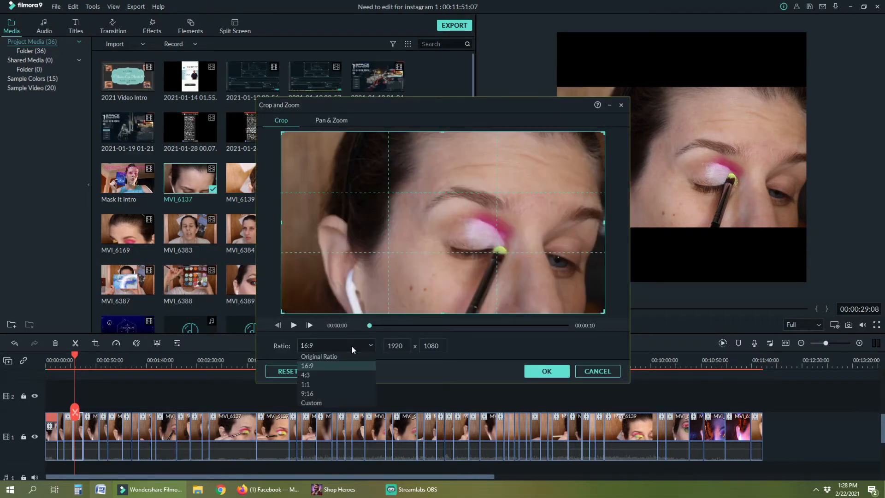
pyautogui.click(308, 384)
# Shrink the square crop frame to about 859 x 859, keep it over the painted eye through the clip's end, and apply it
pyautogui.moveTo(464, 294); pyautogui.dragTo(503, 290)
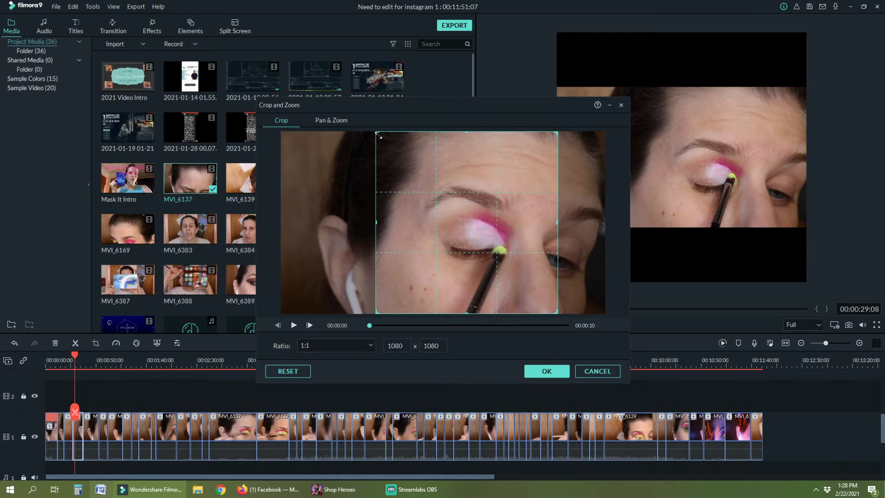
pyautogui.moveTo(378, 134); pyautogui.dragTo(416, 171)
pyautogui.moveTo(495, 257); pyautogui.dragTo(481, 247)
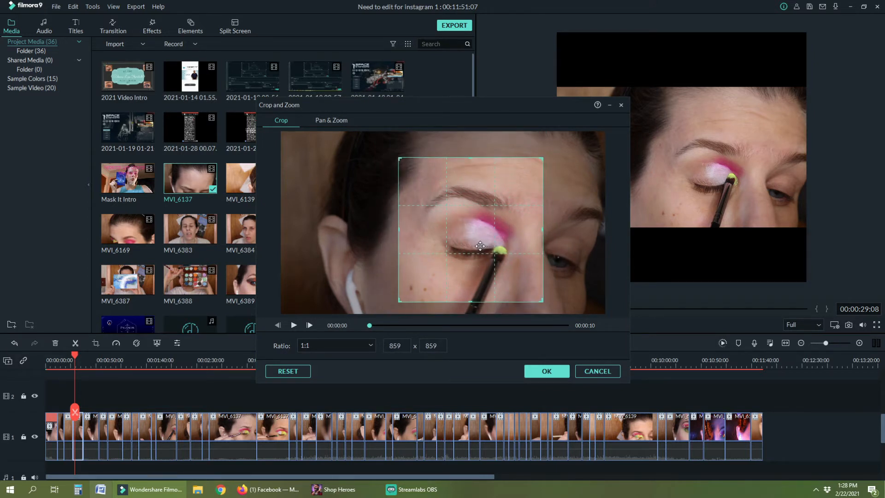
pyautogui.moveTo(378, 325); pyautogui.dragTo(571, 325)
pyautogui.moveTo(500, 277); pyautogui.dragTo(508, 280)
pyautogui.click(547, 372)
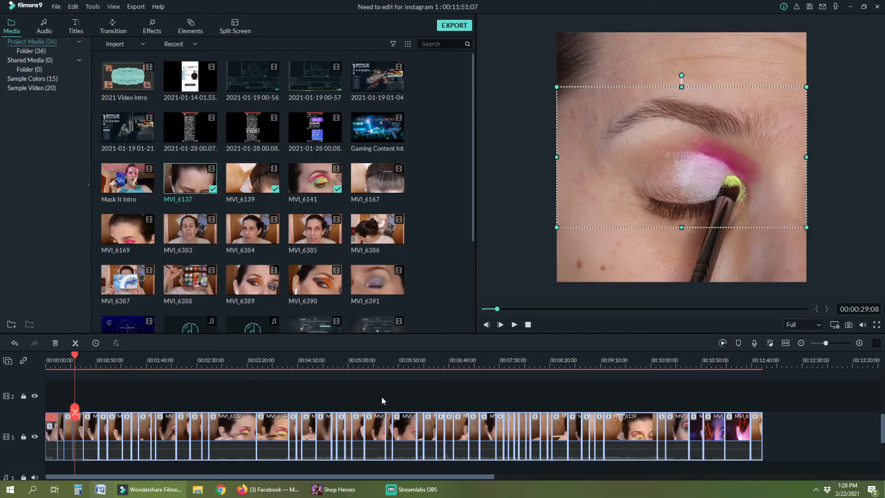
# Crop the following 15-second MVI_6137 clip to 1:1 with a frame of about 771 x 771 covering the eye at both start and end
pyautogui.click(381, 396)
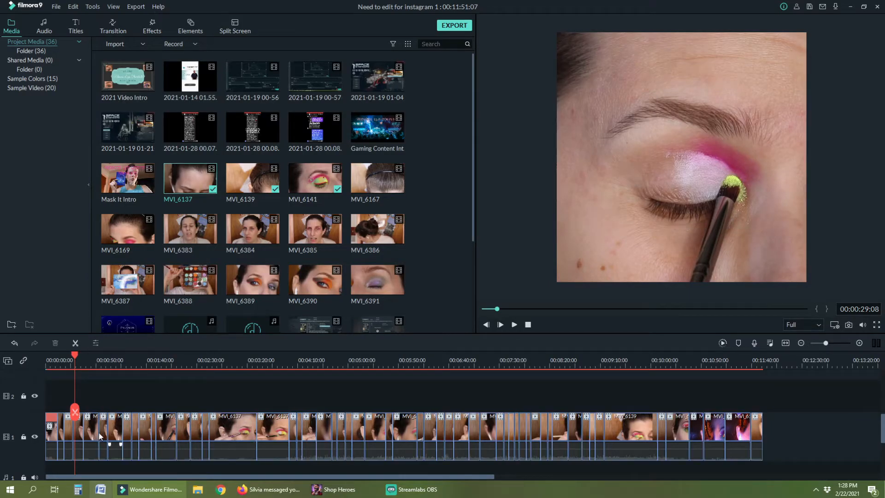
pyautogui.click(93, 429)
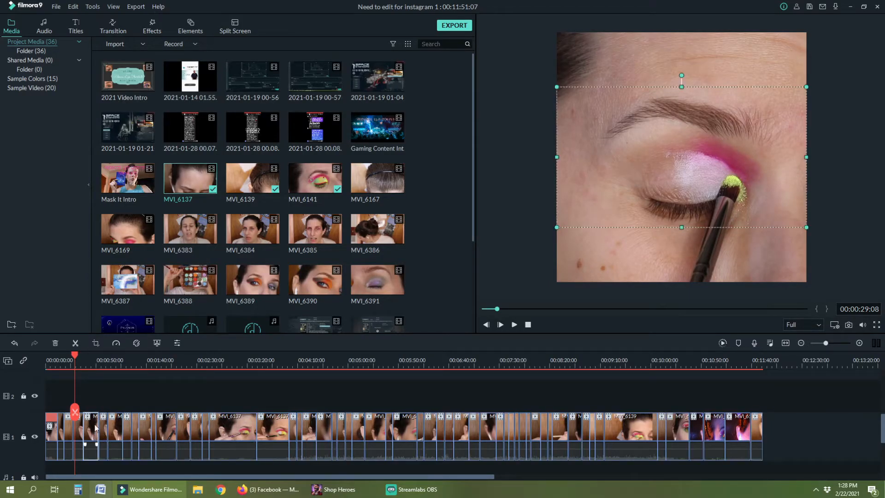
pyautogui.click(97, 344)
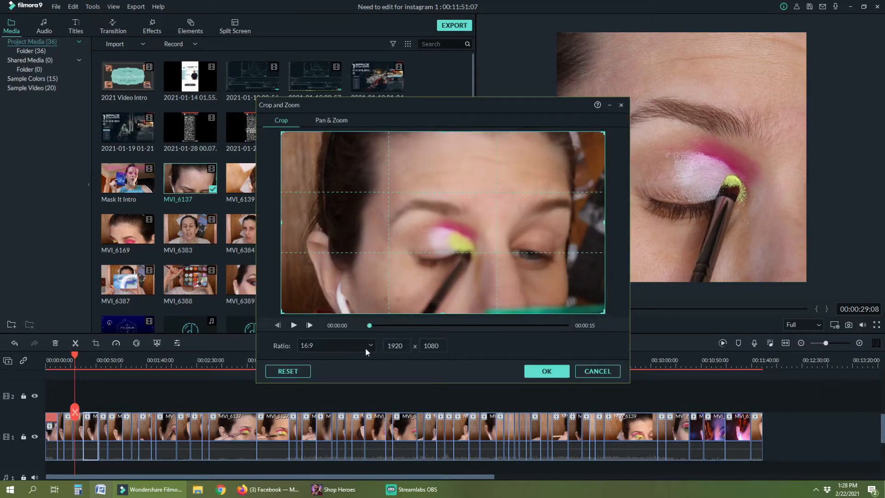
pyautogui.click(365, 348)
pyautogui.click(334, 383)
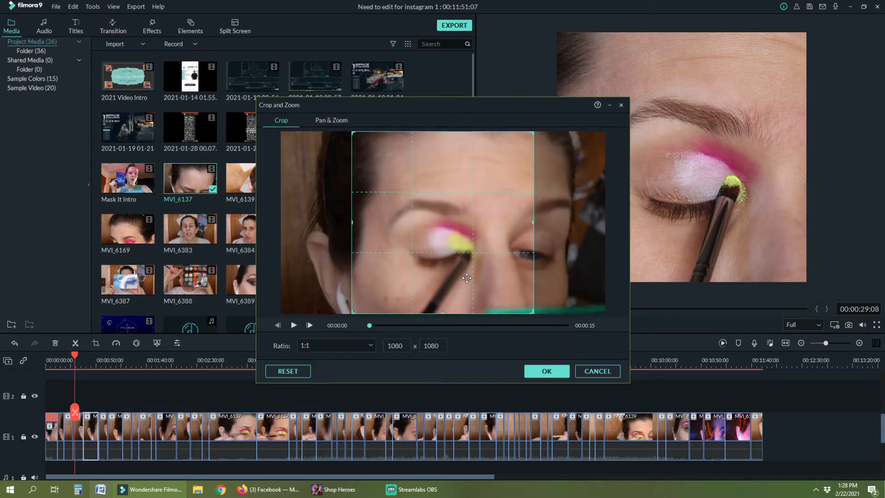
pyautogui.moveTo(534, 132); pyautogui.dragTo(479, 194)
pyautogui.moveTo(445, 275)
pyautogui.mouseDown()
pyautogui.moveTo(465, 257)
pyautogui.moveTo(454, 261)
pyautogui.mouseUp()
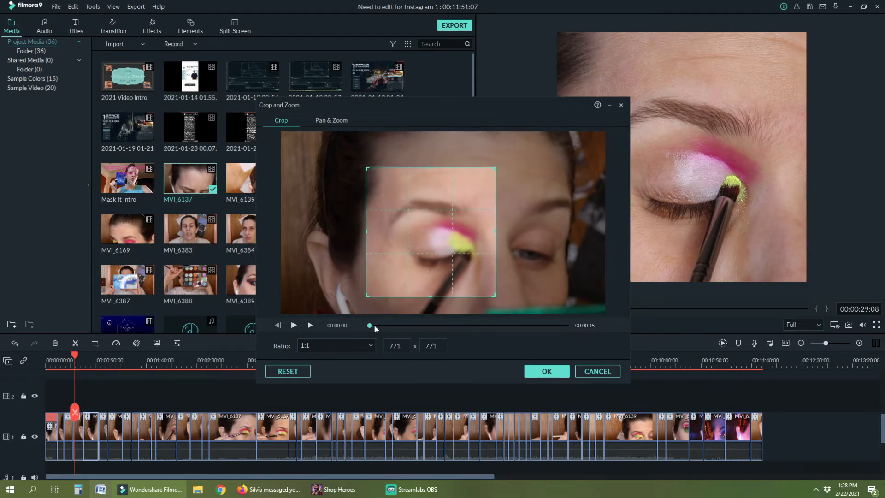
pyautogui.moveTo(374, 324); pyautogui.dragTo(569, 330)
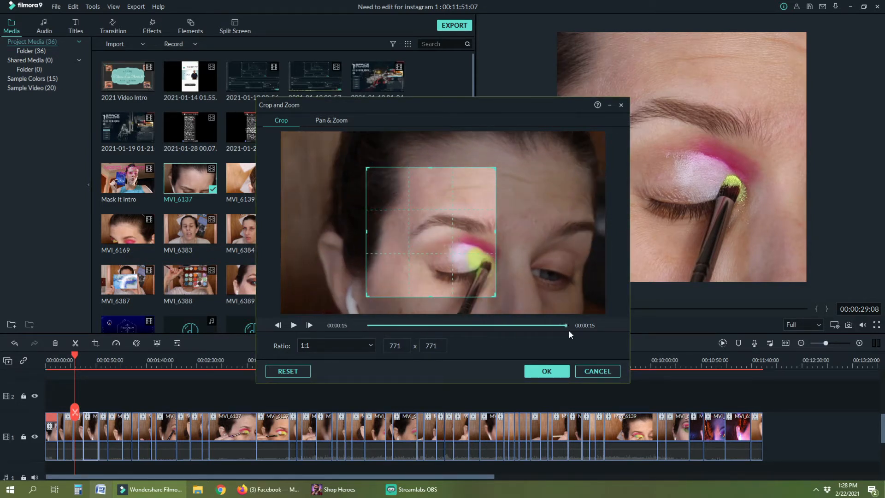
pyautogui.moveTo(459, 267); pyautogui.dragTo(490, 271)
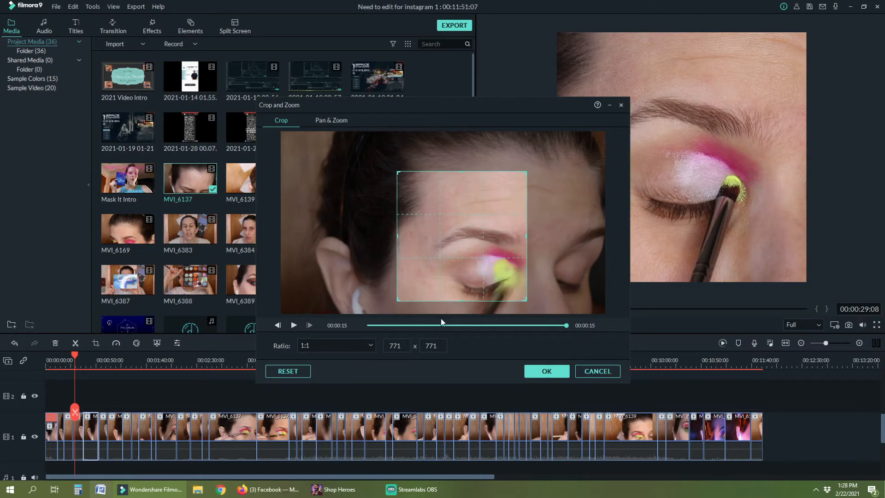
pyautogui.click(370, 325)
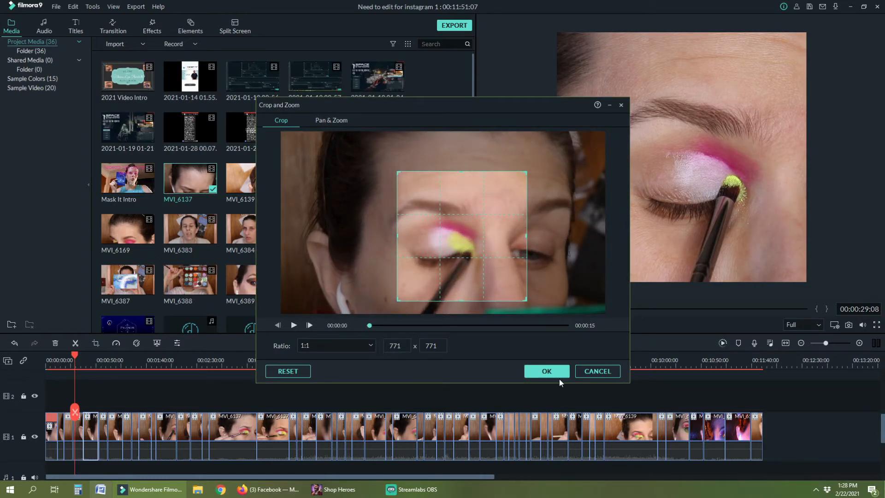
pyautogui.click(549, 372)
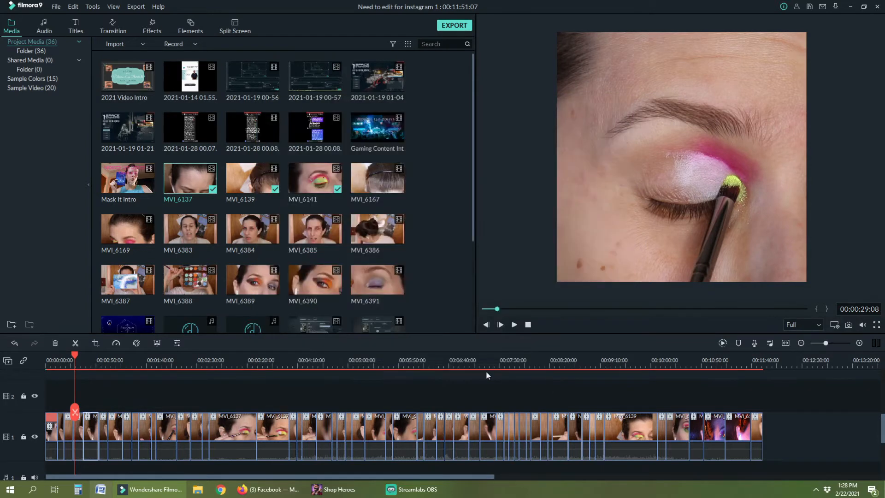
# Play back the two newly cropped clips and check the crop frame of the second one
pyautogui.click(78, 430)
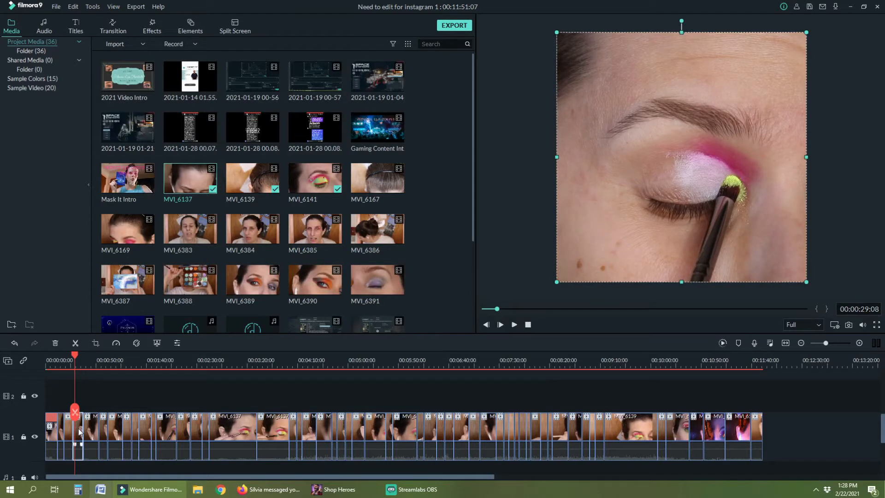
pyautogui.click(515, 326)
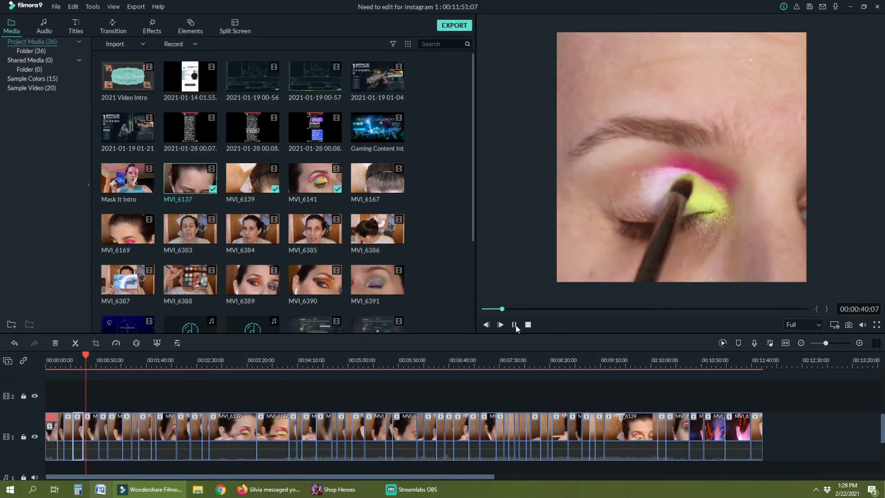
pyautogui.click(514, 325)
pyautogui.click(94, 429)
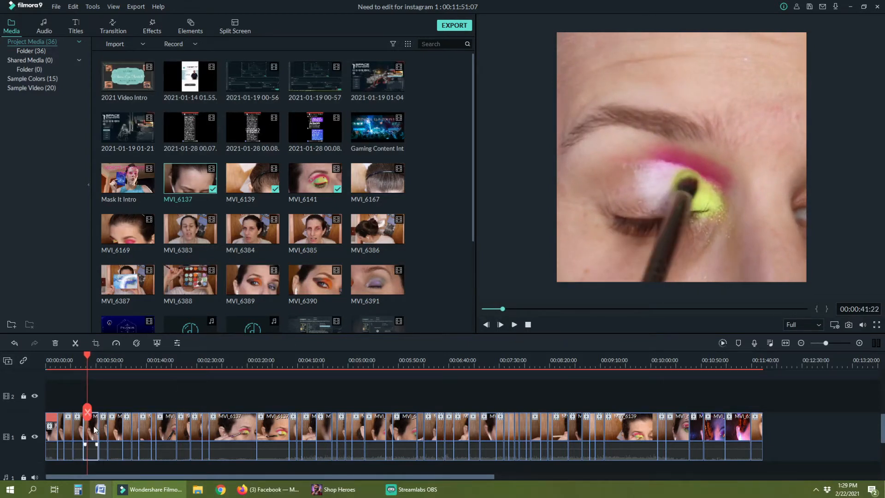
pyautogui.click(95, 344)
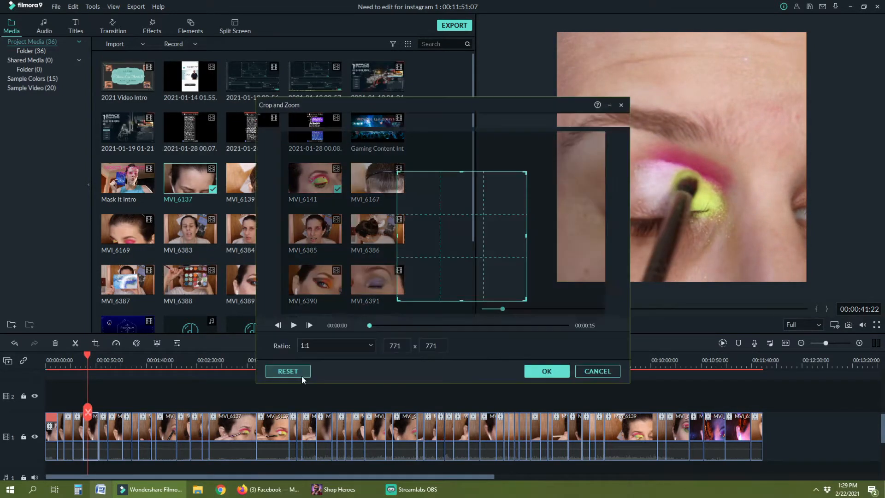
pyautogui.click(597, 371)
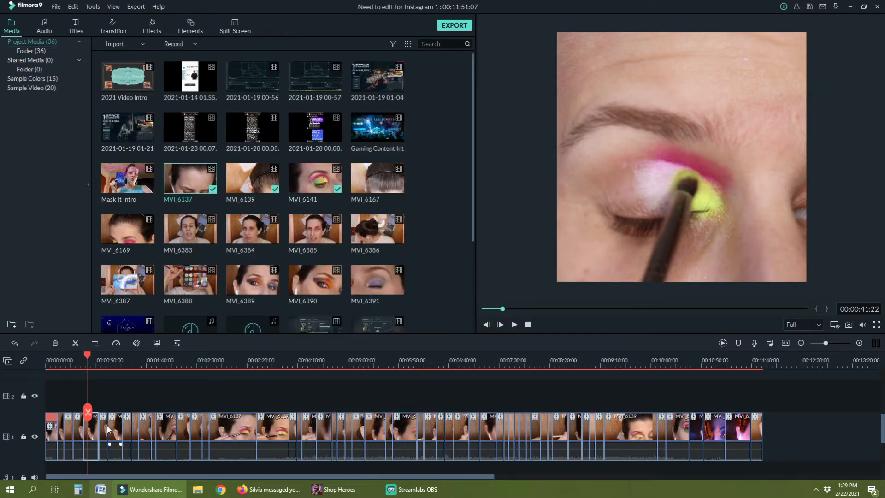
# Crop the next 8-second MVI_6137 clip to 1:1 with a reduced frame placed over the eye being painted
pyautogui.click(106, 429)
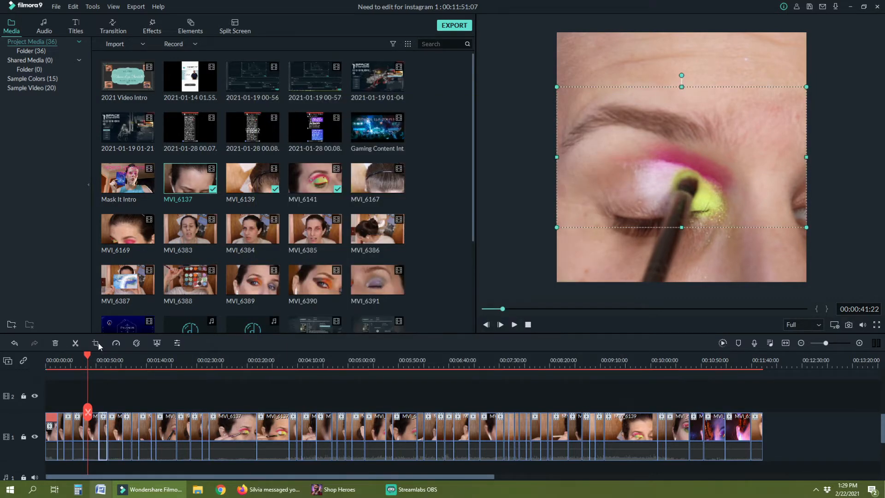
pyautogui.click(96, 343)
pyautogui.click(318, 344)
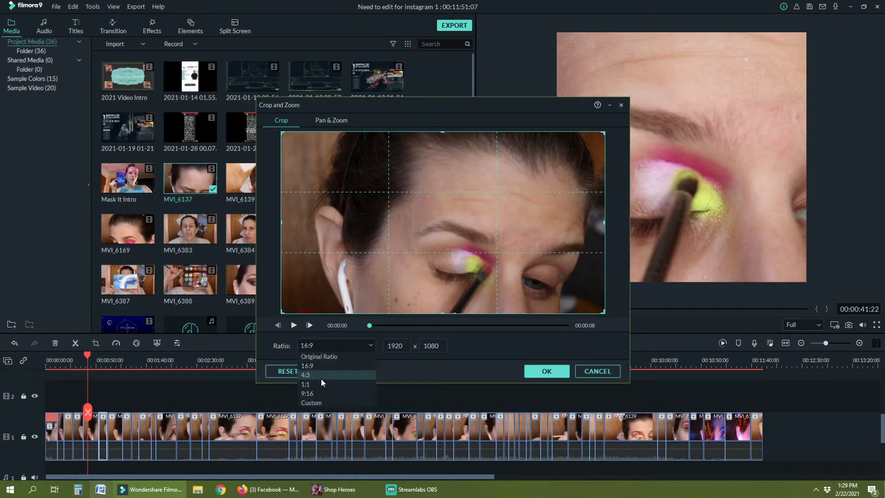
pyautogui.click(319, 381)
pyautogui.moveTo(352, 133); pyautogui.dragTo(397, 180)
pyautogui.moveTo(469, 240)
pyautogui.mouseDown()
pyautogui.moveTo(450, 242)
pyautogui.moveTo(458, 242)
pyautogui.mouseUp()
pyautogui.click(392, 325)
pyautogui.moveTo(394, 325); pyautogui.dragTo(576, 327)
pyautogui.click(551, 371)
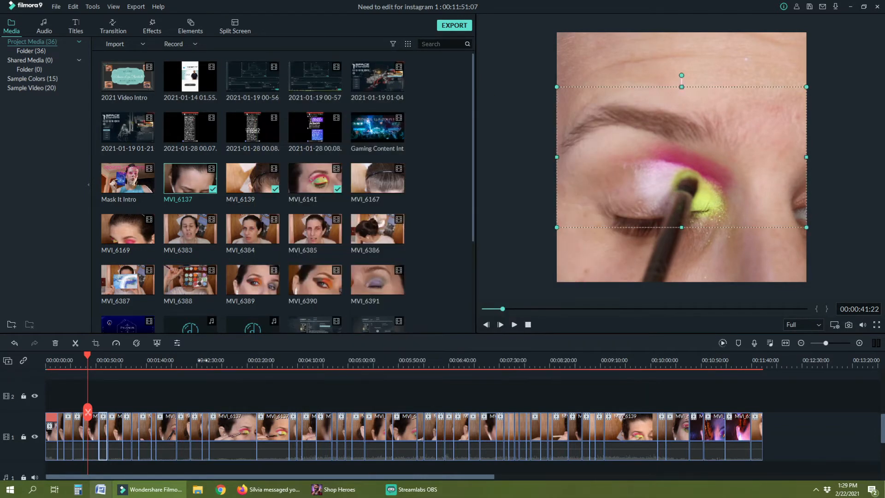
# Open the editing settings of the 15-second clip at the playhead and review its video, audio, color and motion options
pyautogui.click(95, 432)
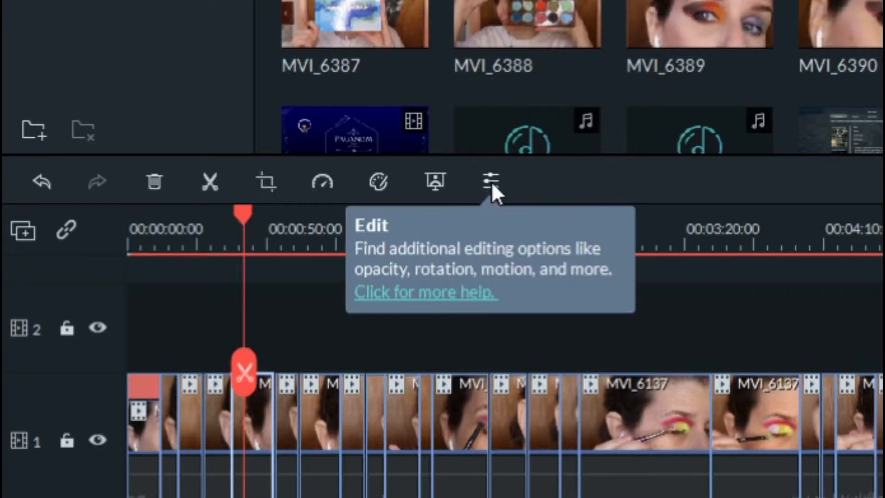
pyautogui.click(491, 182)
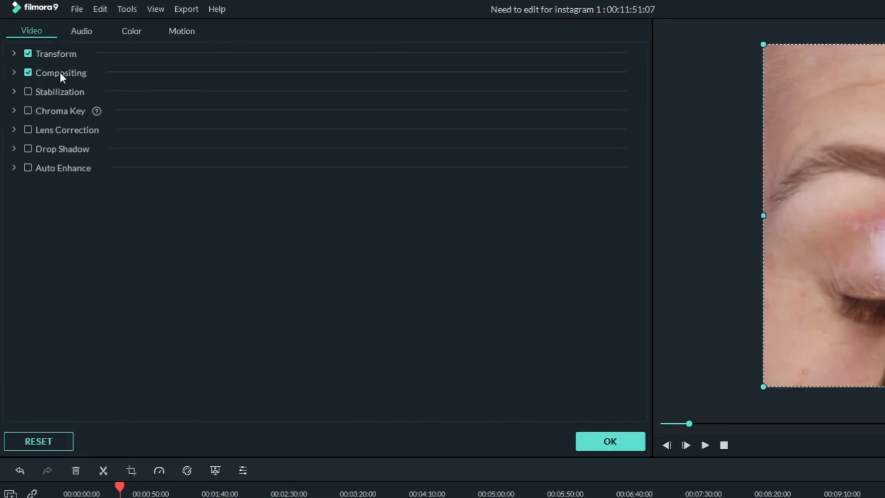
pyautogui.click(79, 31)
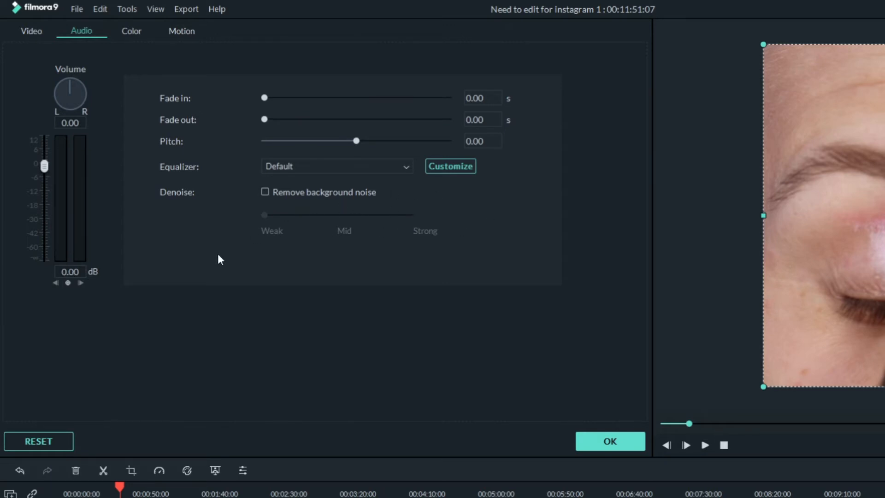
pyautogui.click(130, 32)
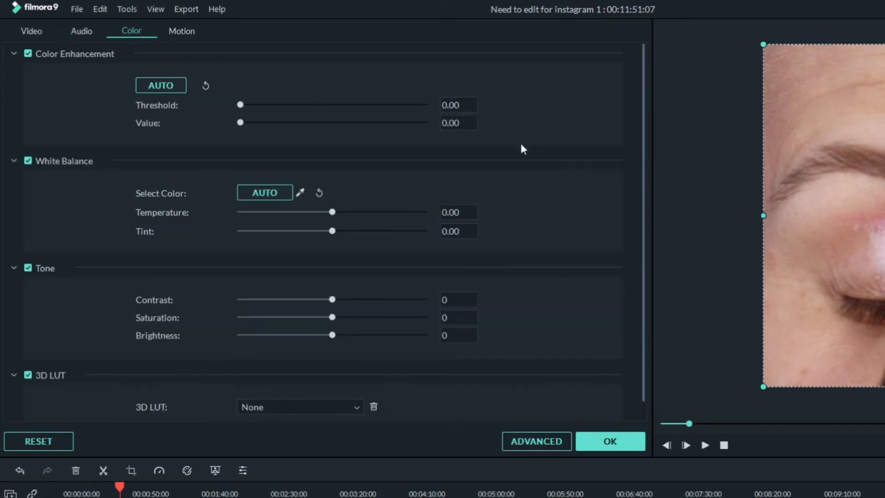
pyautogui.scroll(-1, 525, 187)
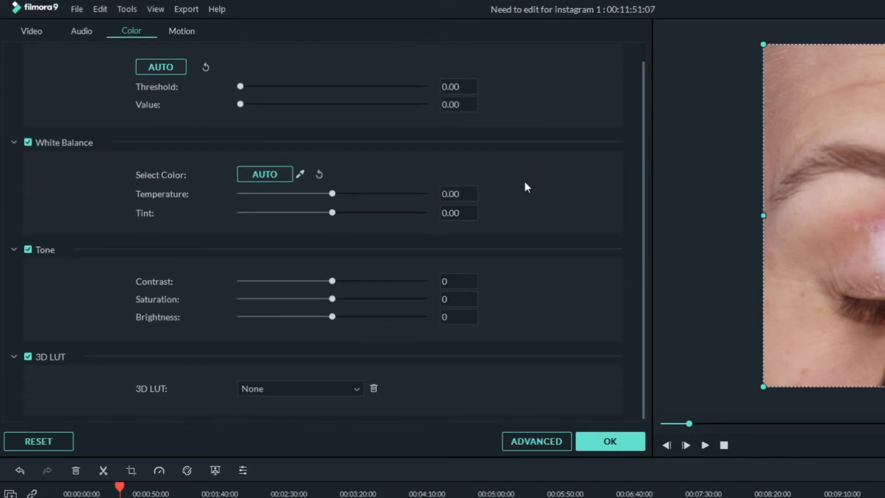
pyautogui.scroll(1, 526, 189)
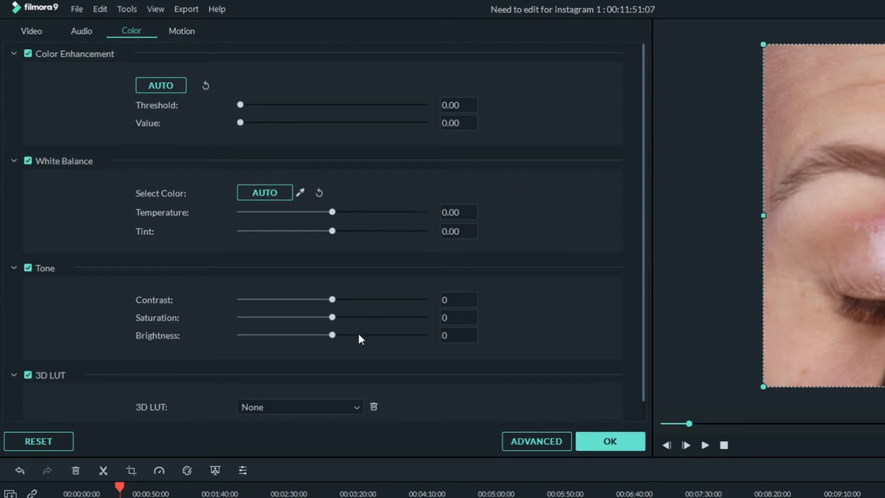
pyautogui.click(183, 30)
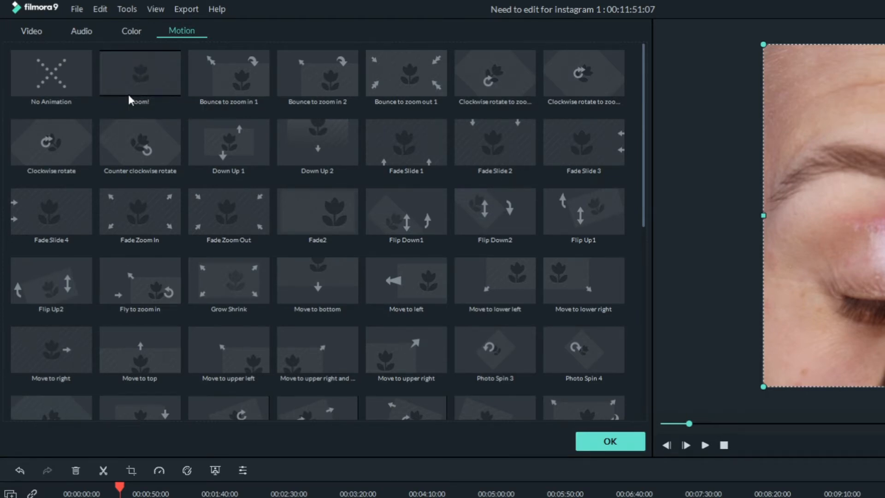
# Open Advanced Color Correction for the clip and browse all the color presets down to Warm Film
pyautogui.click(132, 31)
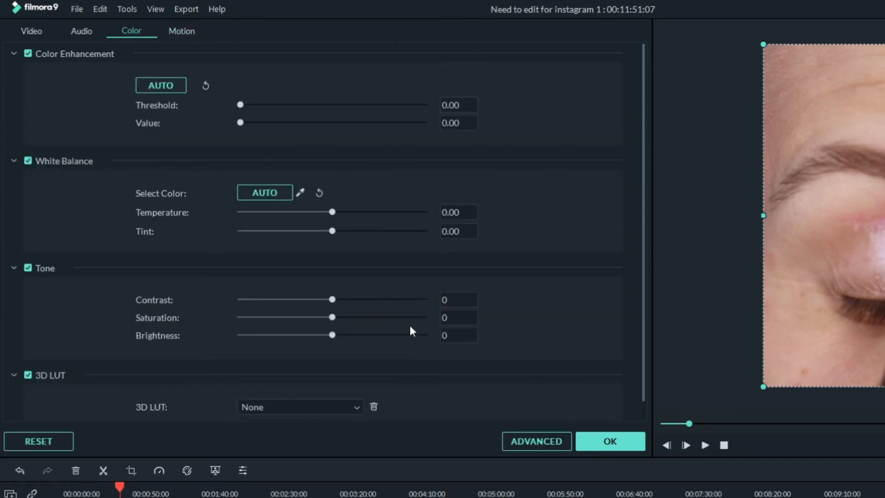
pyautogui.click(536, 445)
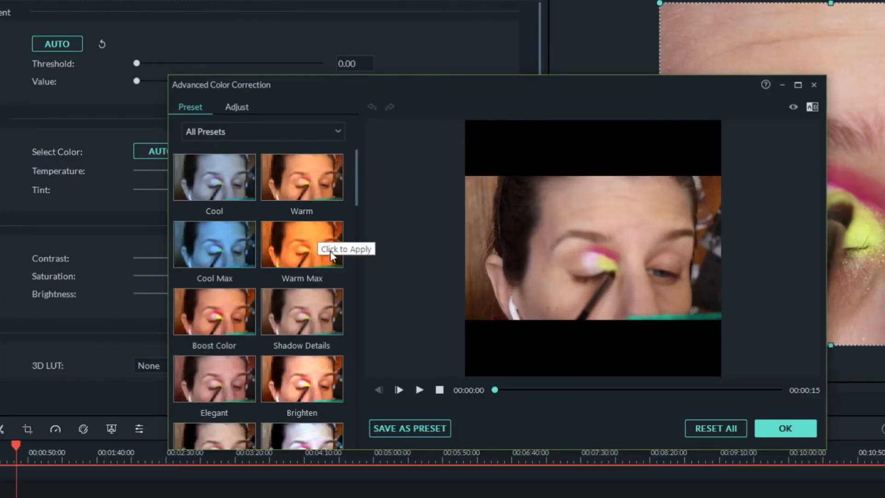
pyautogui.scroll(-15, 301, 237)
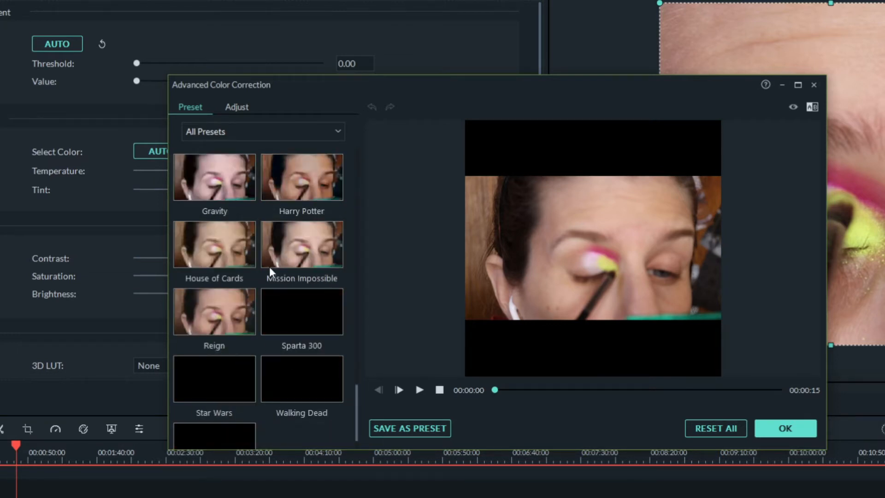
pyautogui.scroll(-1, 264, 319)
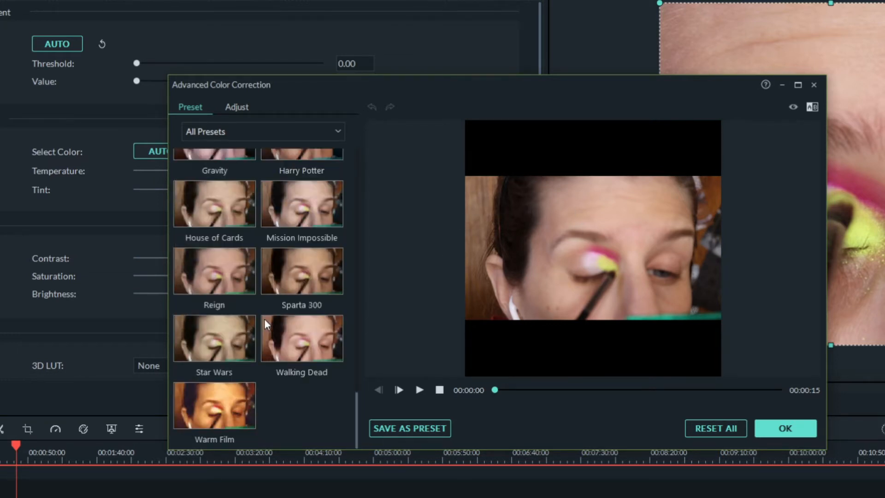
# Expand the White Balance, 3D LUT, Color and Light adjustments and try the 007 Series 3D LUT on the clip
pyautogui.click(229, 107)
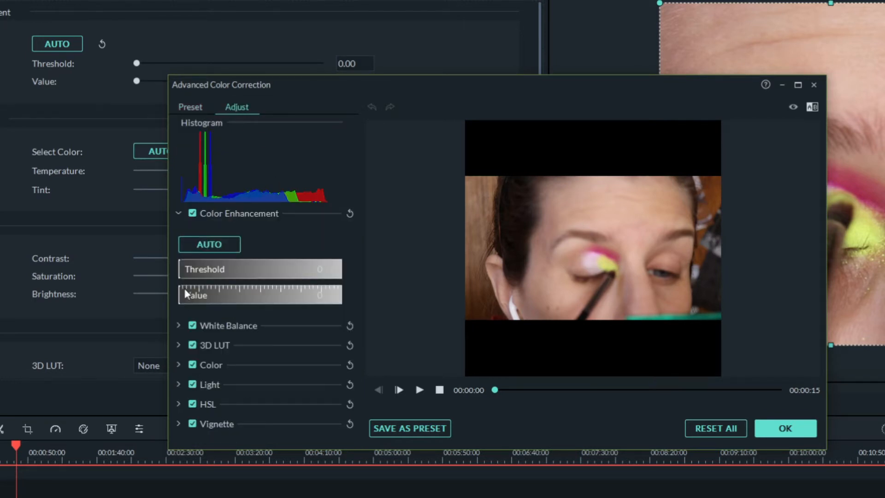
pyautogui.click(177, 345)
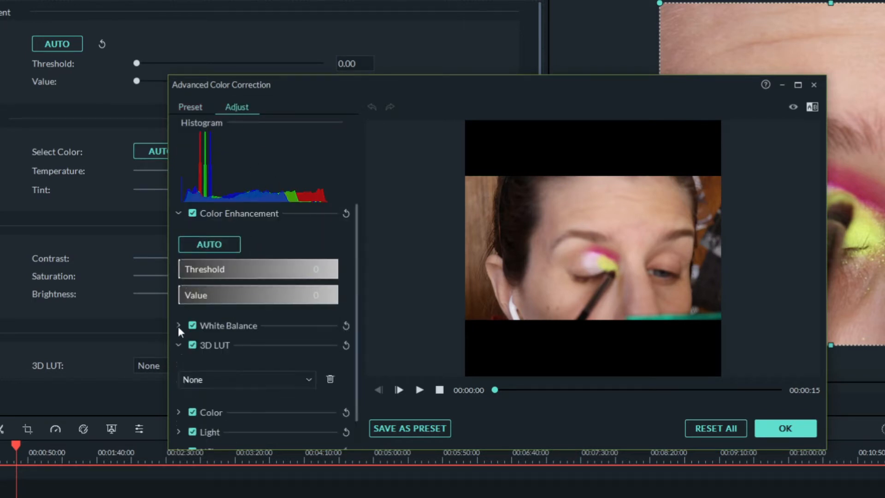
pyautogui.click(178, 325)
pyautogui.scroll(-2, 261, 332)
pyautogui.click(178, 429)
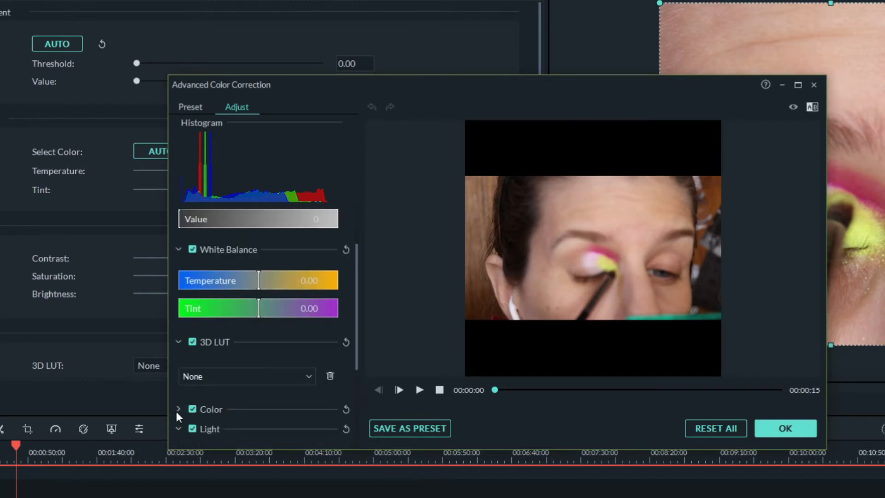
pyautogui.click(177, 409)
pyautogui.scroll(-2, 262, 377)
pyautogui.scroll(1, 298, 385)
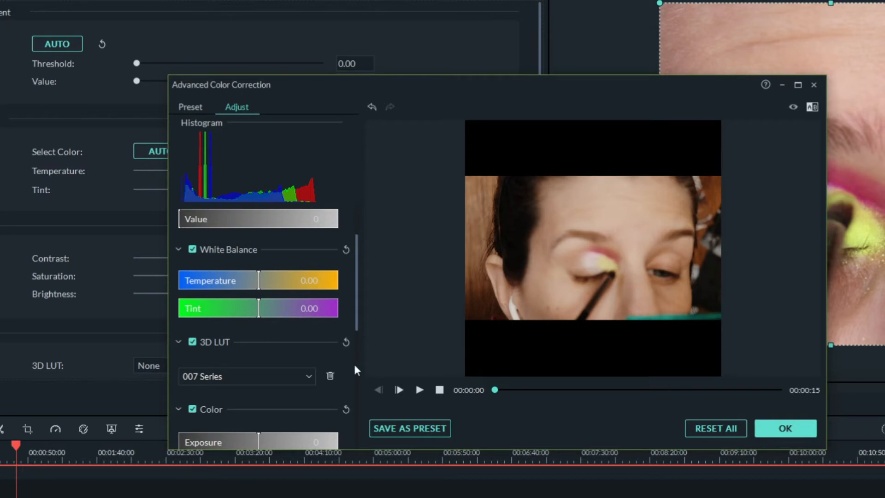
# Expand the HSL and Vignette adjustments and review their available controls
pyautogui.scroll(-10, 350, 366)
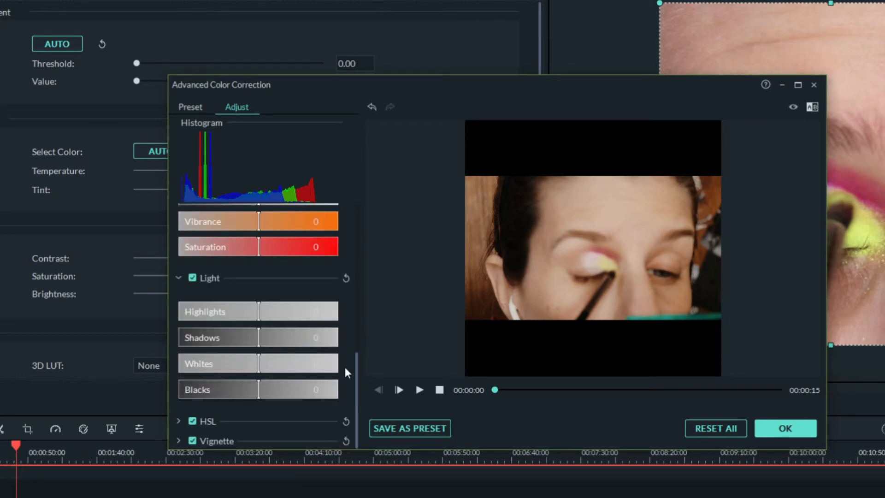
pyautogui.click(179, 421)
pyautogui.scroll(-3, 297, 386)
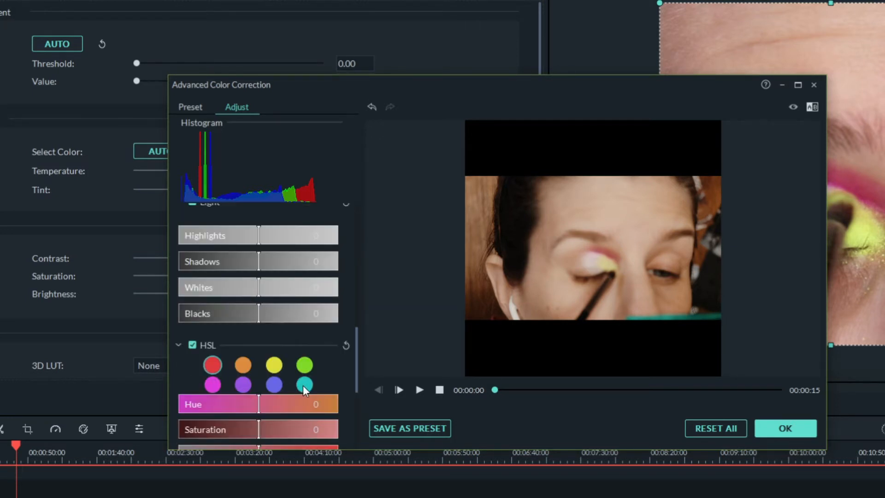
pyautogui.scroll(-5, 327, 385)
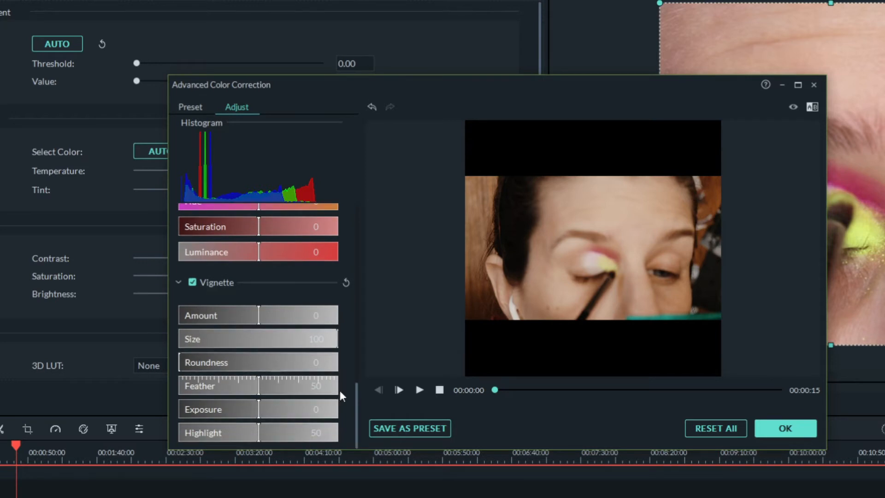
pyautogui.scroll(1, 277, 332)
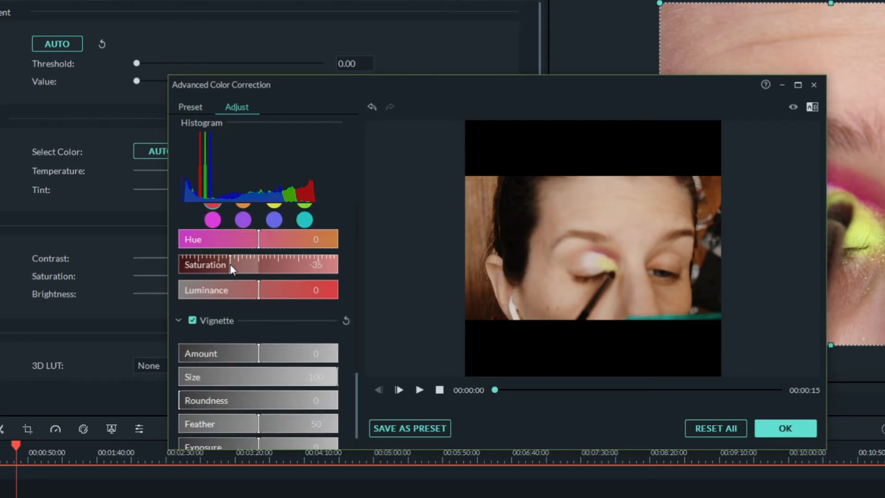
# Try HSL changes with red at saturation 46 and hue about -63, and magenta at hue about -48
pyautogui.moveTo(230, 264); pyautogui.dragTo(302, 235)
pyautogui.moveTo(242, 235); pyautogui.dragTo(209, 236)
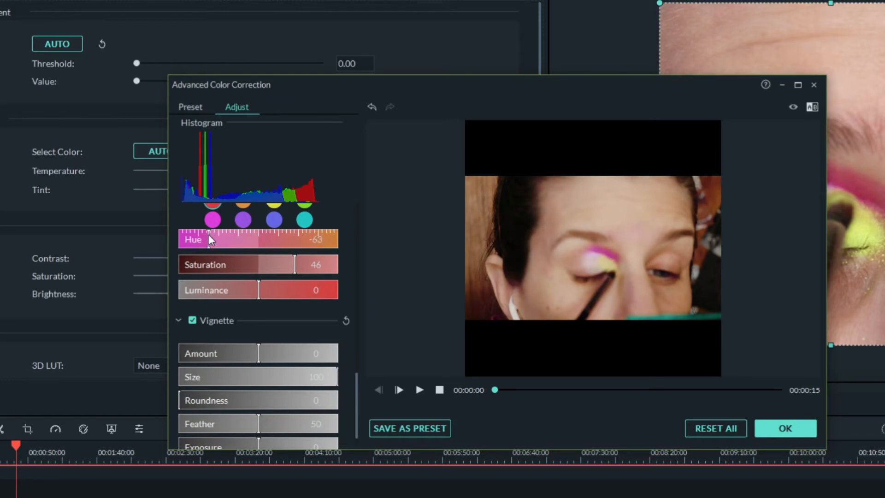
pyautogui.click(310, 224)
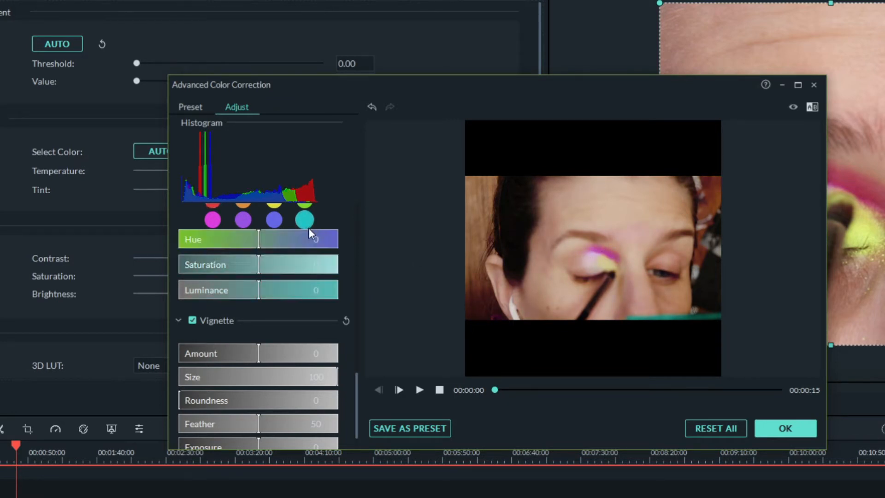
pyautogui.click(213, 220)
pyautogui.moveTo(259, 237); pyautogui.dragTo(299, 230)
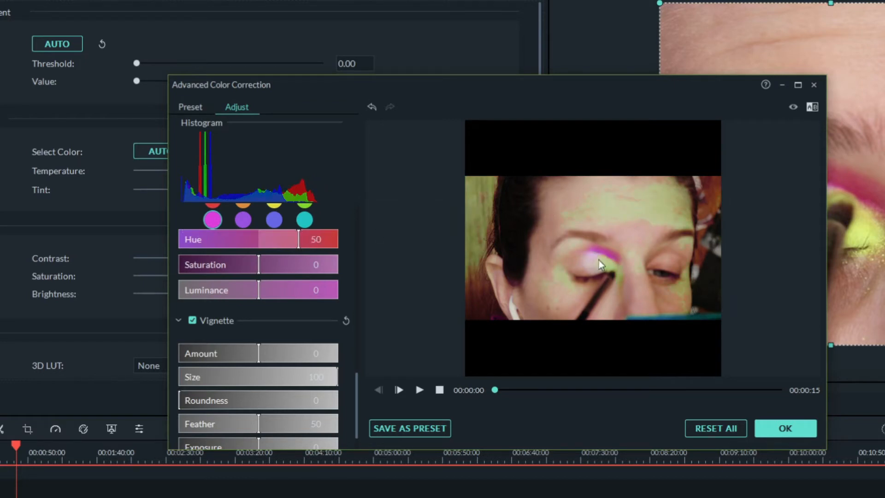
pyautogui.moveTo(250, 242); pyautogui.dragTo(220, 239)
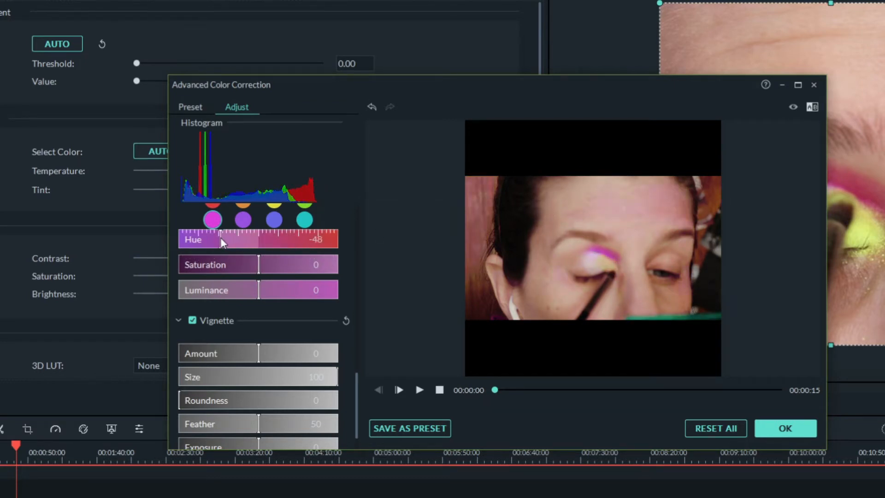
# Try blue HSL values with hue and saturation both at 60 and a reduced luminance
pyautogui.click(274, 220)
pyautogui.click(306, 267)
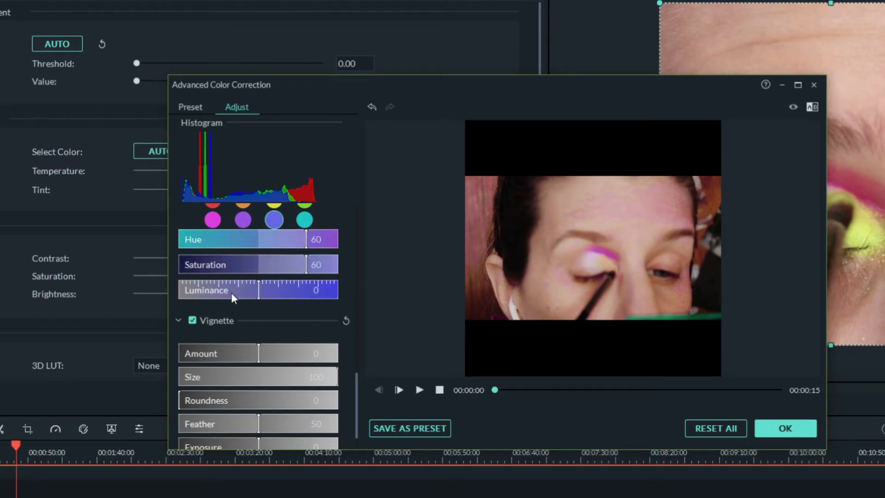
pyautogui.click(232, 292)
# Try a Light adjustment with shadows at -65 and raised highlights
pyautogui.scroll(3, 325, 304)
pyautogui.scroll(1, 327, 331)
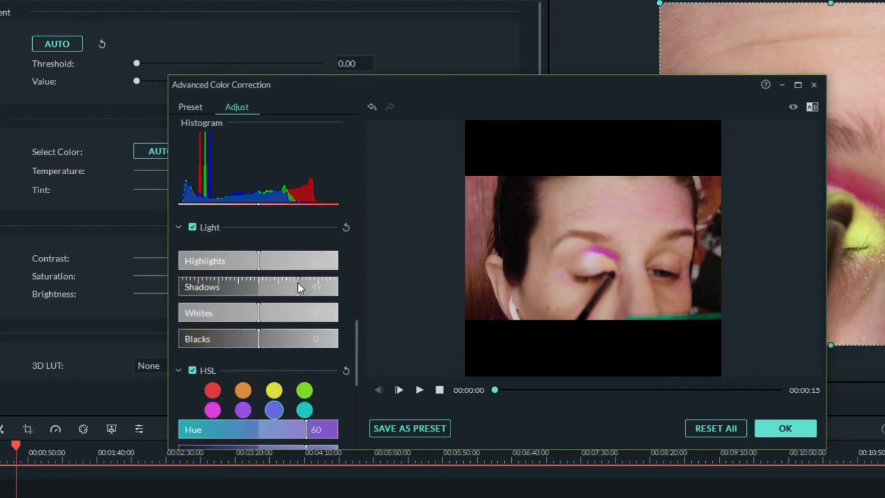
pyautogui.click(207, 290)
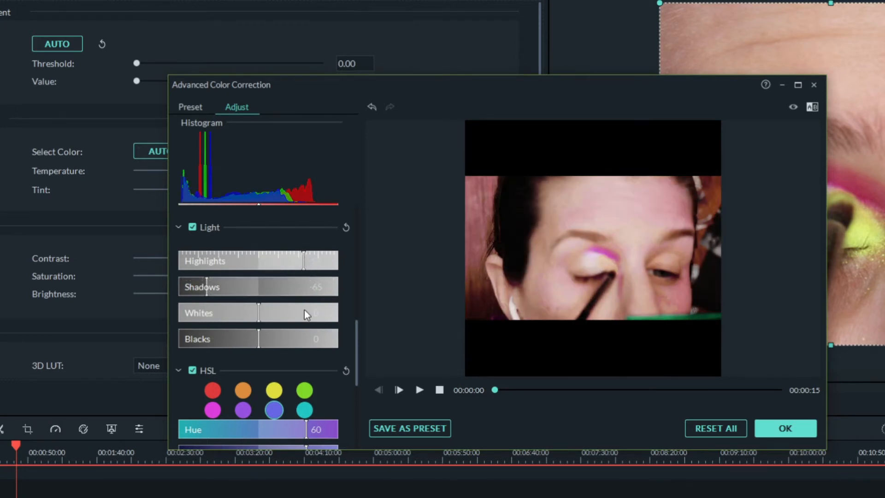
# Try white balance at temperature 4.26 and tint -7.44, and leave the color correction and clip settings without applying it
pyautogui.scroll(6, 304, 310)
pyautogui.scroll(2, 330, 328)
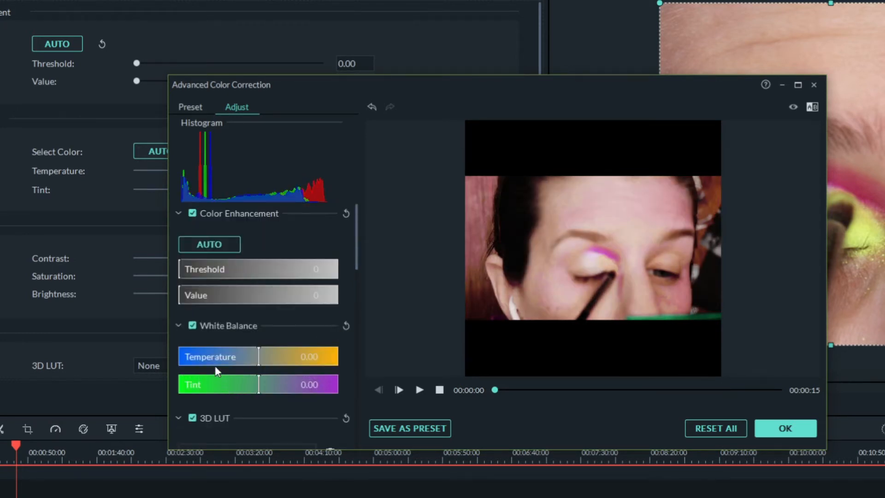
pyautogui.click(286, 358)
pyautogui.click(298, 388)
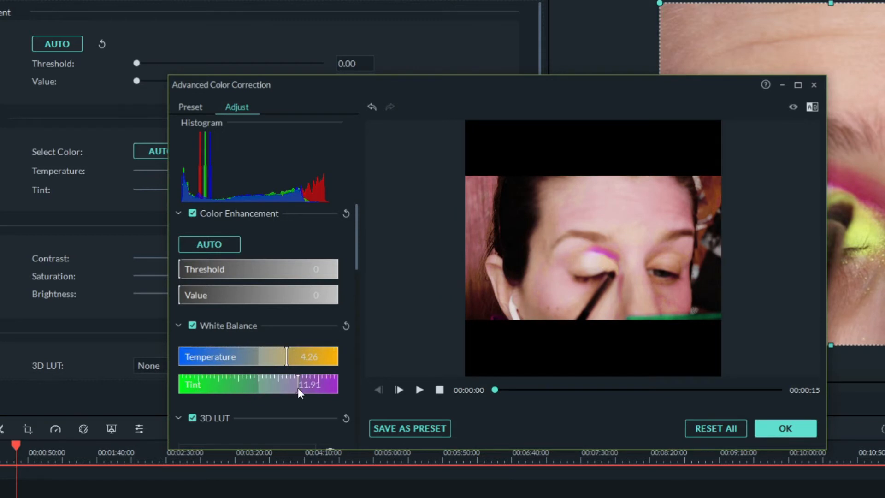
pyautogui.click(225, 387)
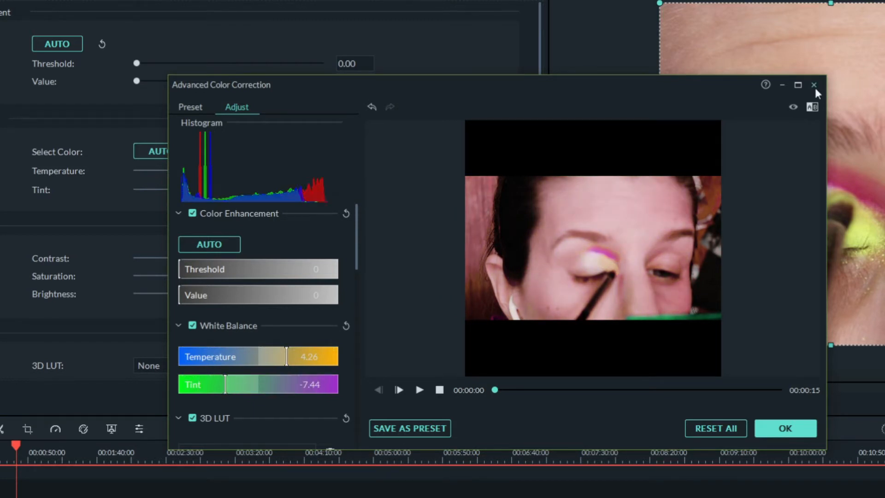
pyautogui.click(814, 86)
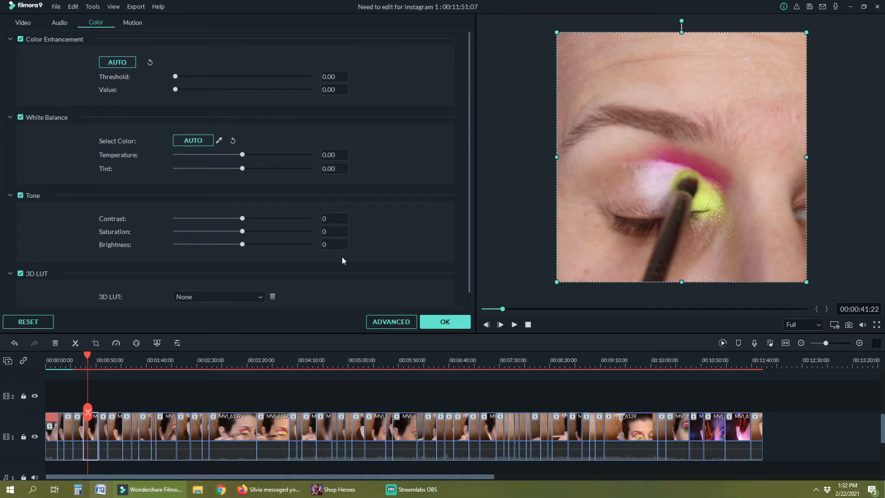
pyautogui.click(453, 327)
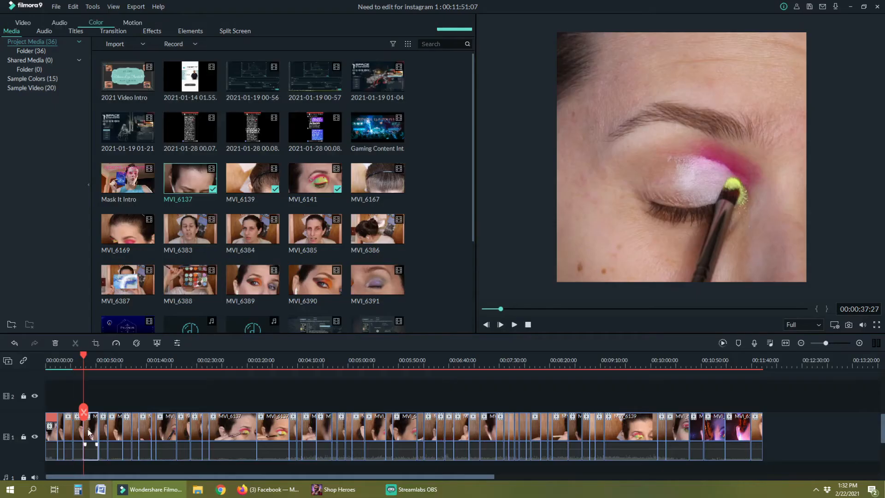
# Reopen the clip's editing settings, review the video, audio, color and motion options, and close them
pyautogui.doubleClick(307, 351)
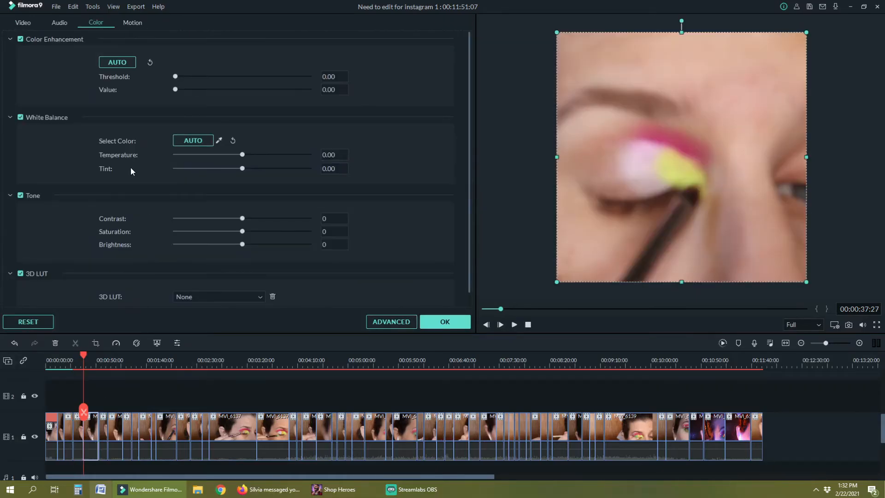
pyautogui.click(24, 21)
pyautogui.click(59, 23)
pyautogui.click(96, 22)
pyautogui.click(139, 23)
pyautogui.click(23, 22)
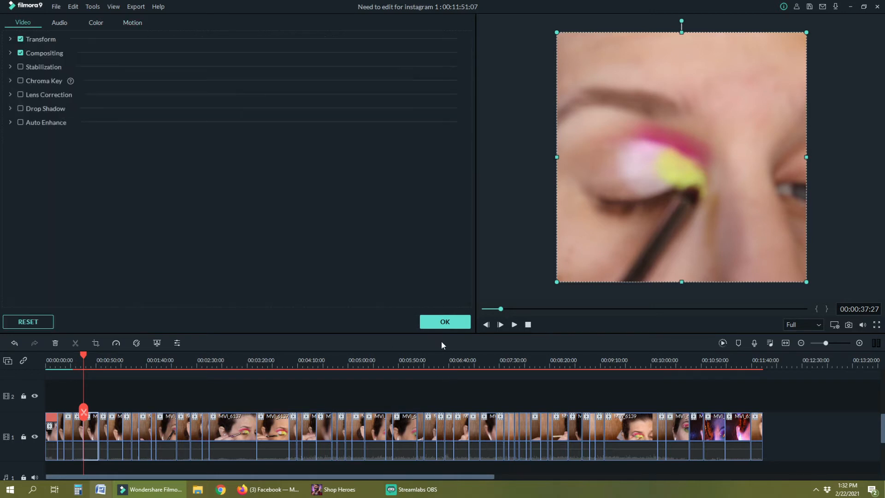
pyautogui.click(439, 322)
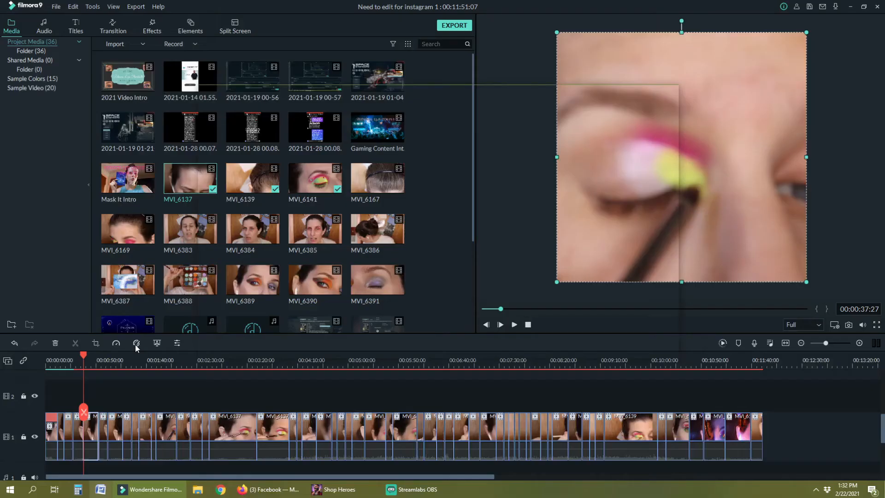
# Open Advanced Color Correction directly for the selected clip, view its manual adjustments, and close it
pyautogui.click(136, 345)
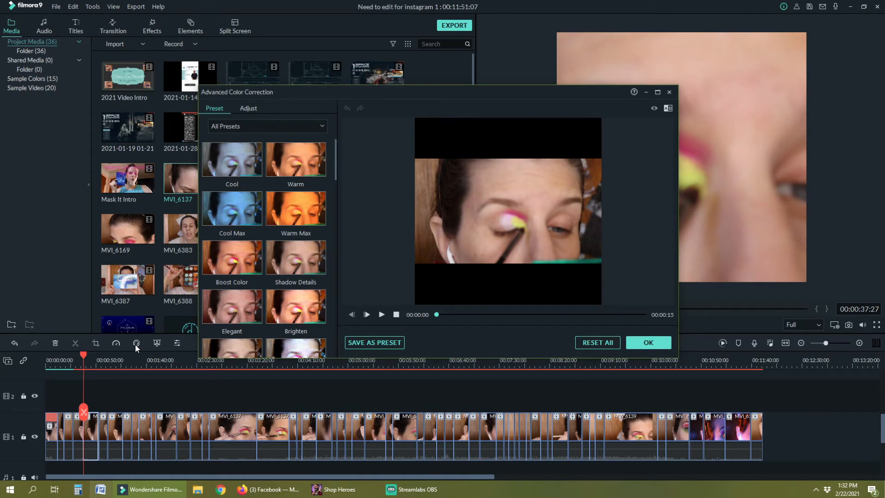
pyautogui.click(251, 108)
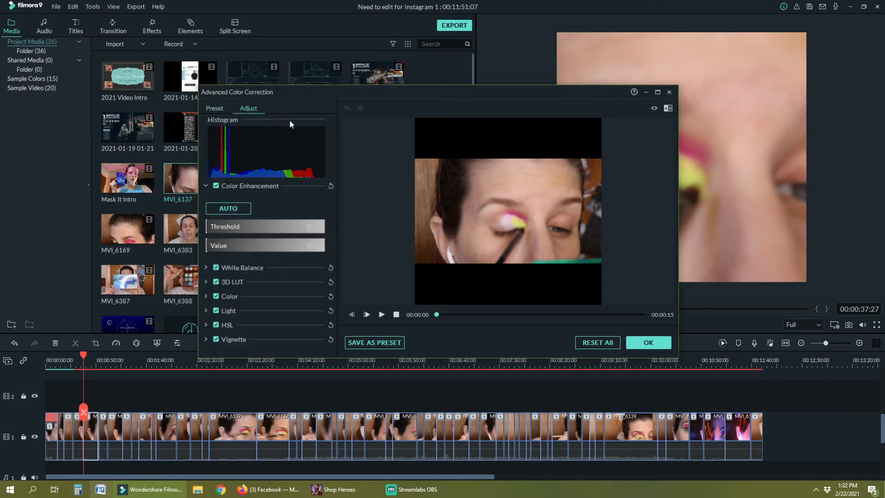
pyautogui.click(670, 91)
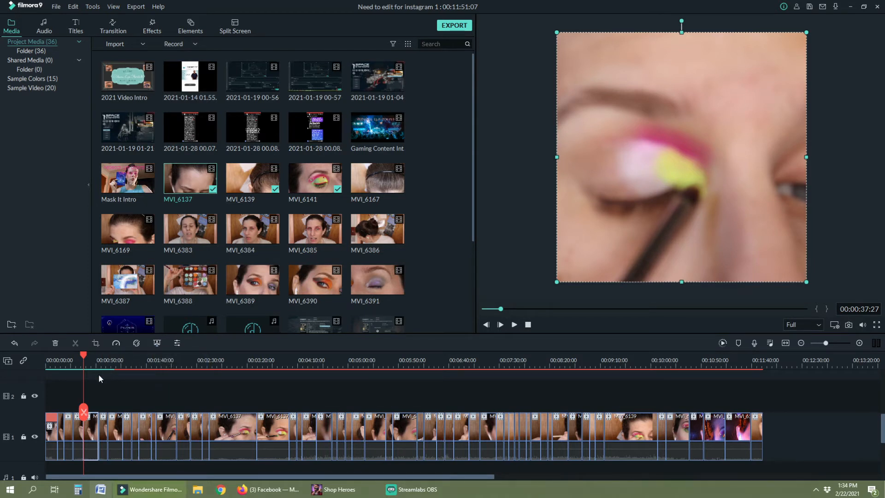
# Check the existing 1:1 crop frame of the 8-second clip that follows
pyautogui.click(103, 430)
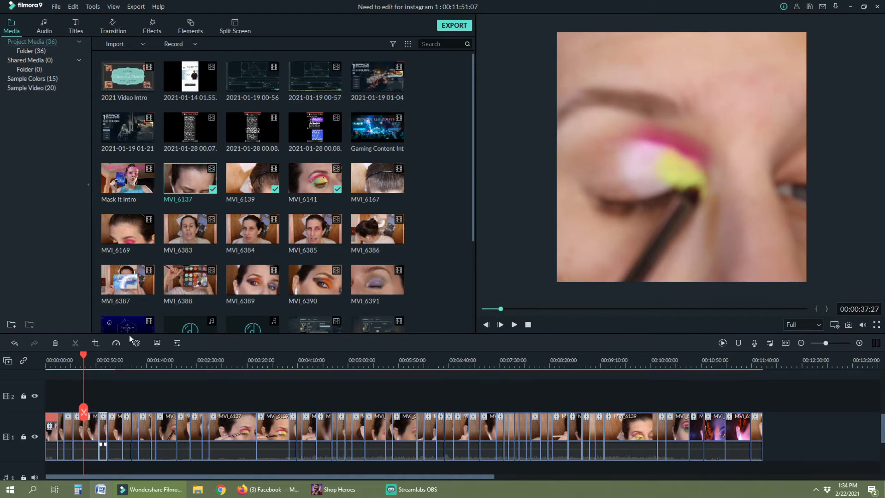
pyautogui.click(96, 342)
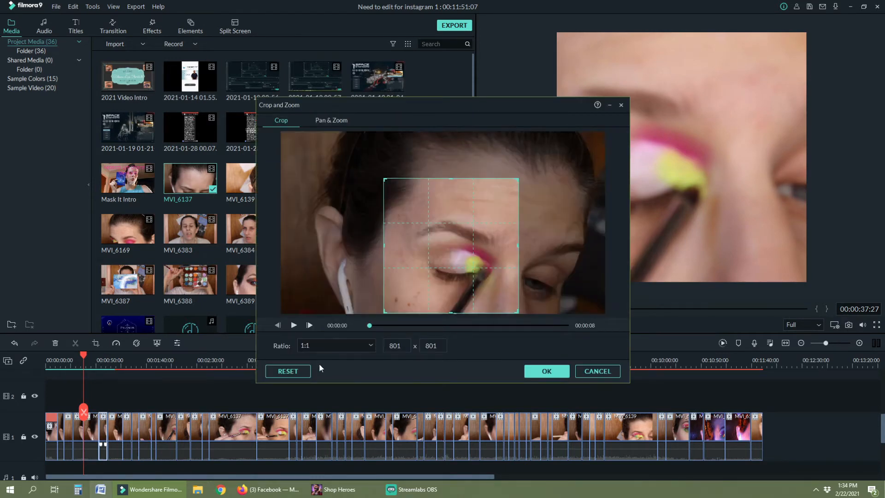
pyautogui.click(541, 372)
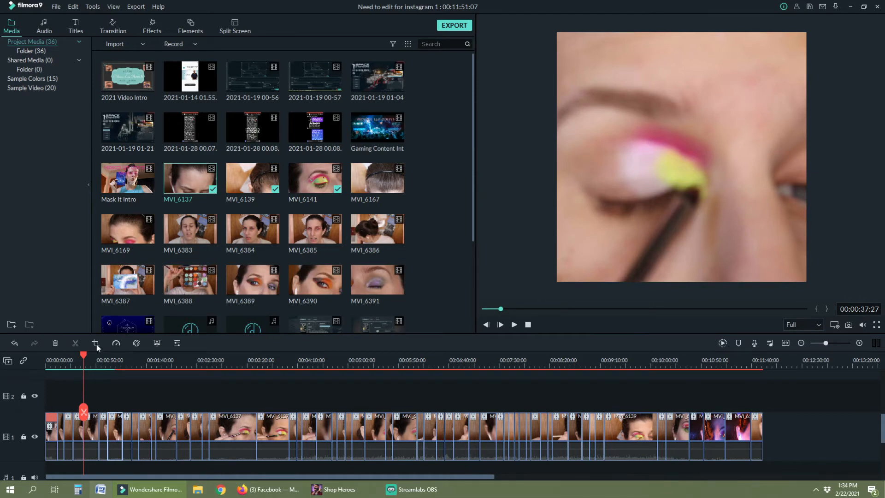
# Crop the next 14-second clip to 1:1 at 777 x 777, placing the frame over the painted eye at the clip's end
pyautogui.click(96, 343)
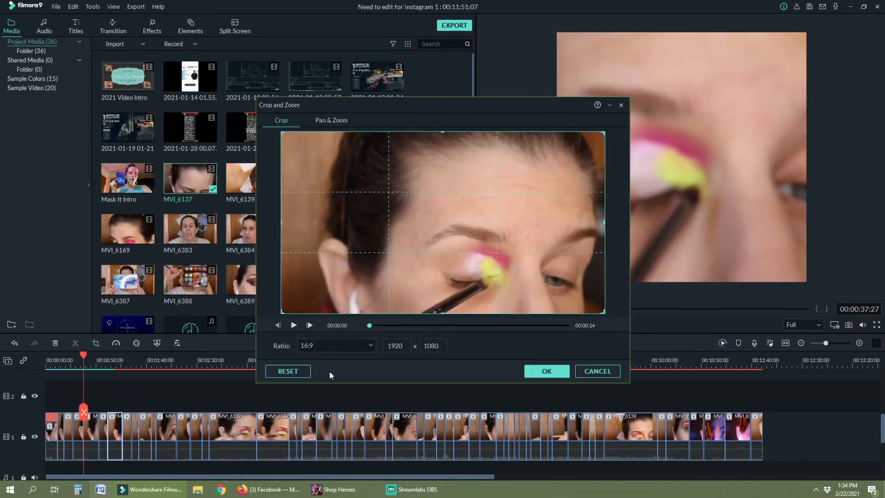
pyautogui.click(336, 345)
pyautogui.click(323, 380)
pyautogui.moveTo(352, 134); pyautogui.dragTo(404, 183)
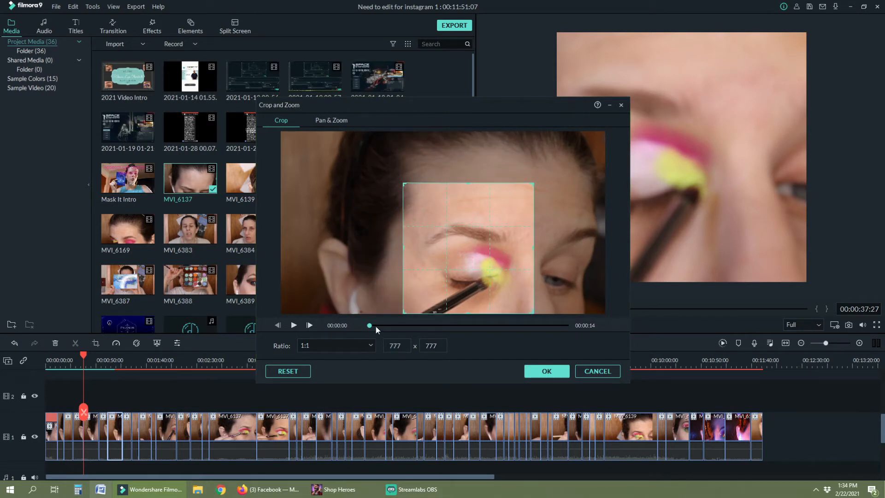
pyautogui.moveTo(376, 325); pyautogui.dragTo(568, 327)
pyautogui.moveTo(504, 289); pyautogui.dragTo(521, 289)
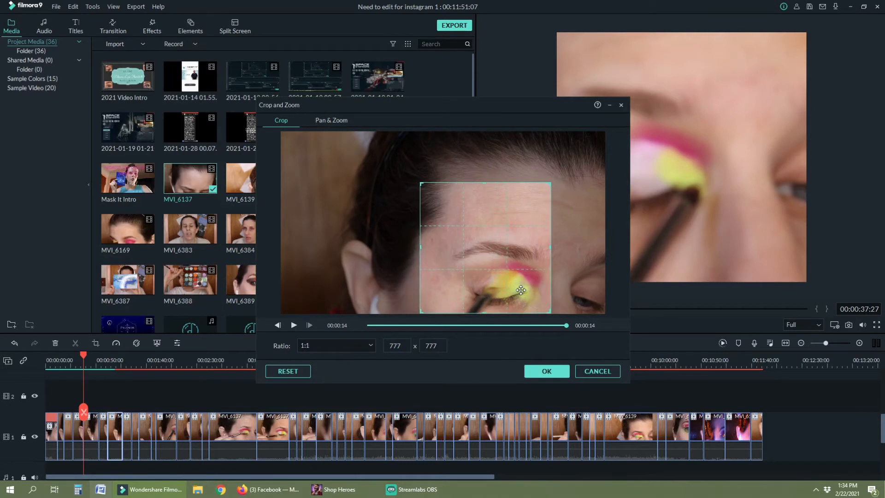
pyautogui.click(547, 371)
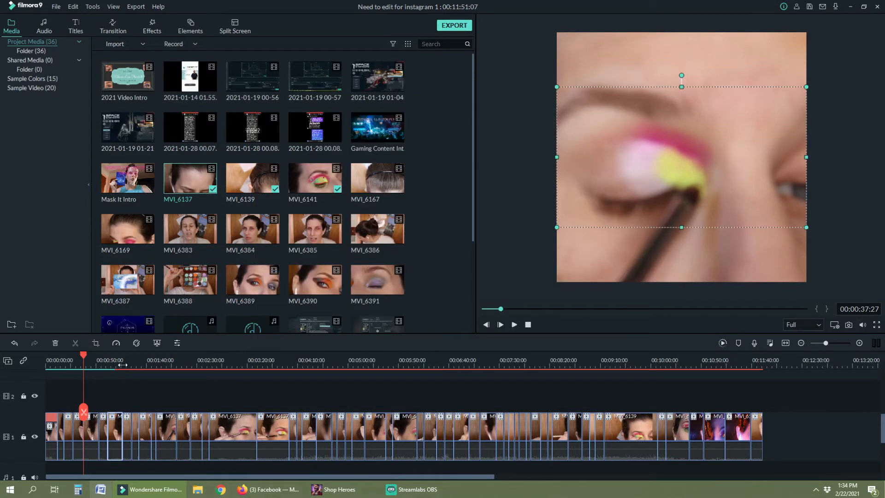
# Move the playhead to 00:01:17:27 and view the preview's playback quality options, leaving it at Full
pyautogui.click(121, 365)
pyautogui.moveTo(121, 357); pyautogui.dragTo(124, 355)
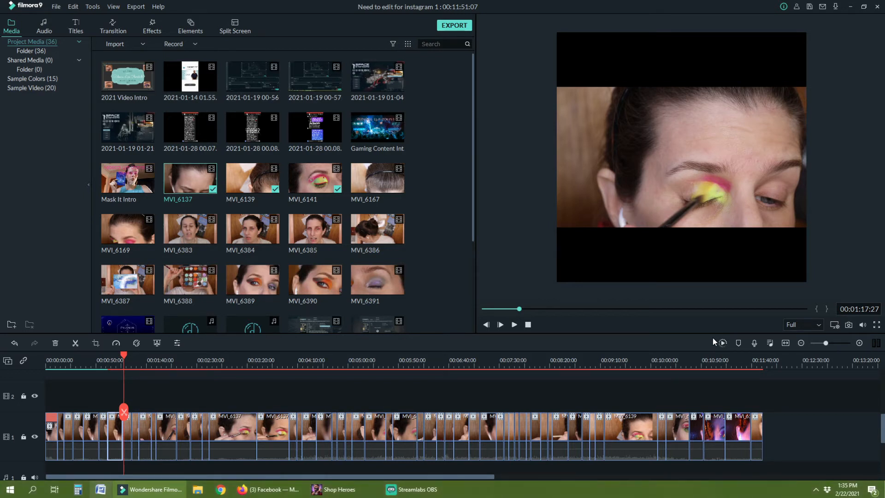
pyautogui.click(815, 323)
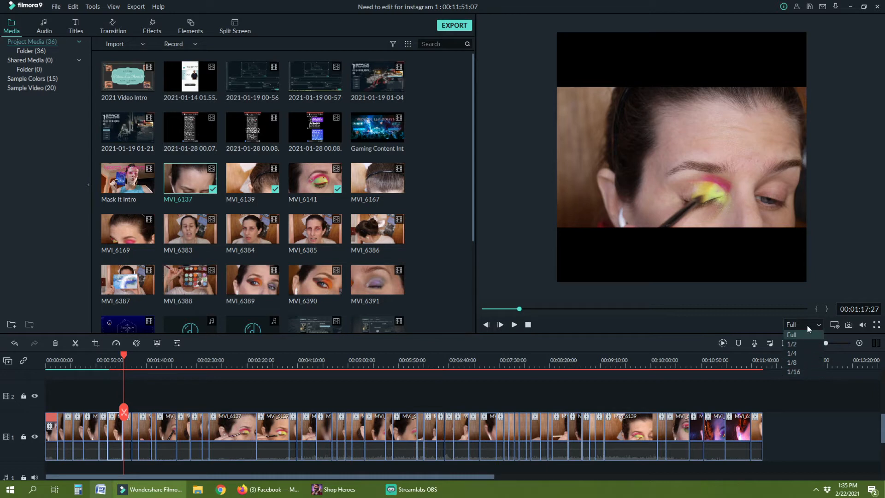
pyautogui.click(806, 326)
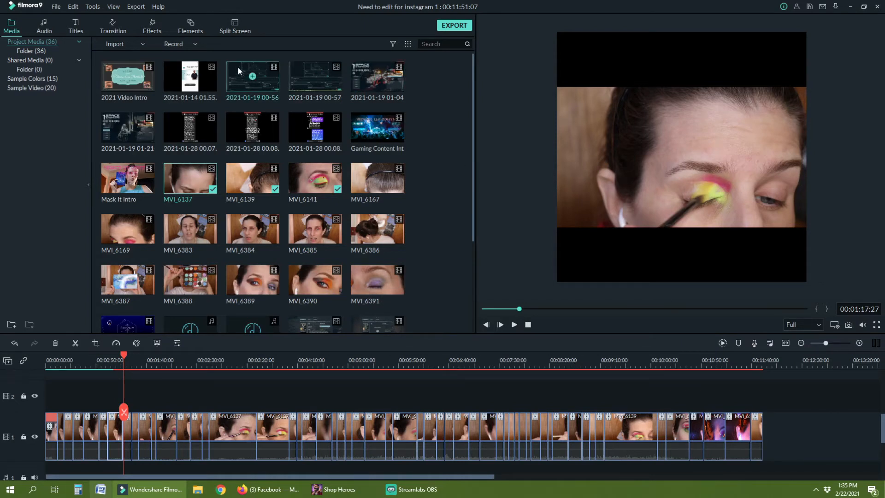
# View the media recording options, switch to Streamlabs OBS to examine its recording setup, and return to Filmora
pyautogui.click(198, 44)
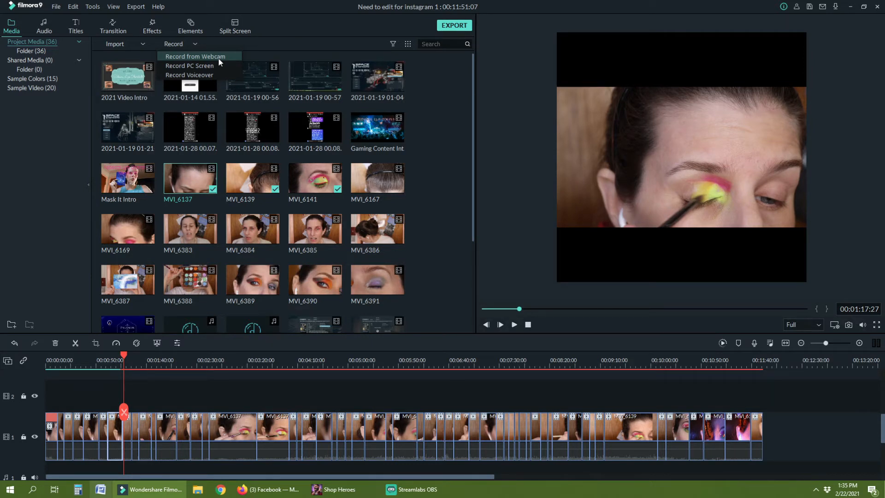
pyautogui.click(432, 493)
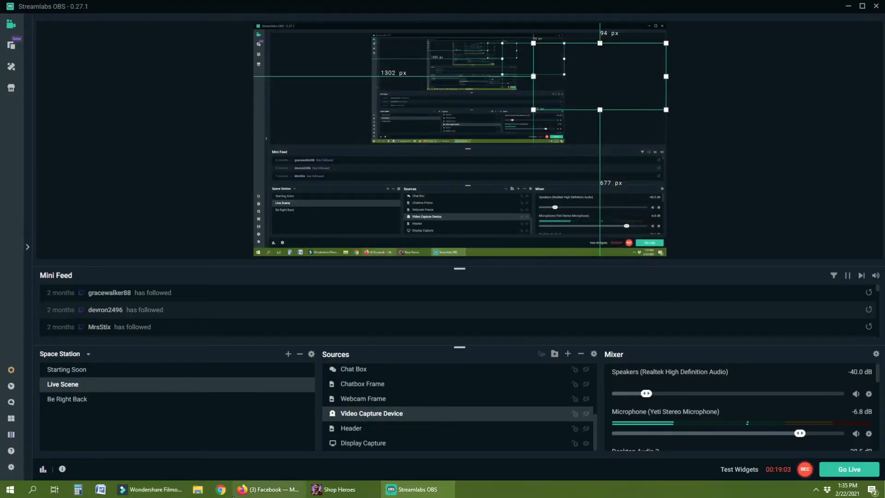
pyautogui.click(156, 495)
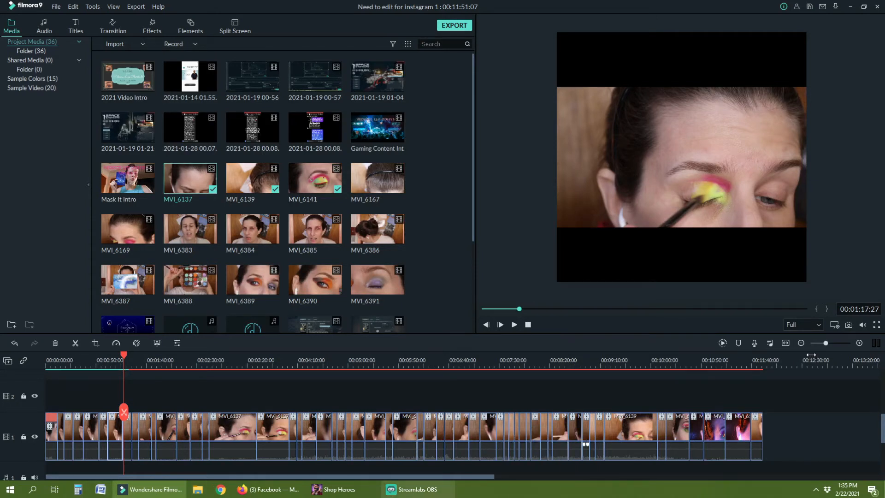
pyautogui.click(333, 490)
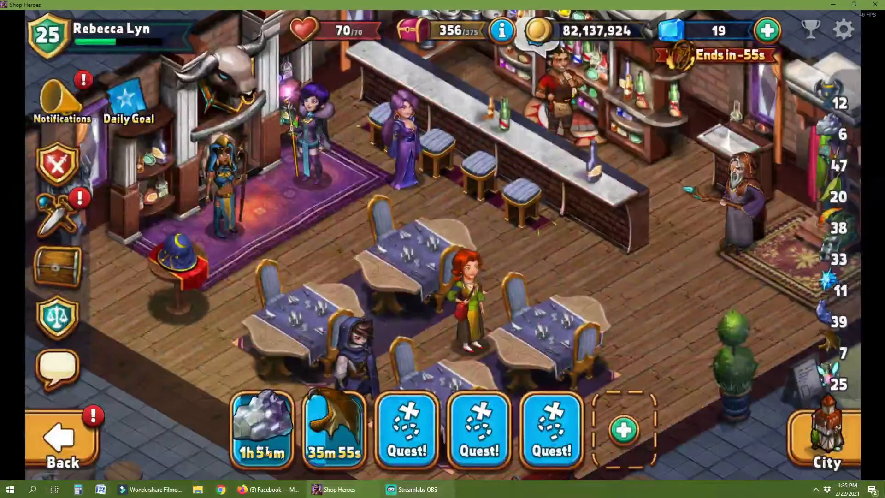
pyautogui.click(69, 440)
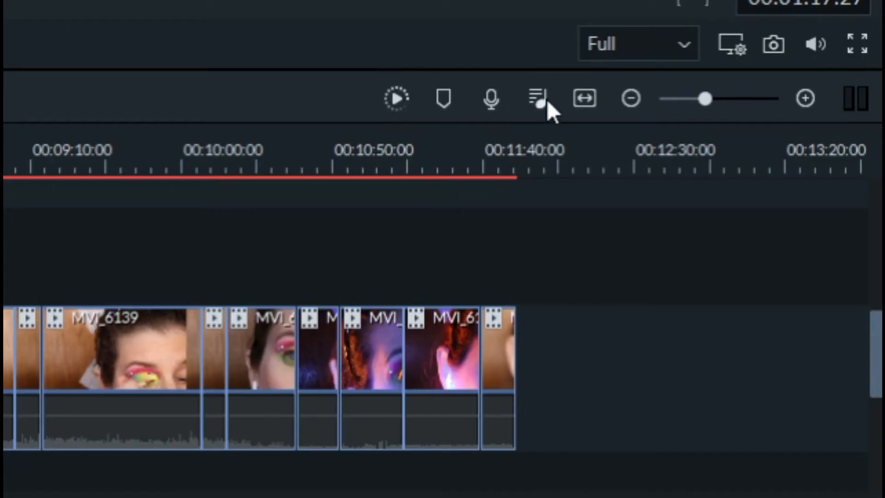
# Speed up the second and third clips at the start of the timeline to 2x Fast
pyautogui.click(586, 101)
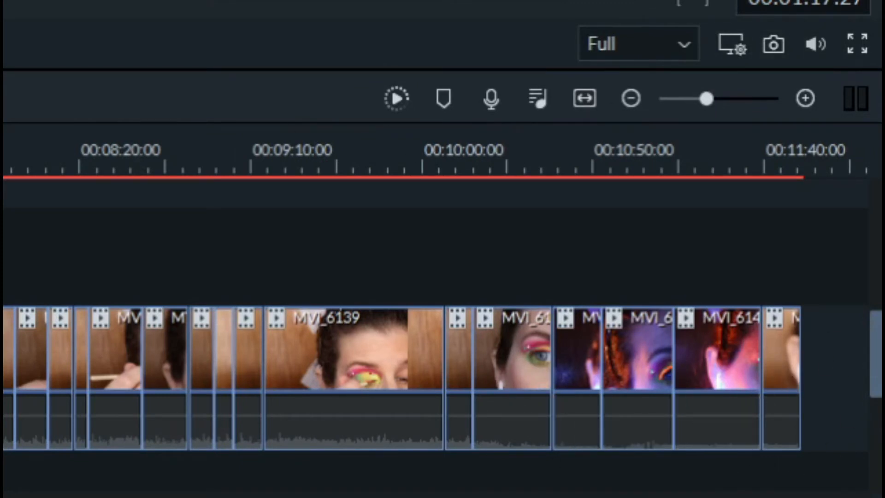
pyautogui.click(810, 102)
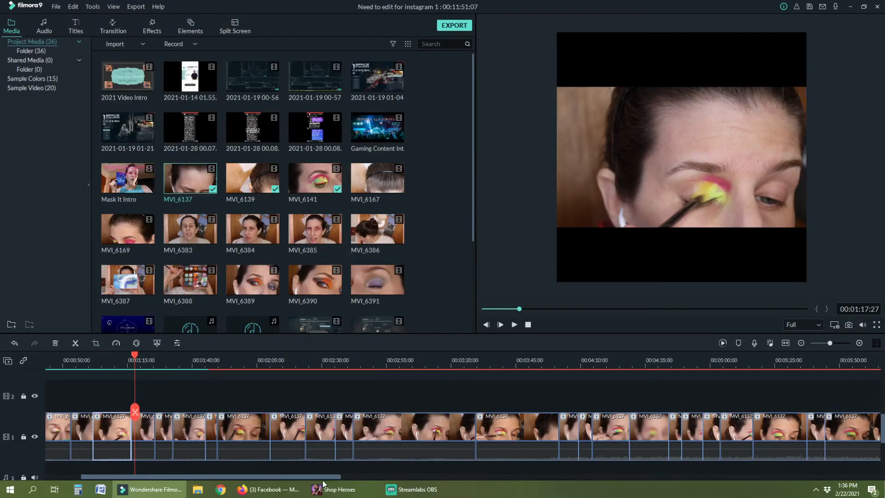
pyautogui.moveTo(288, 476); pyautogui.dragTo(245, 475)
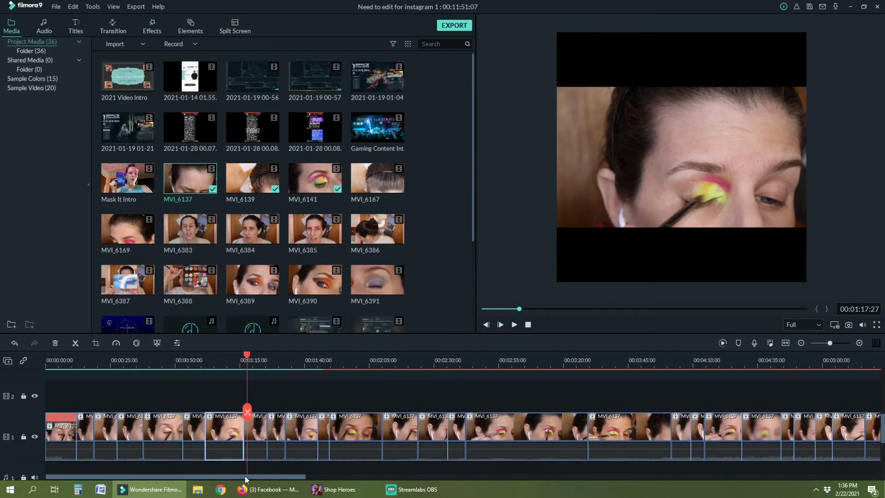
pyautogui.moveTo(831, 349)
pyautogui.mouseDown()
pyautogui.moveTo(844, 345)
pyautogui.moveTo(831, 346)
pyautogui.mouseUp()
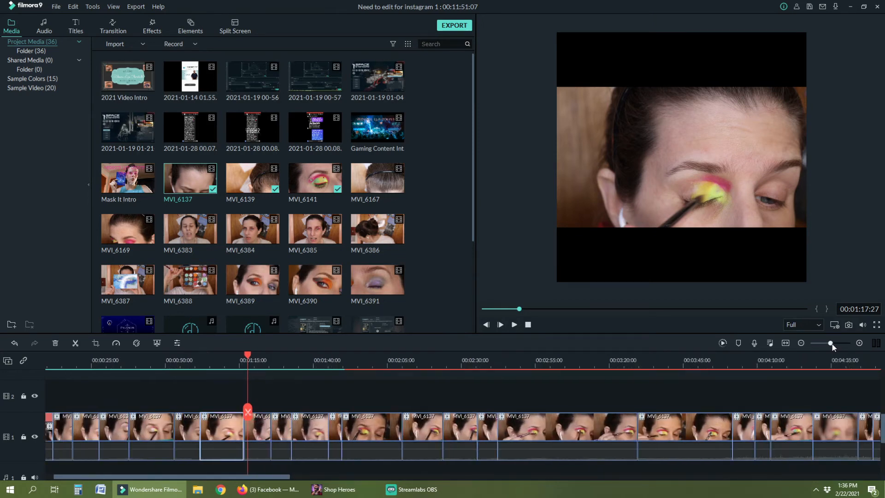
pyautogui.click(69, 427)
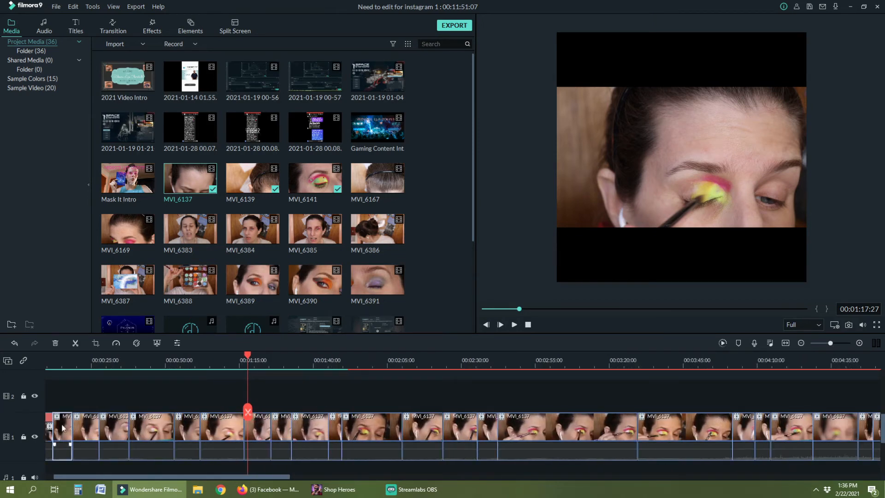
pyautogui.click(116, 344)
pyautogui.moveTo(128, 377)
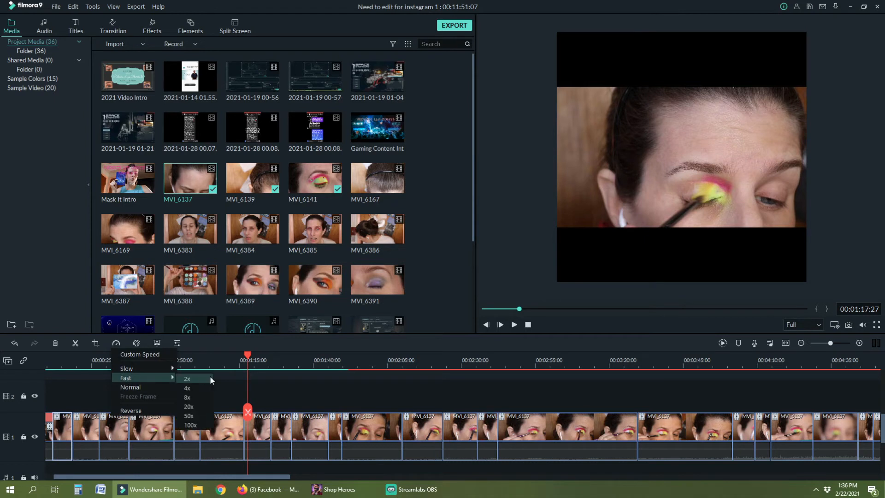
pyautogui.click(209, 376)
pyautogui.click(85, 422)
pyautogui.click(117, 344)
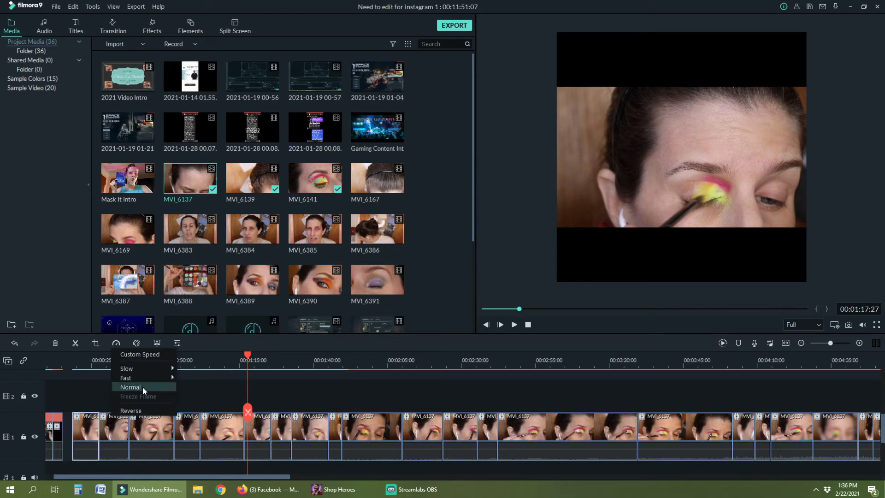
pyautogui.moveTo(138, 377)
pyautogui.click(191, 377)
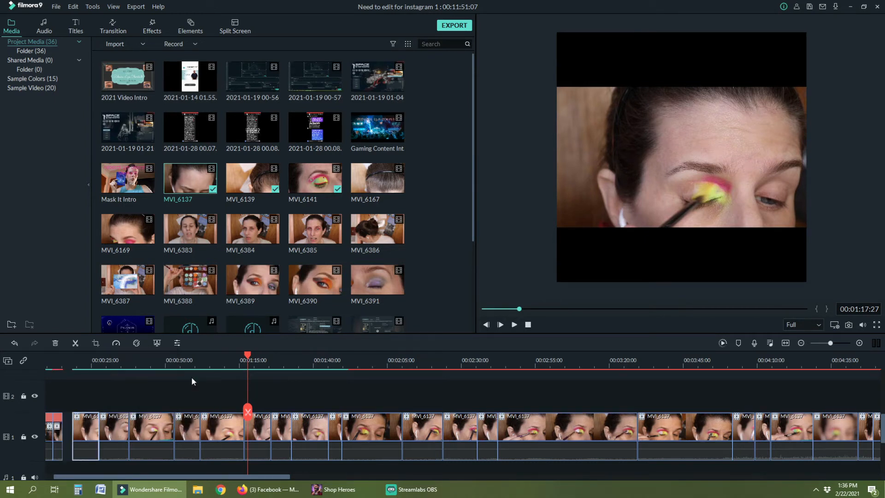
# Set the speed of the fourth and fifth clips on the timeline to 2x Fast
pyautogui.click(116, 344)
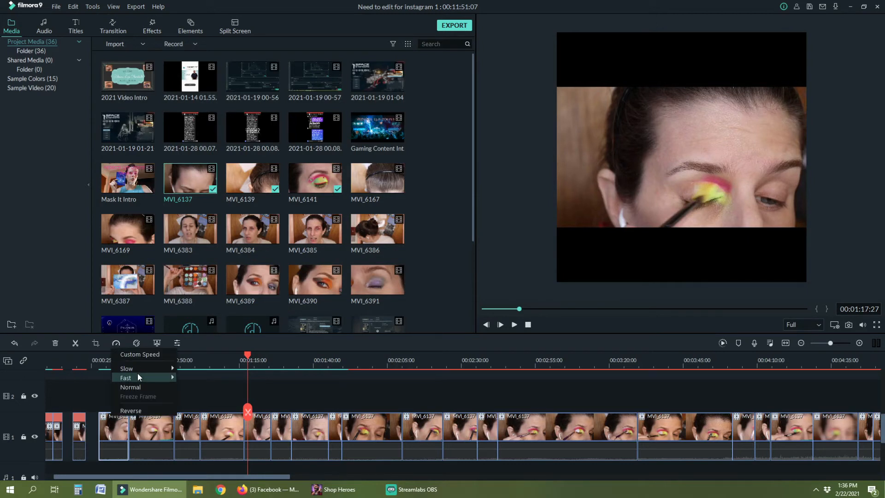
pyautogui.click(157, 427)
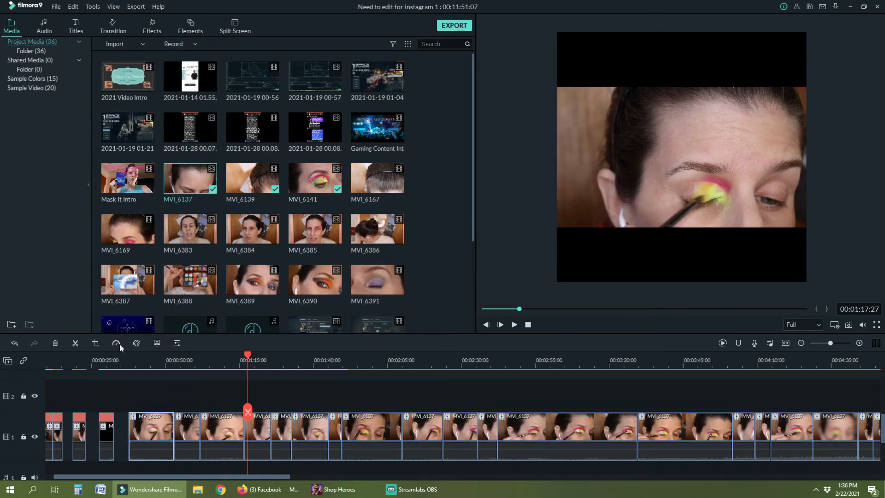
pyautogui.click(119, 344)
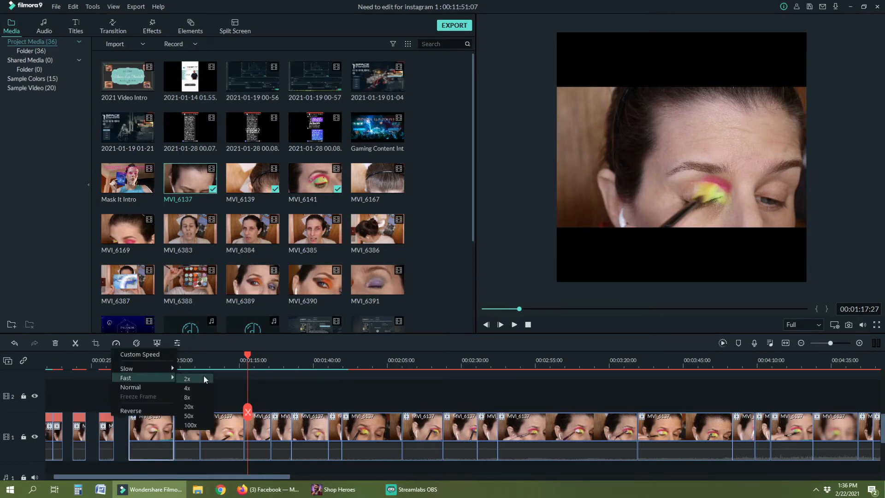
pyautogui.click(203, 376)
# Apply the 2x Fast speed to the sixth and seventh clips on the timeline
pyautogui.click(121, 343)
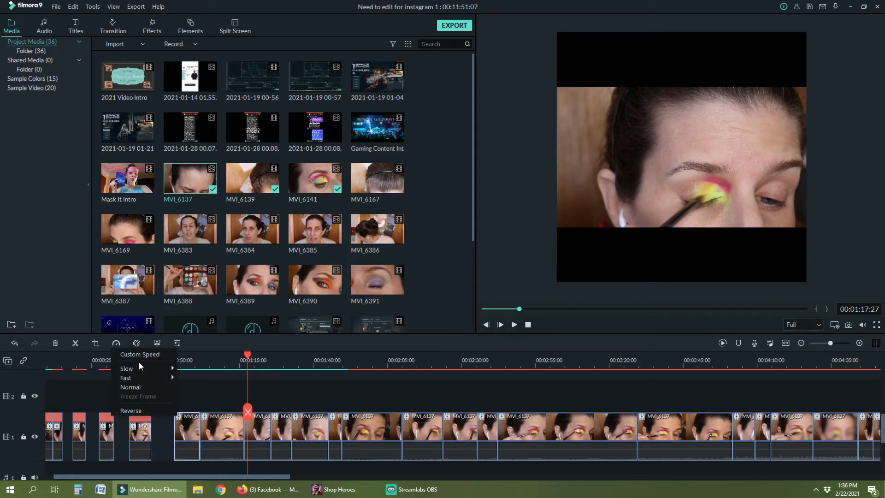
pyautogui.click(197, 376)
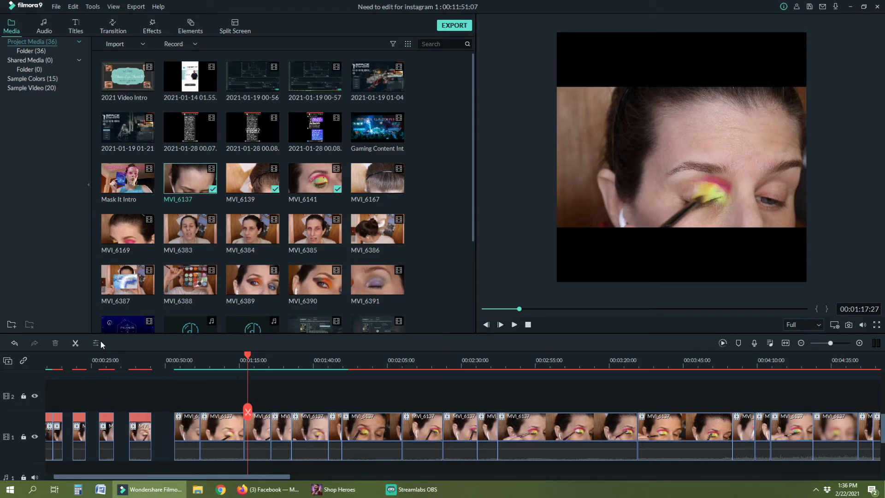
pyautogui.click(184, 428)
pyautogui.click(121, 344)
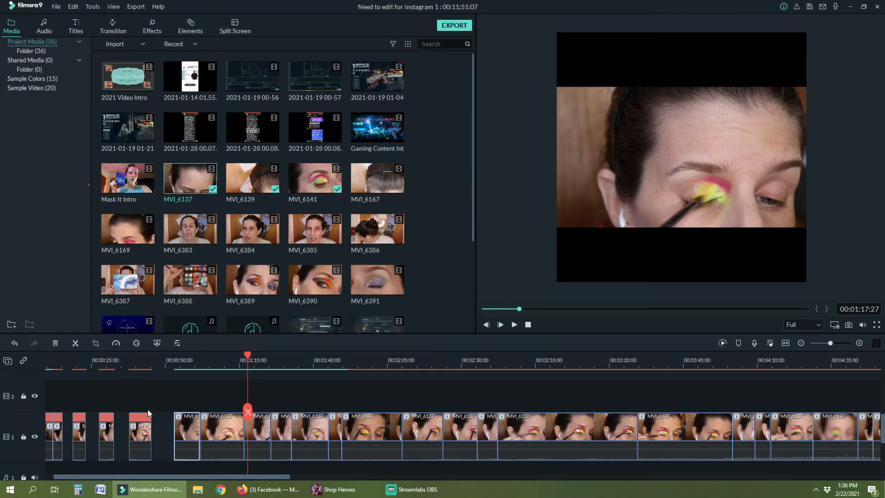
pyautogui.click(184, 378)
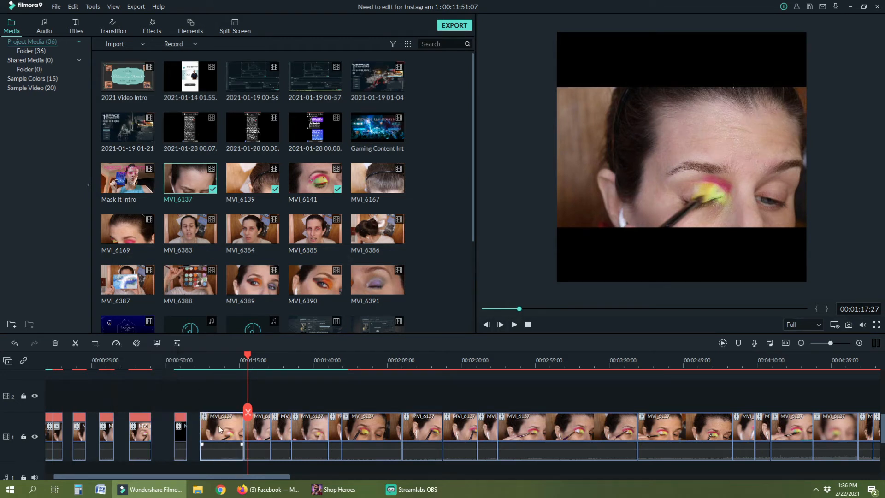
pyautogui.click(115, 343)
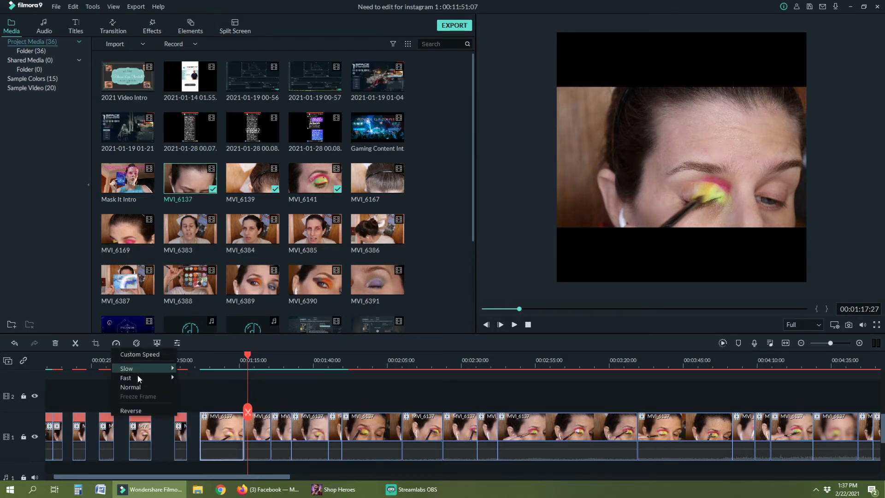
pyautogui.moveTo(138, 377)
pyautogui.click(194, 378)
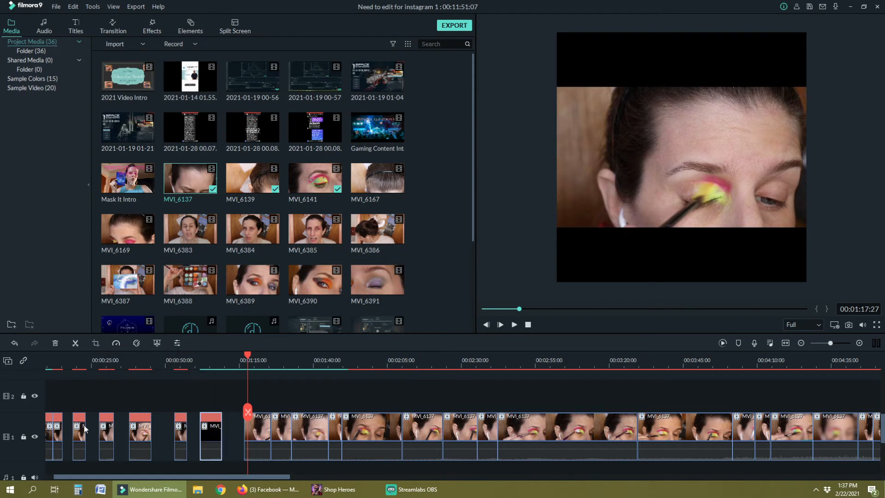
# Delete the gap between the sixth and seventh sped-up clips so the following clips close up
pyautogui.click(68, 432)
pyautogui.click(95, 431)
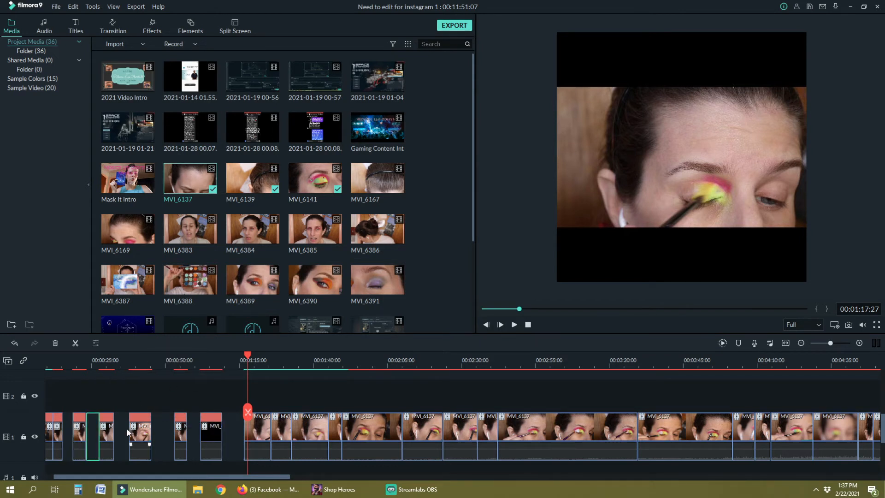
pyautogui.click(127, 430)
pyautogui.click(164, 425)
pyautogui.click(195, 425)
pyautogui.click(236, 425)
pyautogui.click(194, 431)
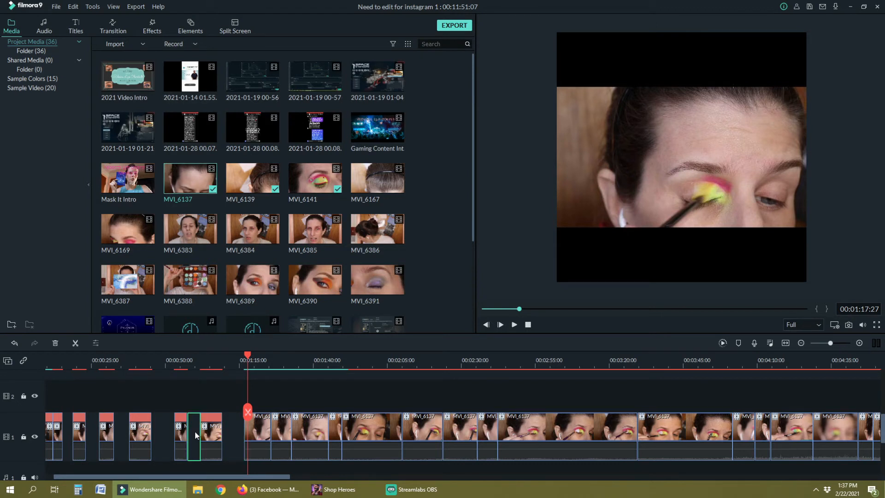
pyautogui.press('Delete')
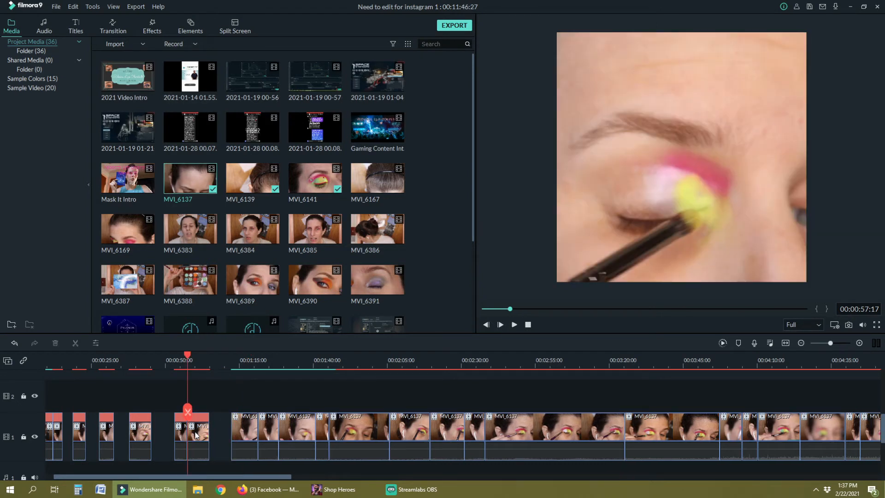
# Move the third, fourth and fifth clips earlier on the timeline so each one butts against the clip before it
pyautogui.click(80, 436)
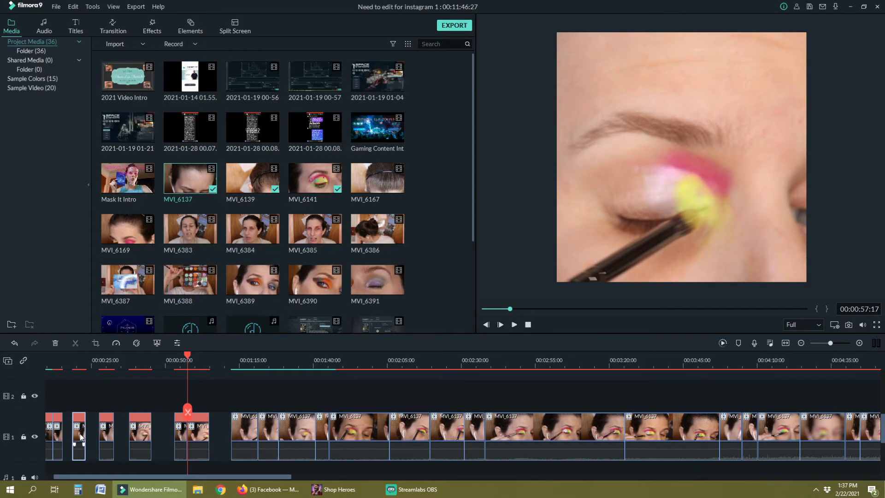
pyautogui.moveTo(79, 436); pyautogui.dragTo(70, 436)
pyautogui.doubleClick(110, 435)
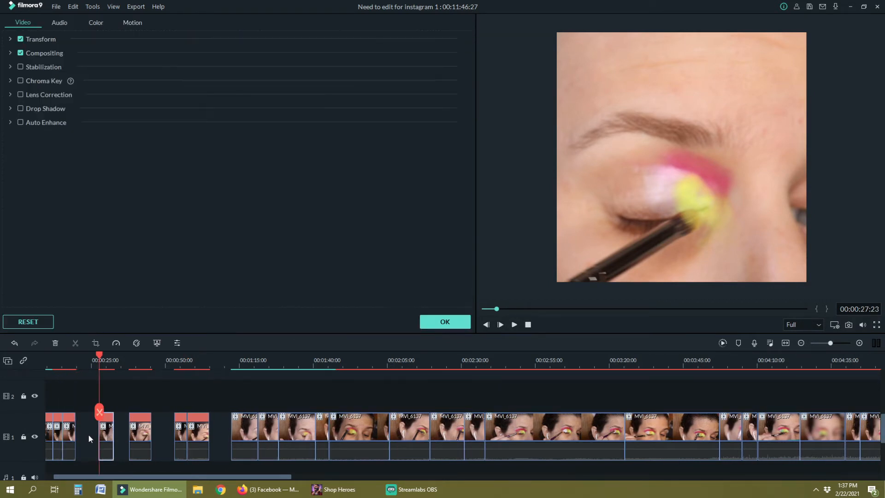
pyautogui.click(435, 321)
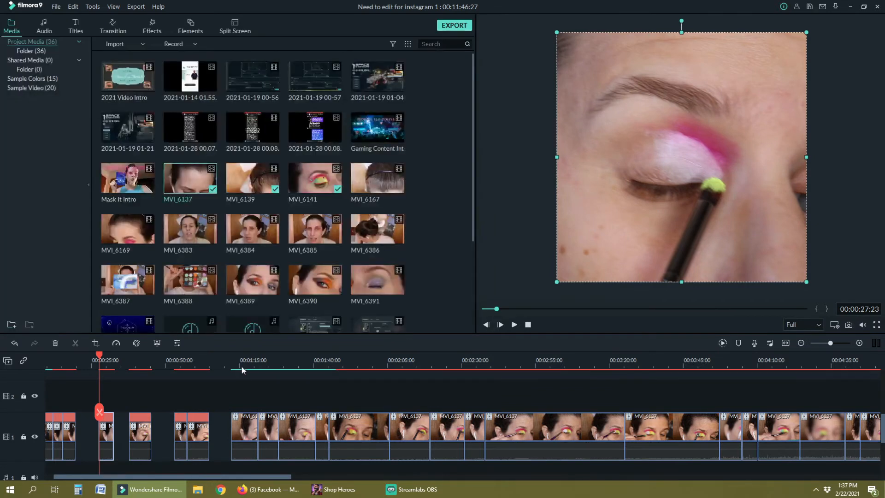
pyautogui.click(242, 364)
pyautogui.moveTo(106, 435)
pyautogui.mouseDown()
pyautogui.moveTo(82, 436)
pyautogui.moveTo(132, 433)
pyautogui.moveTo(119, 432)
pyautogui.mouseUp()
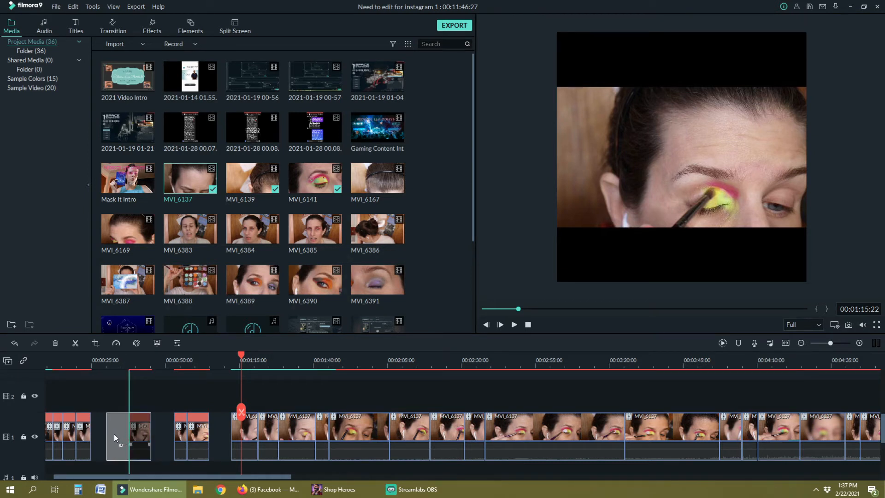
pyautogui.moveTo(115, 434)
pyautogui.mouseDown()
pyautogui.moveTo(93, 433)
pyautogui.moveTo(101, 436)
pyautogui.mouseUp()
# Move the last two sped-up clips together against the clip before them and delete the remaining gap ahead of the unedited clips
pyautogui.moveTo(198, 466); pyautogui.dragTo(183, 405)
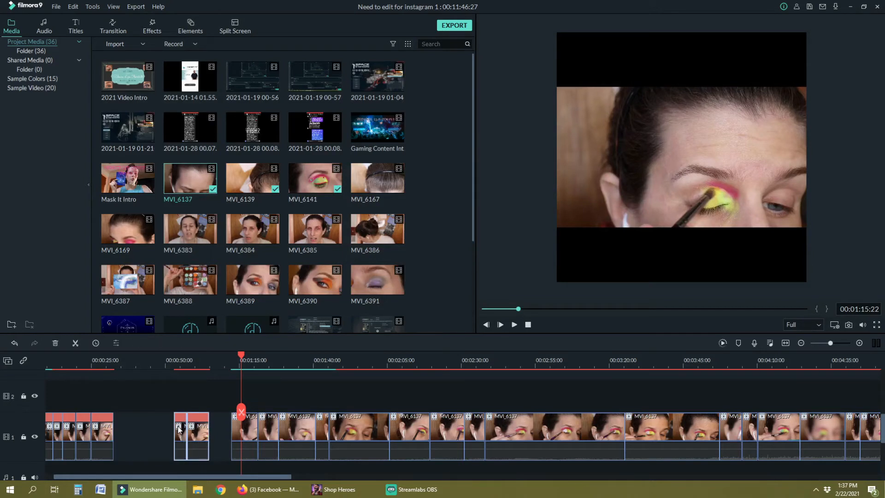
pyautogui.moveTo(179, 436); pyautogui.dragTo(126, 433)
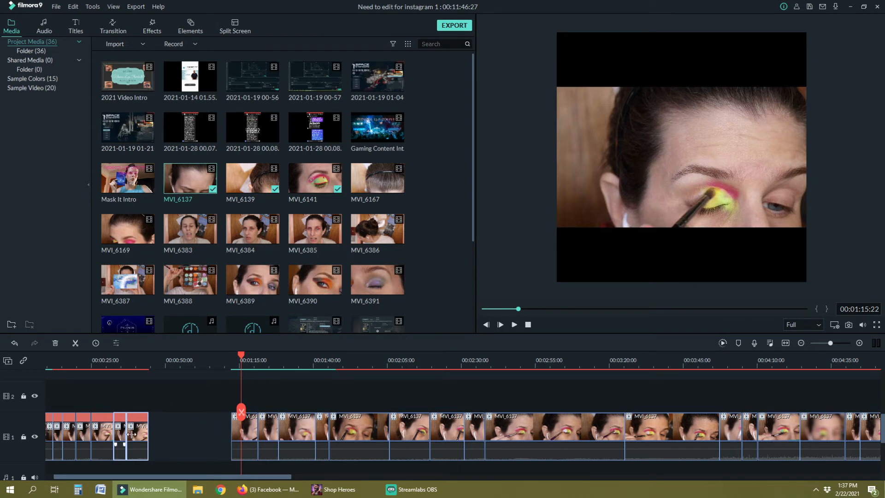
pyautogui.click(204, 424)
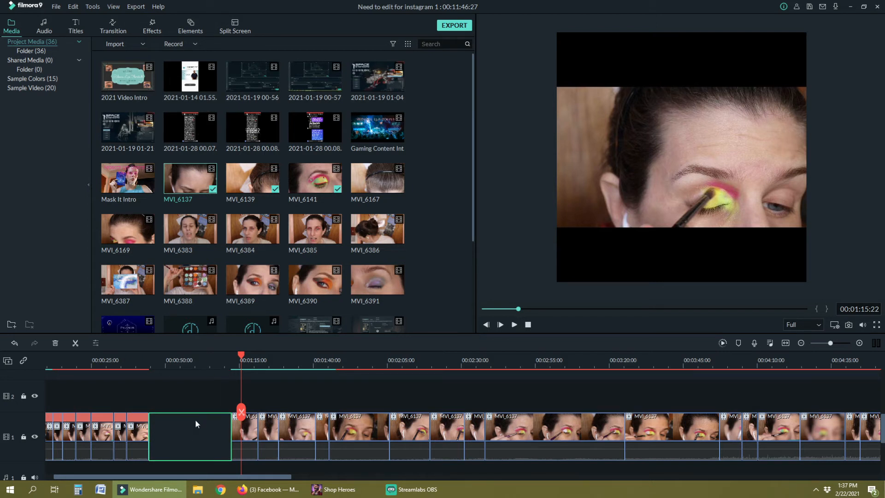
pyautogui.click(237, 360)
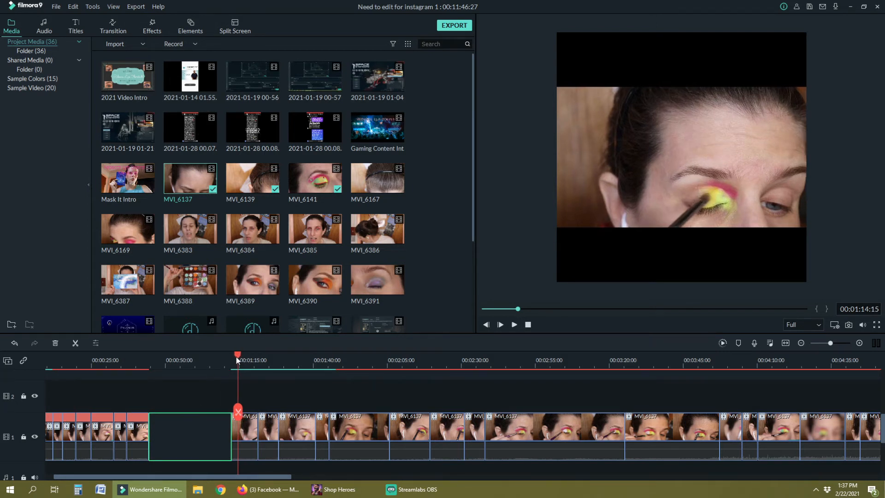
pyautogui.click(232, 359)
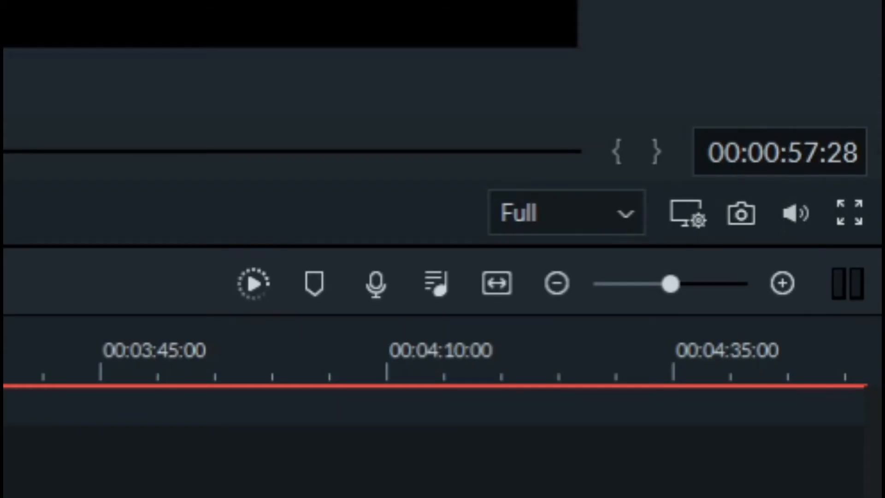
pyautogui.moveTo(189, 359); pyautogui.dragTo(150, 360)
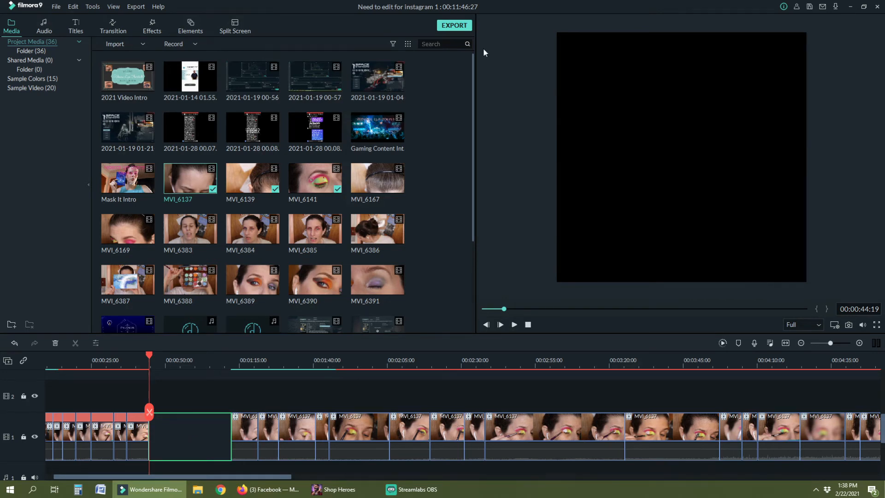
pyautogui.doubleClick(454, 12)
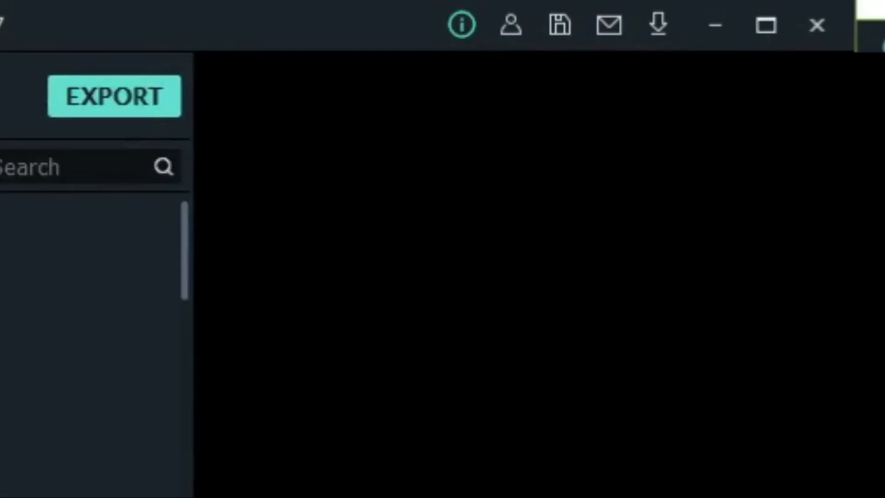
pyautogui.click(609, 13)
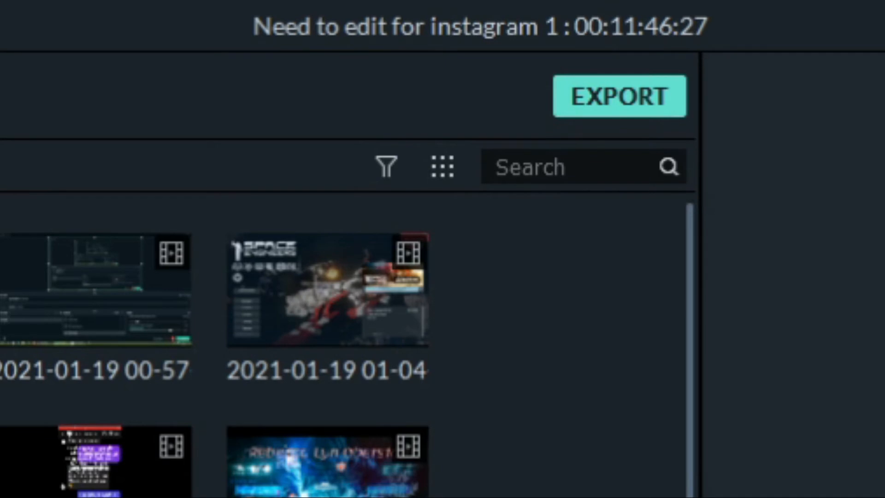
pyautogui.press('Delete')
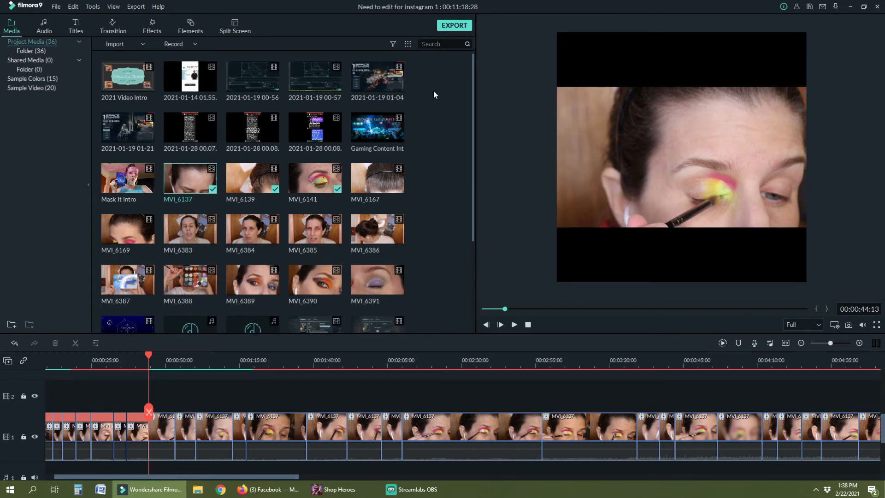
# Crop the first unedited clip to a 1:1 ratio of about 774 x 774, framed around the made-up eye
pyautogui.click(164, 432)
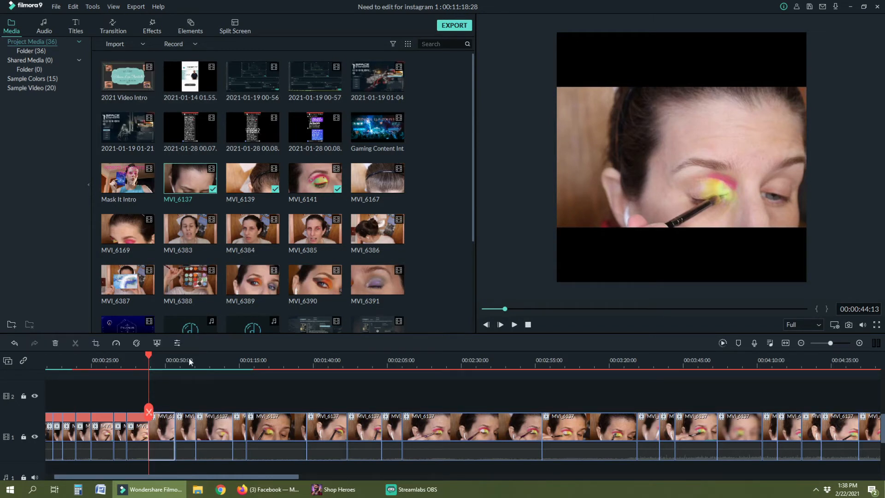
pyautogui.click(335, 348)
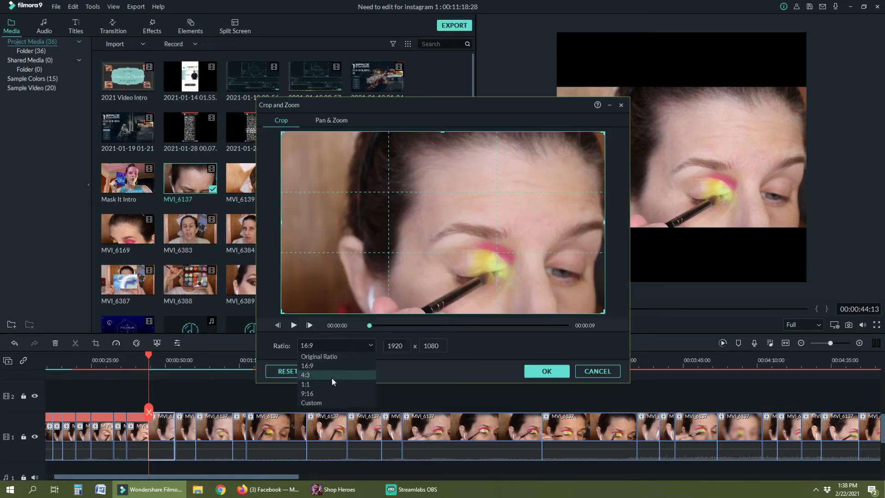
pyautogui.click(328, 386)
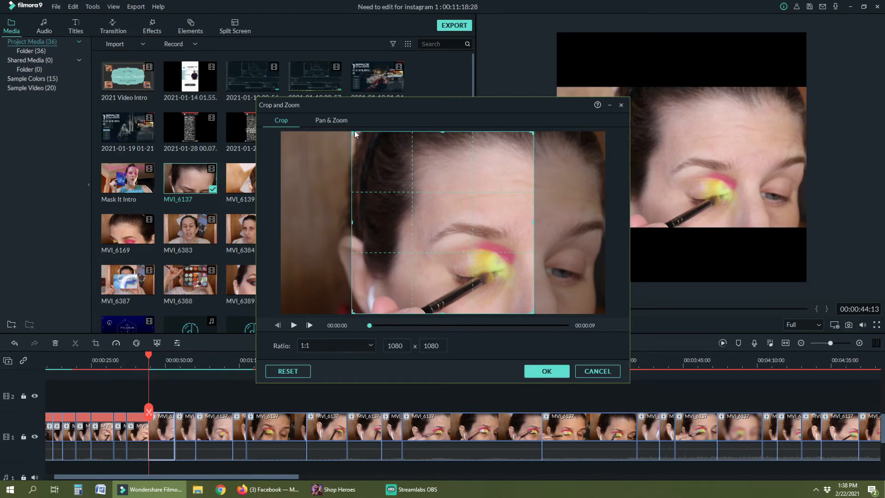
pyautogui.moveTo(355, 137); pyautogui.dragTo(407, 187)
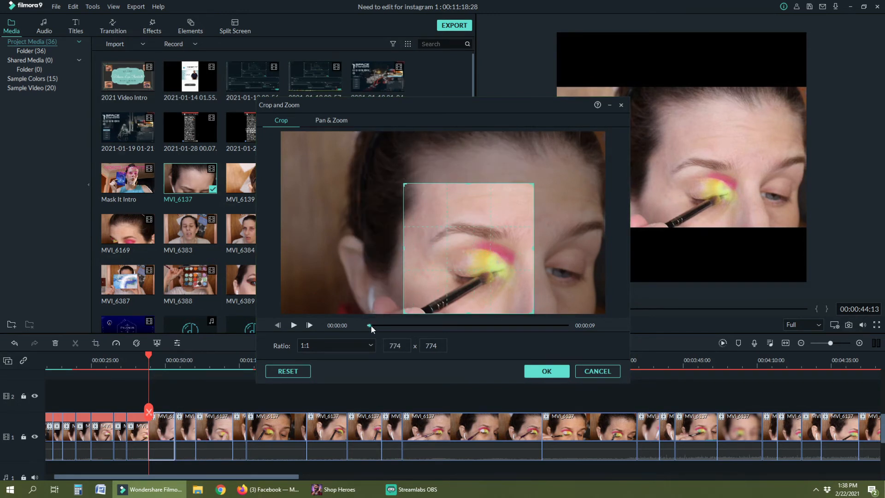
pyautogui.moveTo(369, 325); pyautogui.dragTo(580, 326)
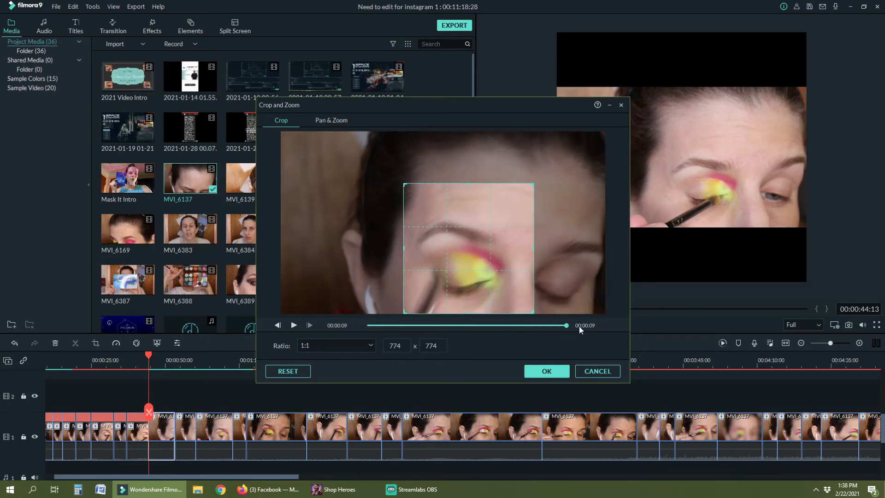
pyautogui.click(546, 371)
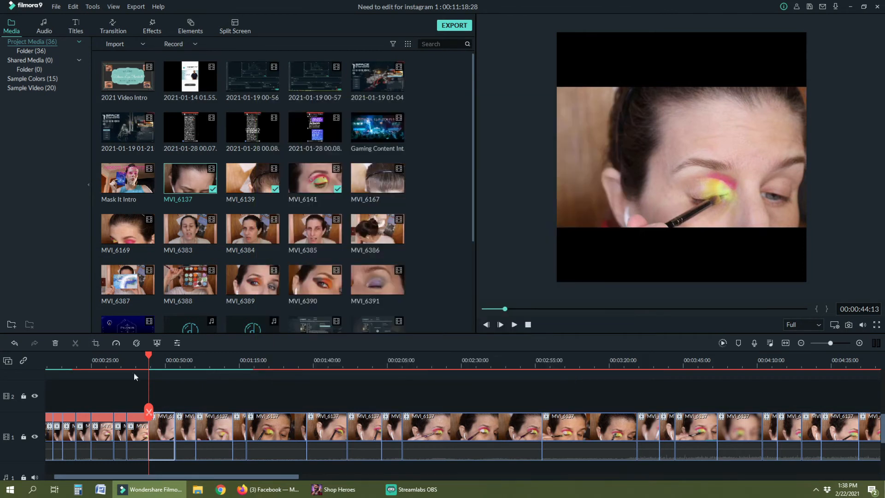
# Set the newly cropped clip's speed to 2x Fast and delete the gap it leaves before the next clip
pyautogui.click(117, 343)
pyautogui.moveTo(148, 378)
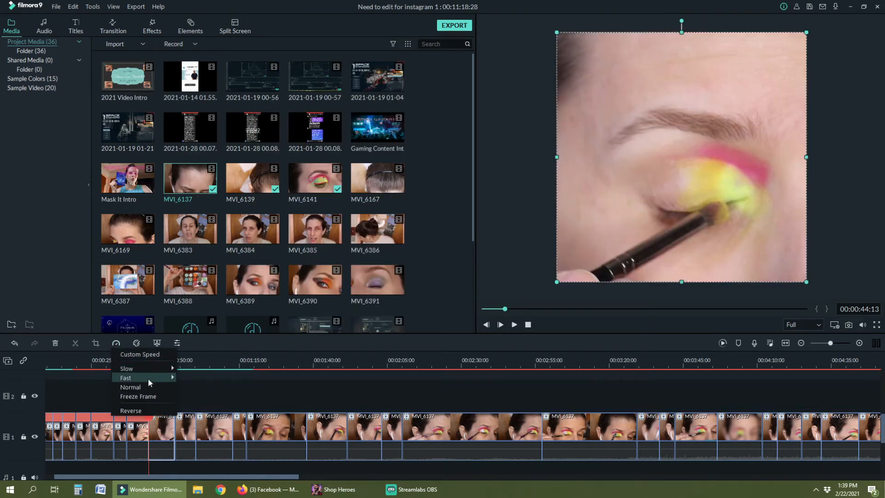
pyautogui.click(187, 379)
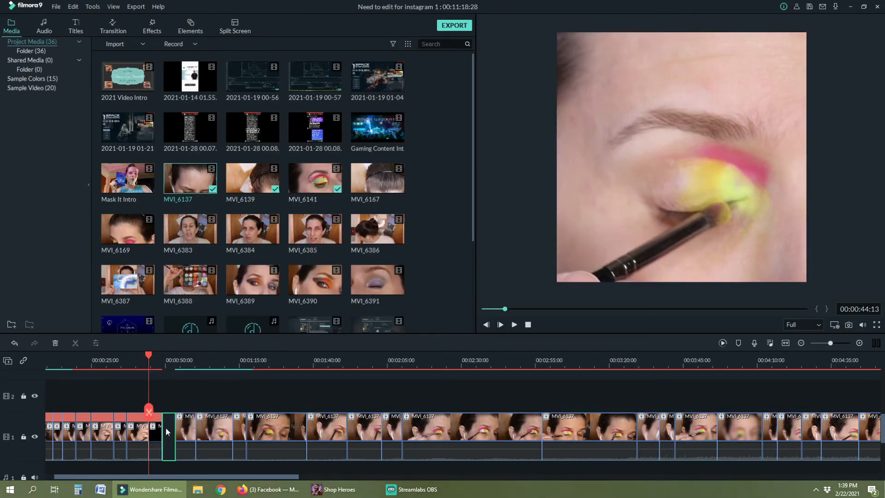
pyautogui.click(172, 431)
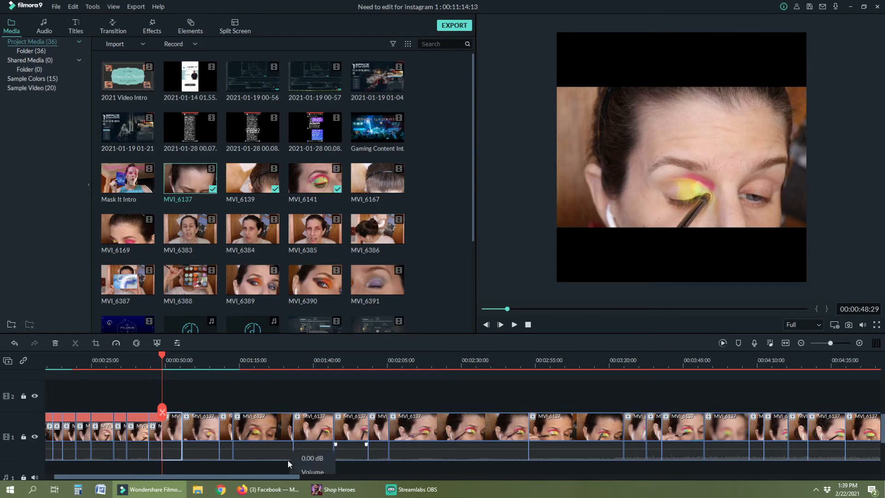
# Add the Title 41 preset to video track 2 at the very start of the timeline
pyautogui.moveTo(252, 480); pyautogui.dragTo(157, 488)
pyautogui.click(48, 360)
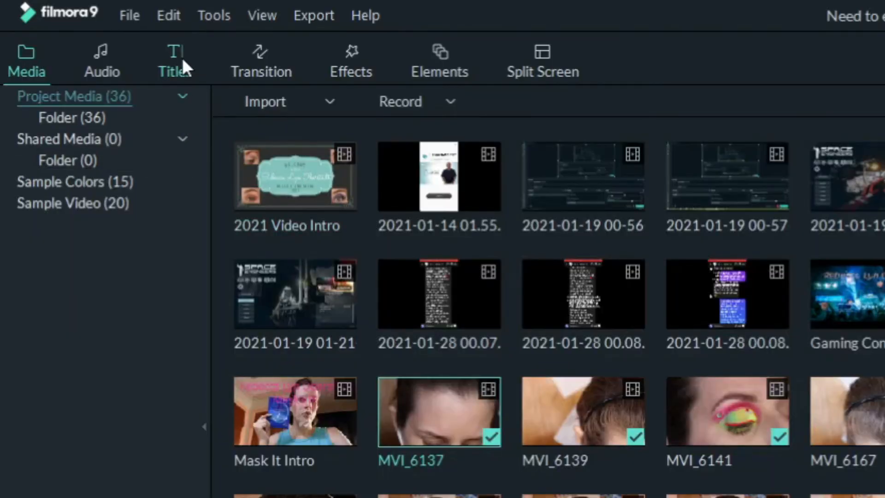
pyautogui.click(181, 58)
pyautogui.moveTo(423, 198)
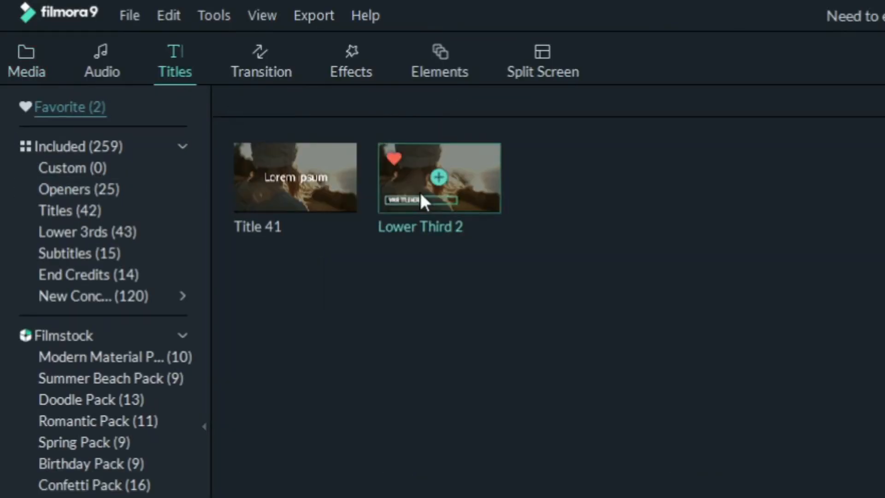
pyautogui.moveTo(281, 201)
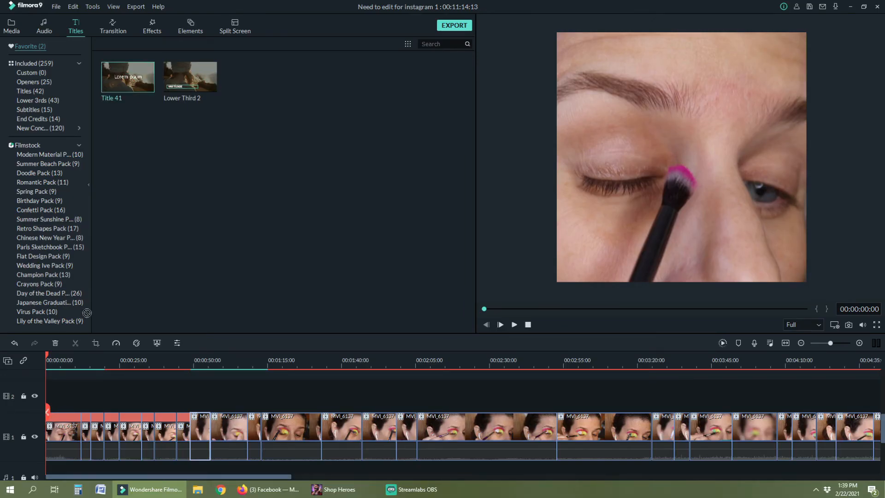
pyautogui.moveTo(69, 369); pyautogui.dragTo(51, 398)
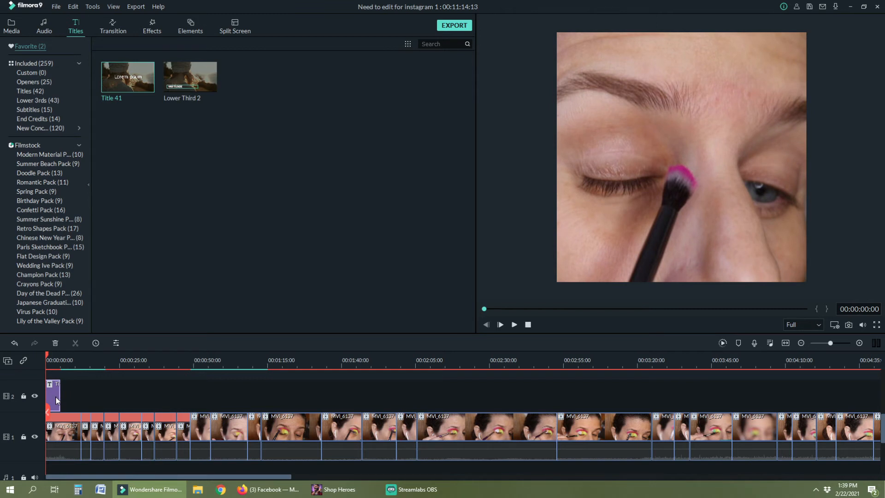
# Replace the title's text with "Juvia's Place", "The Sweet" and "Pinks Palette" on three separate lines
pyautogui.doubleClick(56, 400)
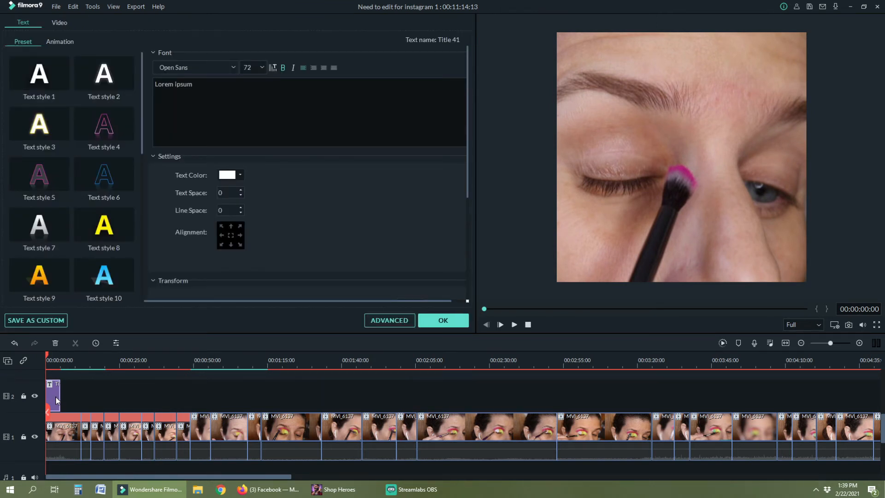
pyautogui.hotkey('ctrl', 'a')
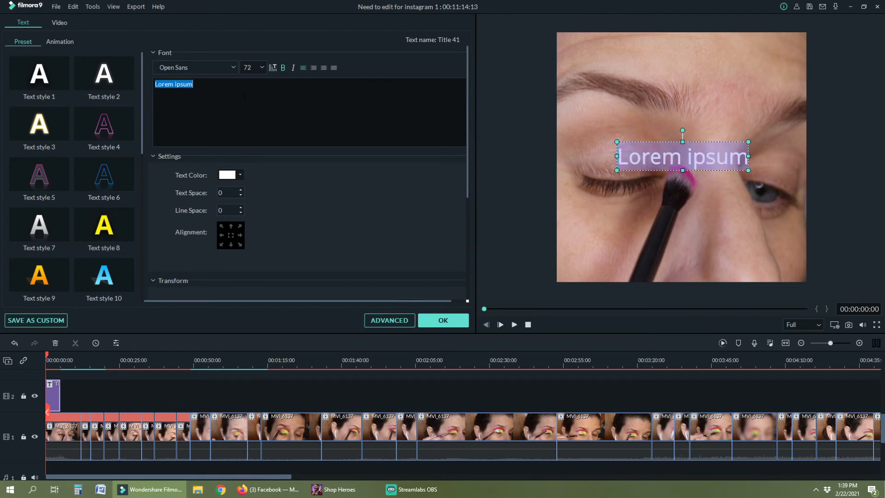
pyautogui.write("Juvia's P")
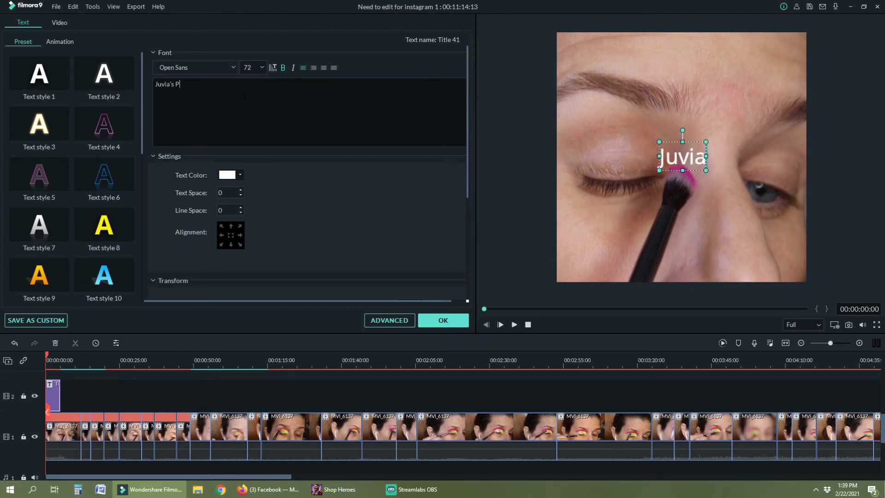
pyautogui.write('lace')
pyautogui.press('Return')
pyautogui.write('The Swe')
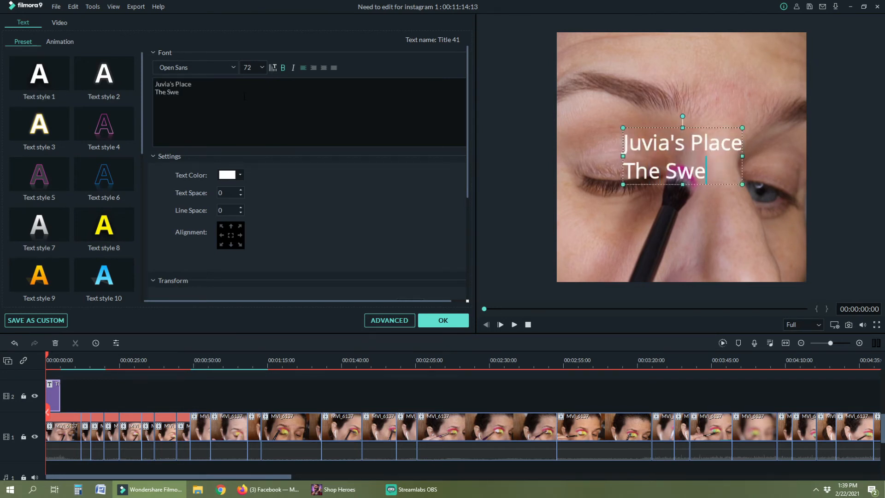
pyautogui.write('et Pinks Palett')
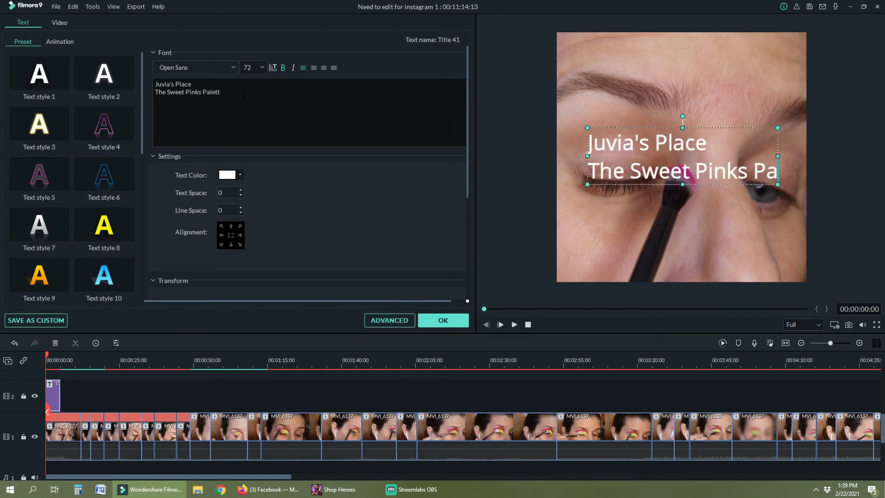
pyautogui.write('e')
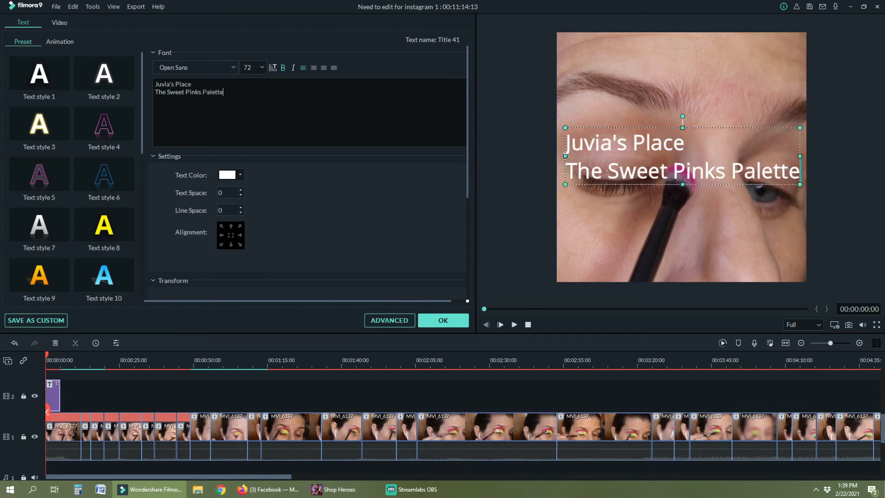
pyautogui.click(731, 171)
pyautogui.press('Return')
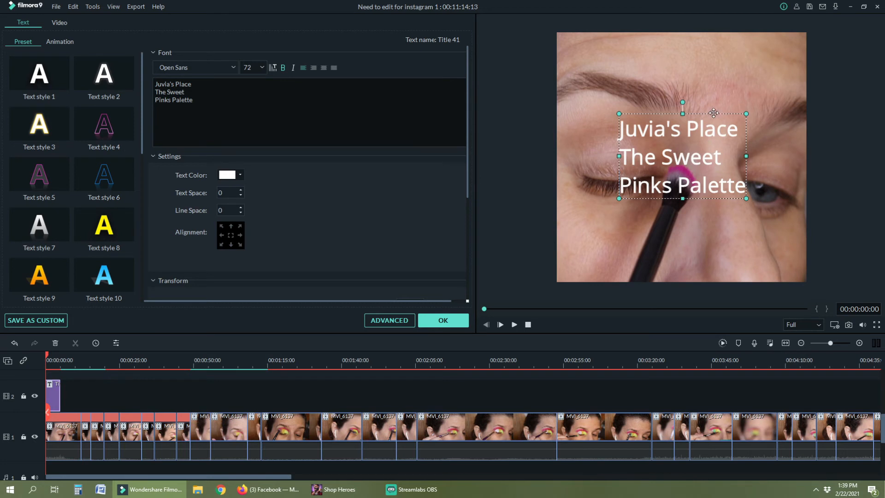
# Position the title in the upper-right corner of the video frame and play back the opening clips
pyautogui.moveTo(715, 116); pyautogui.dragTo(754, 35)
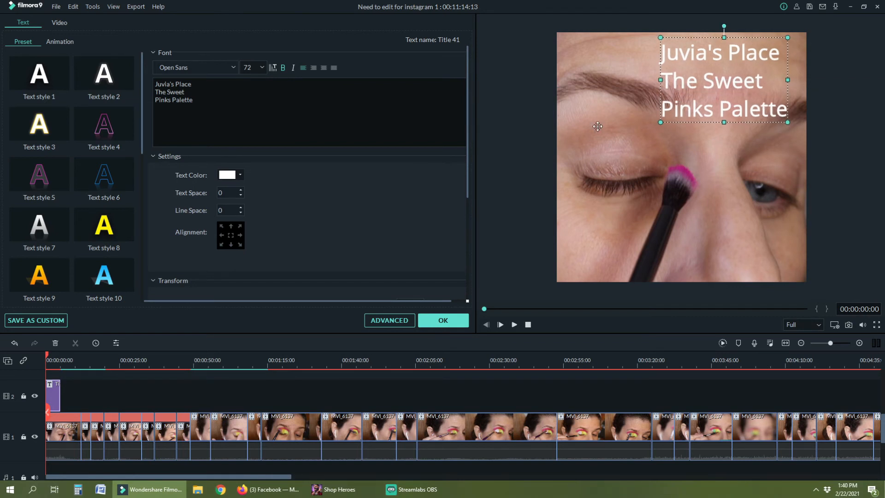
pyautogui.click(620, 69)
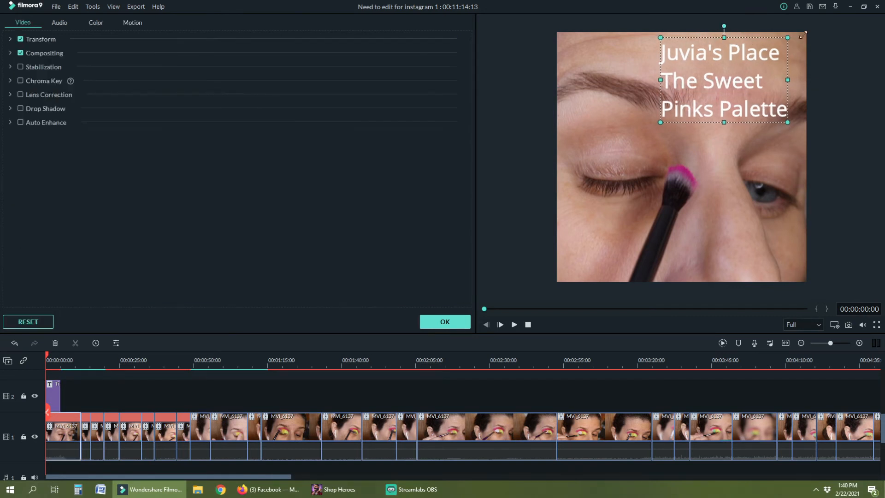
pyautogui.click(445, 321)
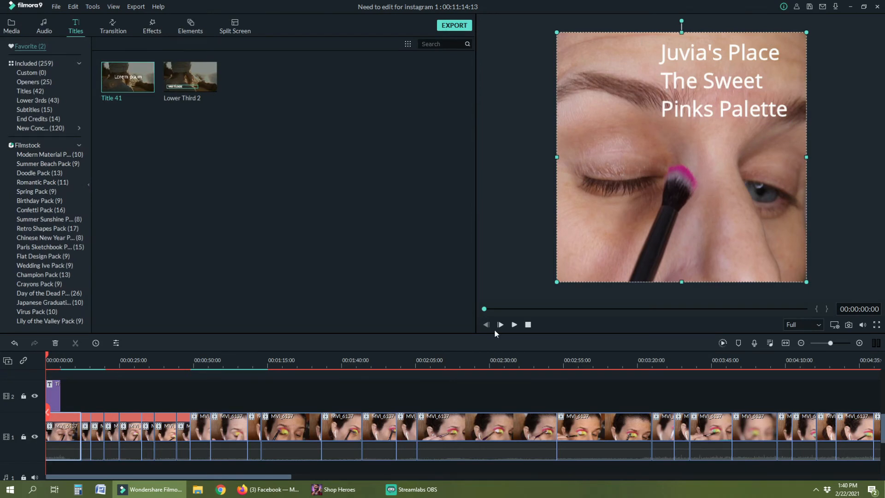
pyautogui.click(515, 325)
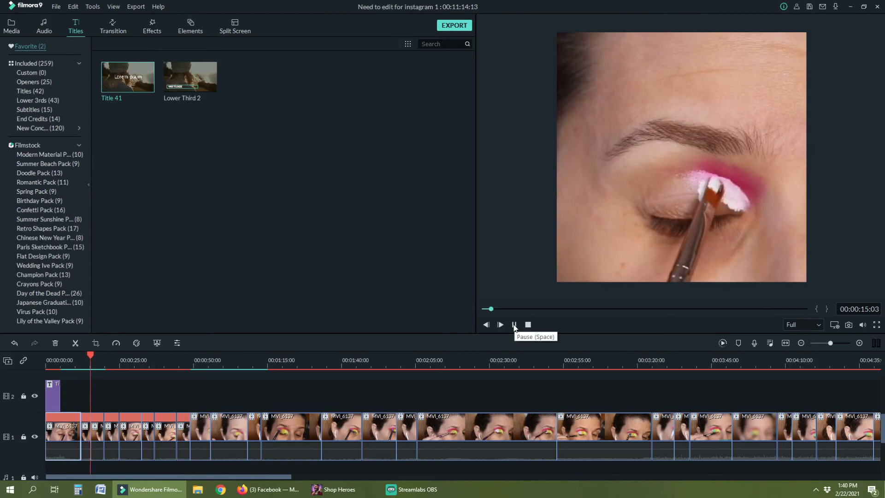
pyautogui.click(514, 325)
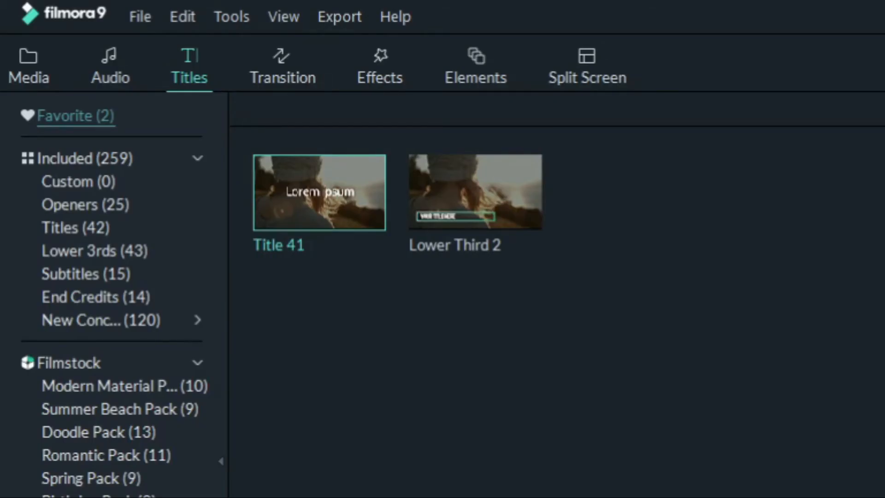
# Audition tracks from the My Music audio library, including Ella_s_Interlude, Entire and Electro_Dollars
pyautogui.click(120, 62)
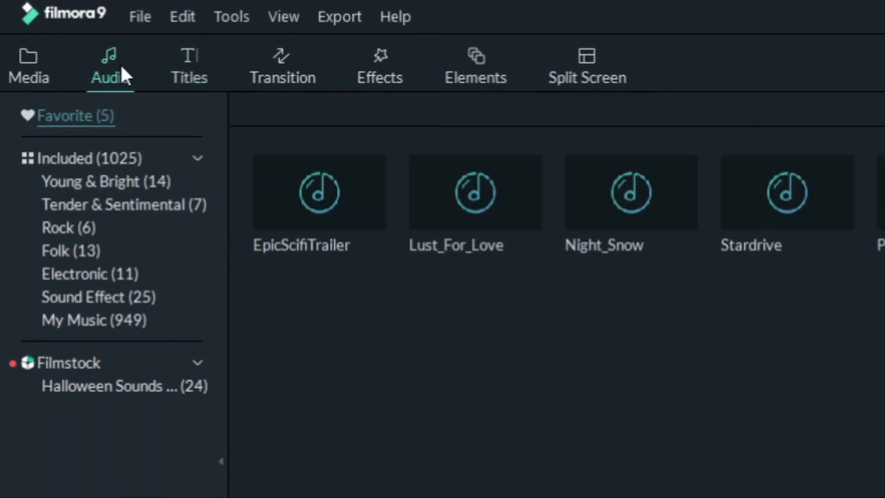
pyautogui.click(93, 319)
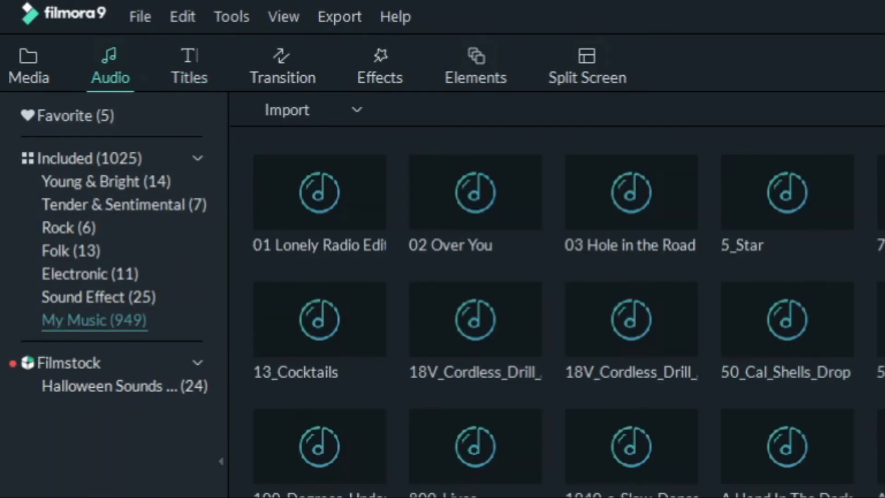
pyautogui.scroll(-20, 553, 323)
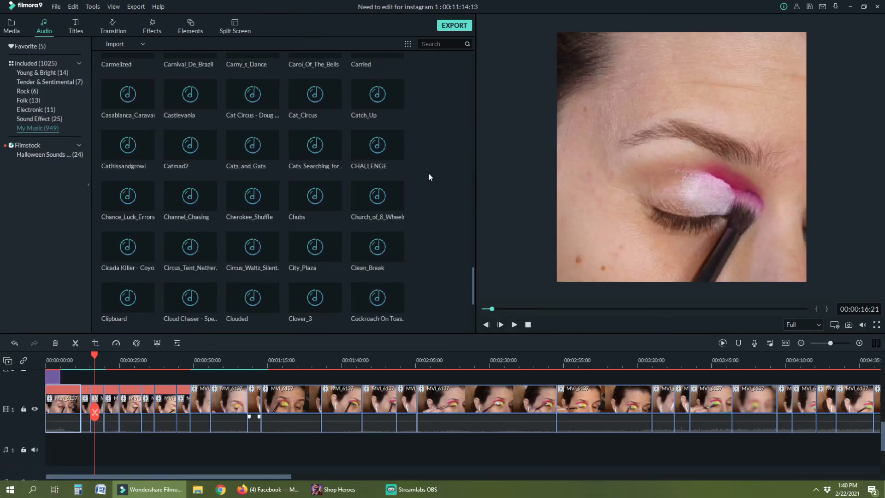
pyautogui.scroll(-15, 428, 177)
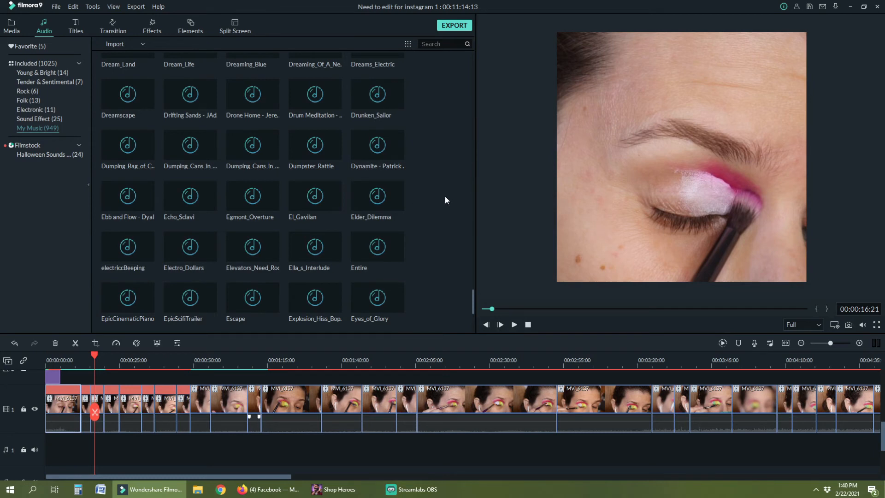
pyautogui.doubleClick(332, 257)
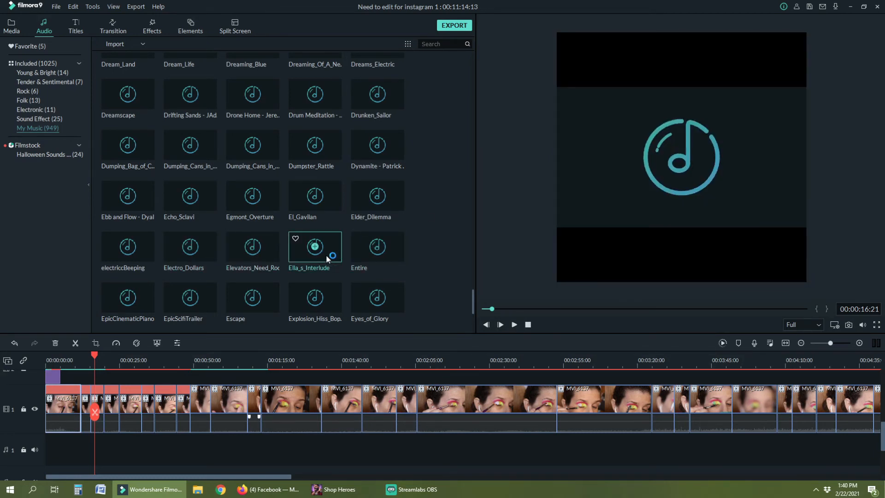
pyautogui.doubleClick(360, 259)
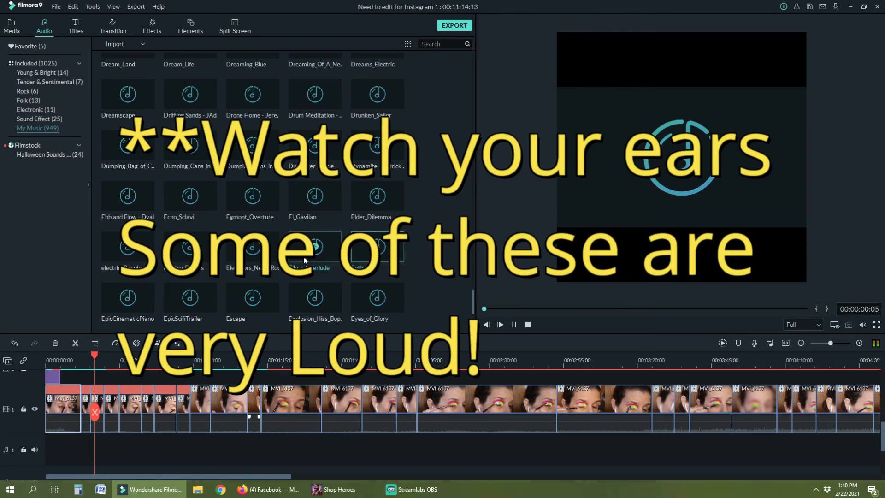
pyautogui.doubleClick(272, 262)
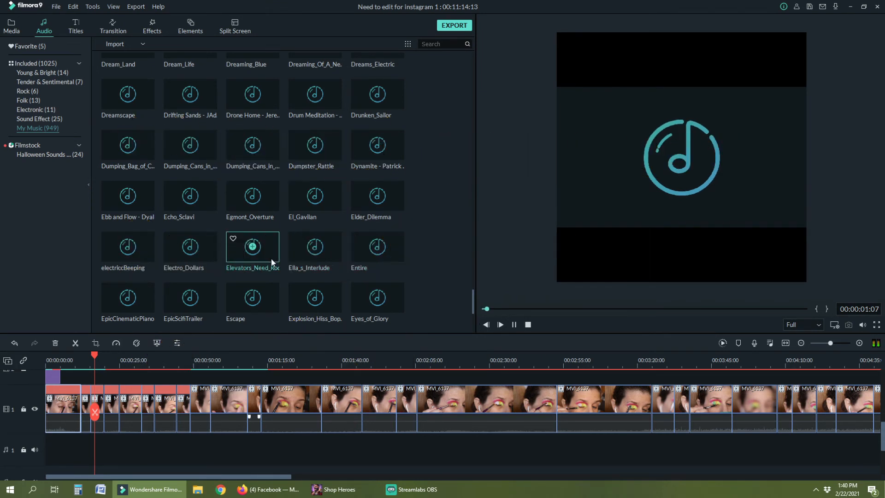
pyautogui.doubleClick(205, 255)
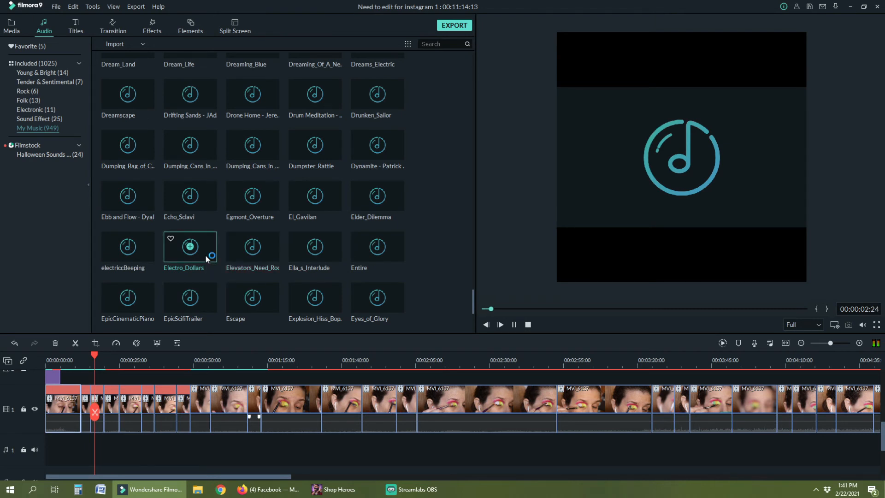
# Audition the tracks electriccBeeping, EpicCinematicPiano, EpicScifiTrailer and Escape as possible background music
pyautogui.click(146, 258)
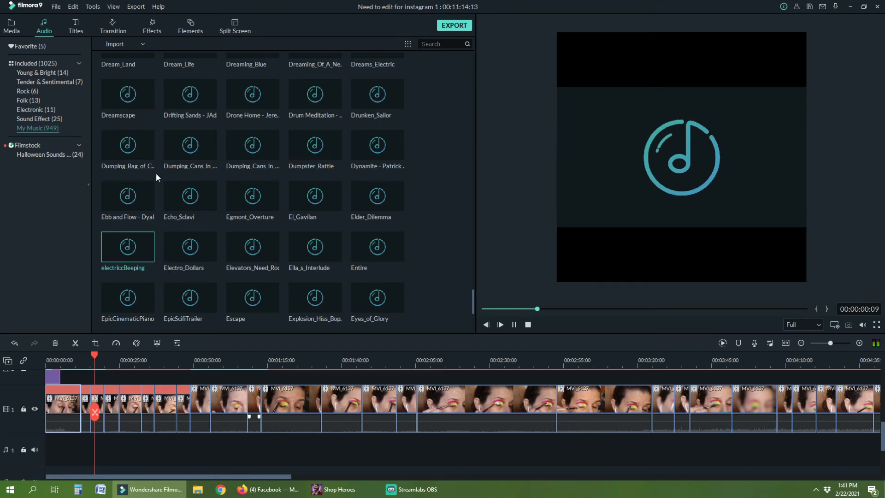
pyautogui.click(150, 301)
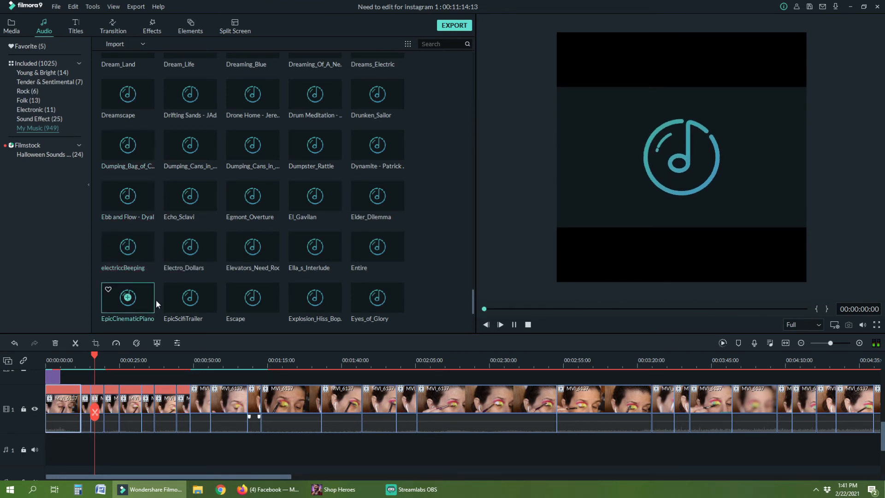
pyautogui.click(208, 307)
pyautogui.scroll(-3, 217, 270)
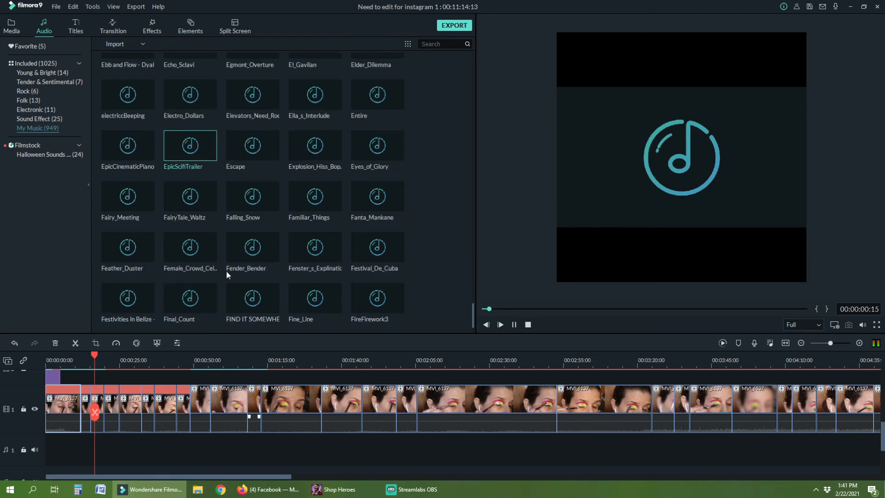
pyautogui.moveTo(270, 159)
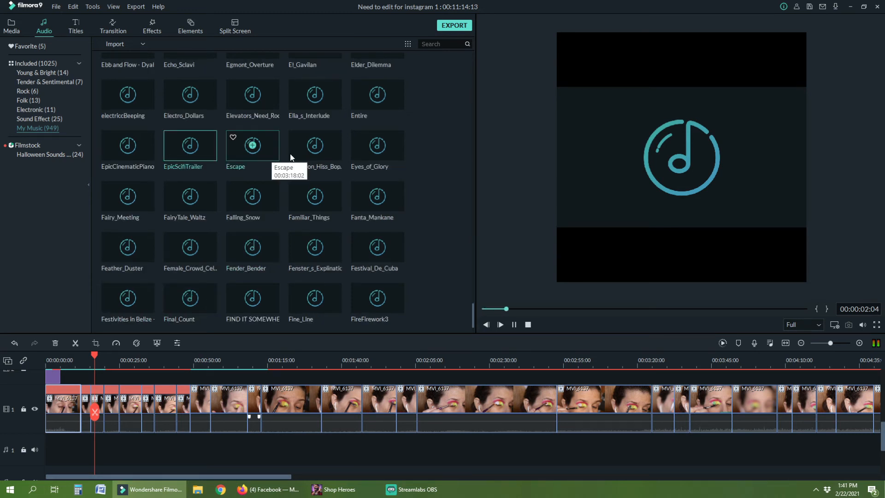
pyautogui.click(270, 154)
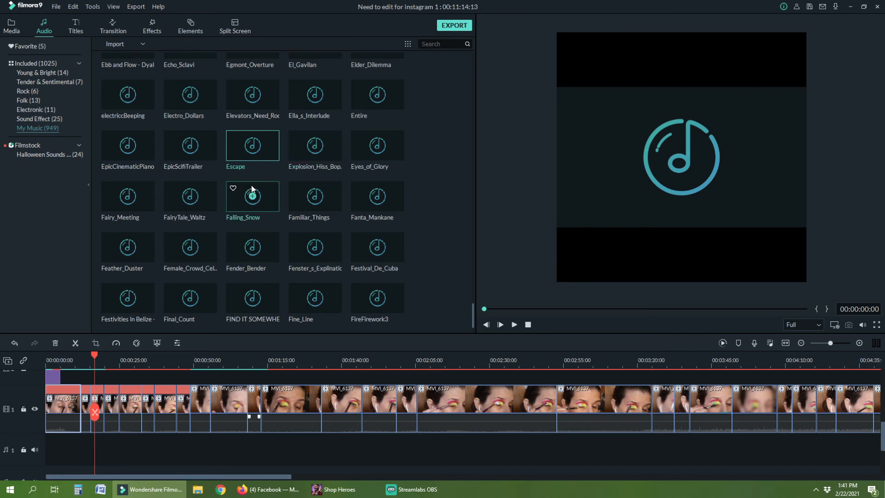
pyautogui.press('space')
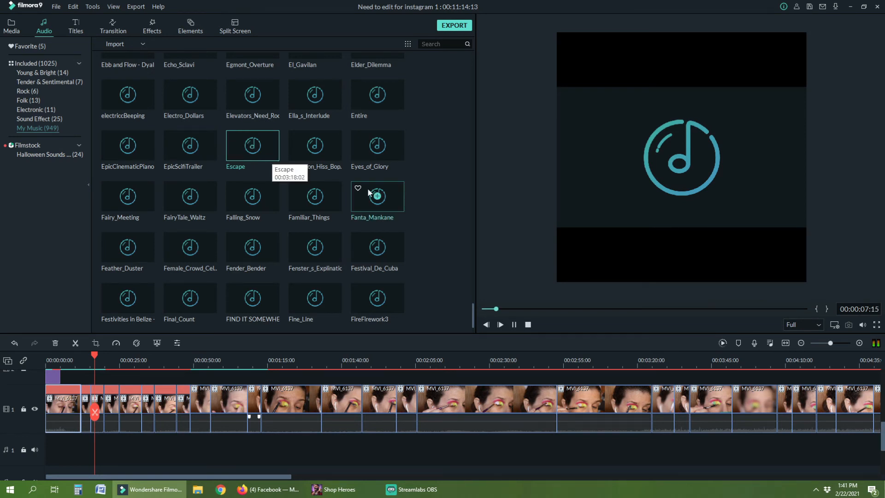
# Audition Eyes_of_Glory, Fanta_Mankane and Familiar_Things, and add Familiar_Things to audio track 1 at the very start of the timeline
pyautogui.click(335, 158)
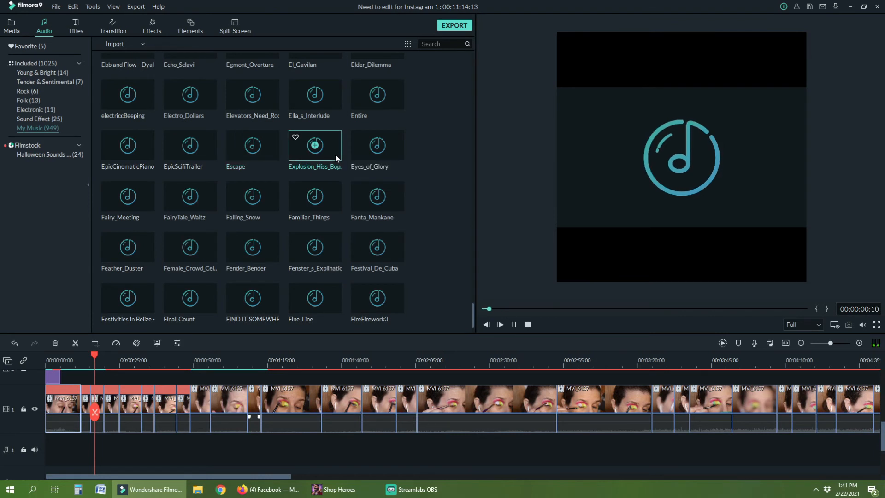
pyautogui.click(397, 150)
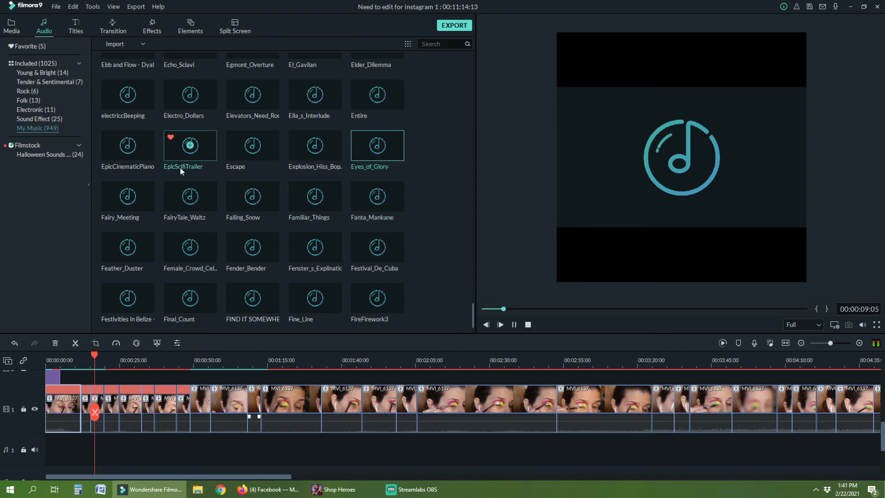
pyautogui.click(394, 206)
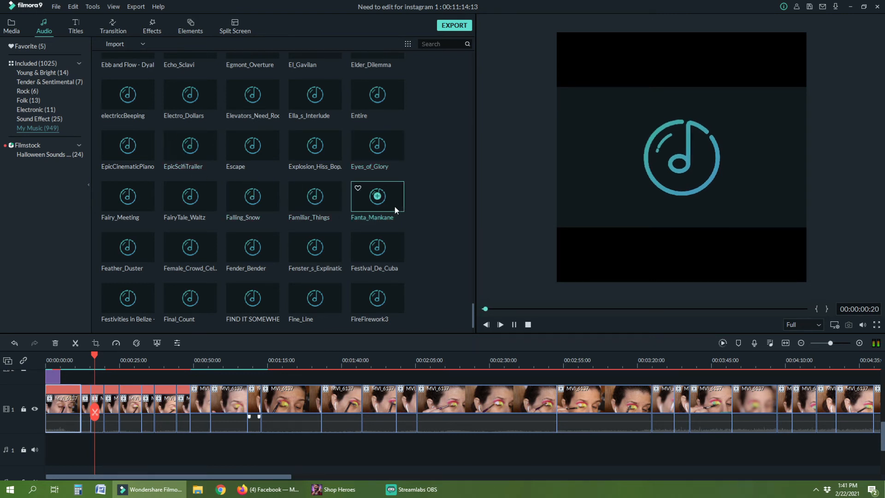
pyautogui.click(329, 205)
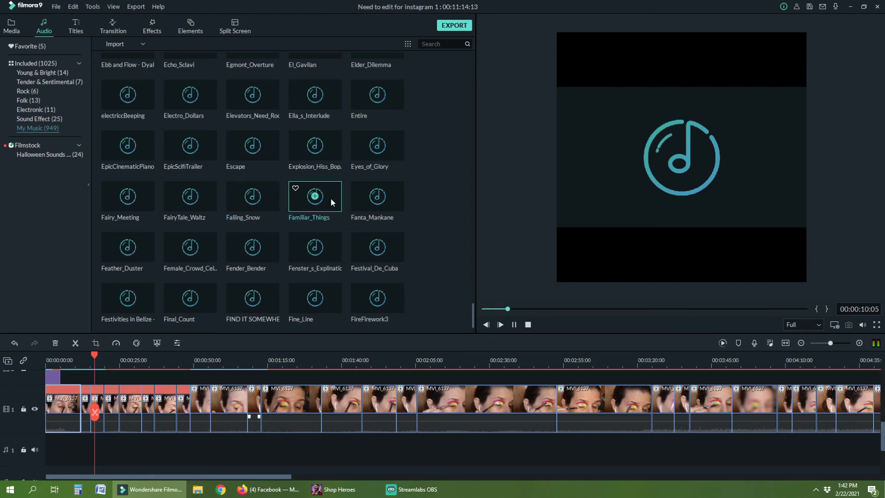
pyautogui.moveTo(336, 193); pyautogui.dragTo(47, 452)
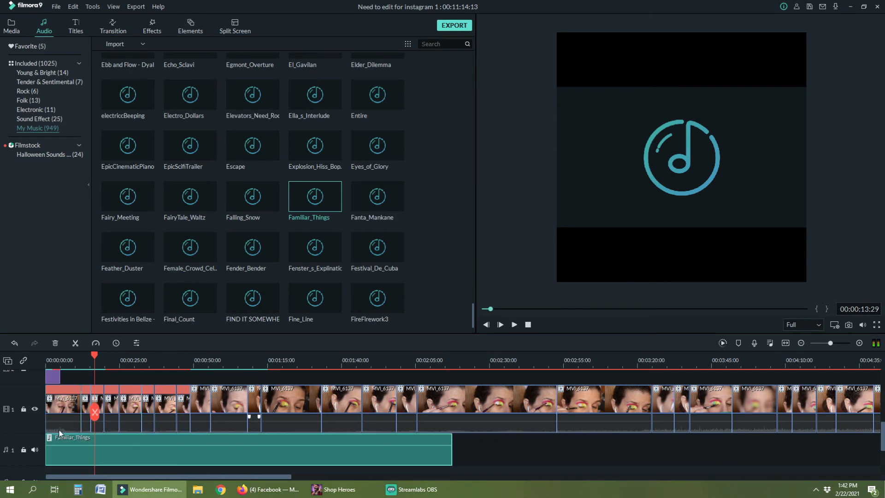
# Split the Familiar_Things music at about 00:02:11, where its waveform fades out, and delete the leftover tail
pyautogui.click(69, 360)
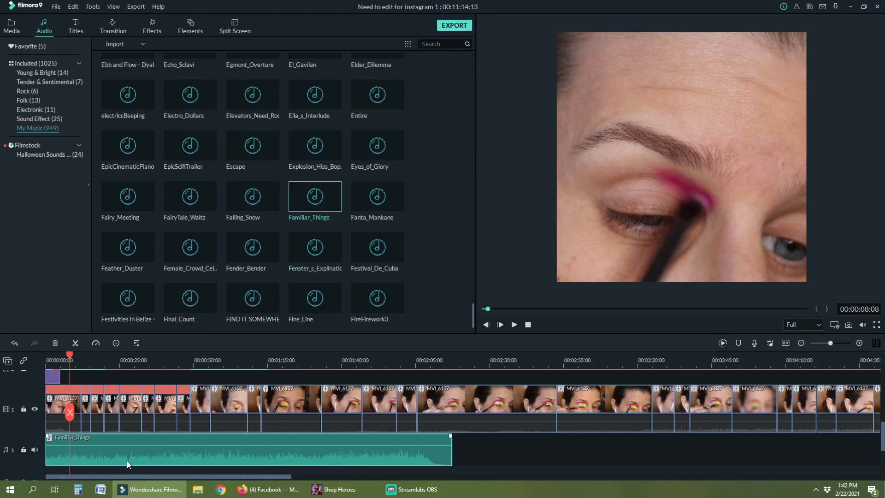
pyautogui.click(435, 360)
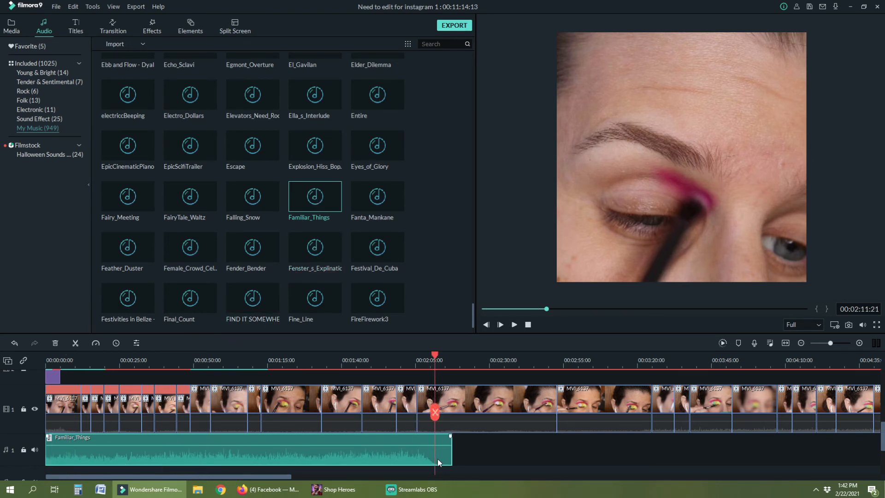
pyautogui.moveTo(436, 358); pyautogui.dragTo(430, 357)
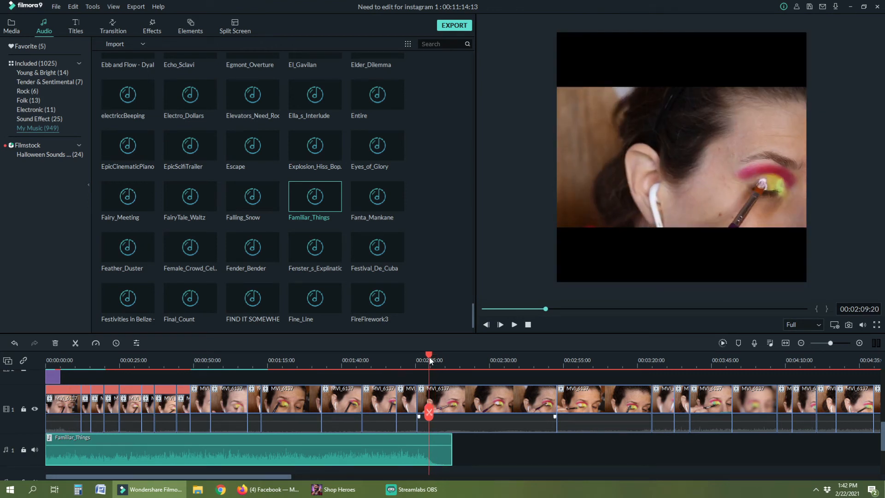
pyautogui.press('space')
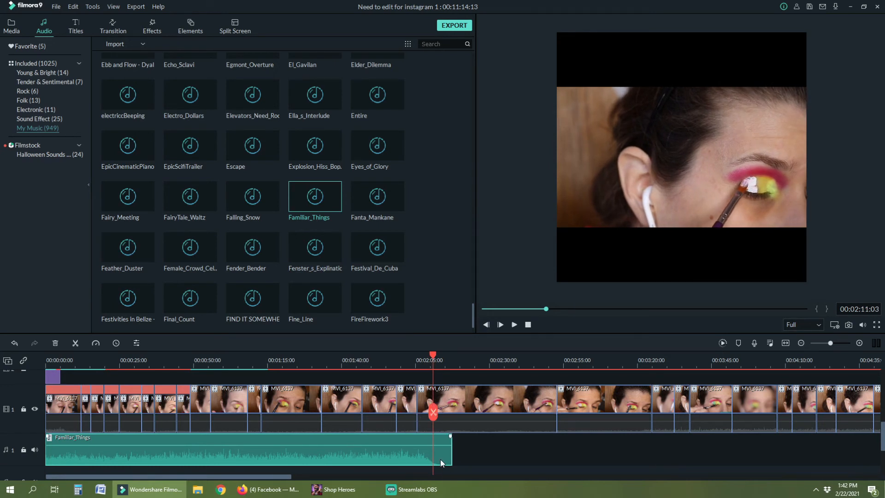
pyautogui.click(433, 412)
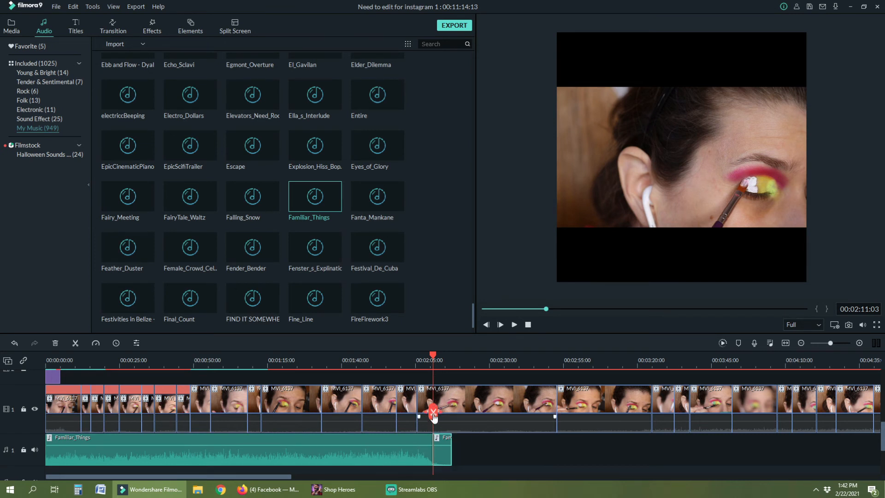
pyautogui.press('Delete')
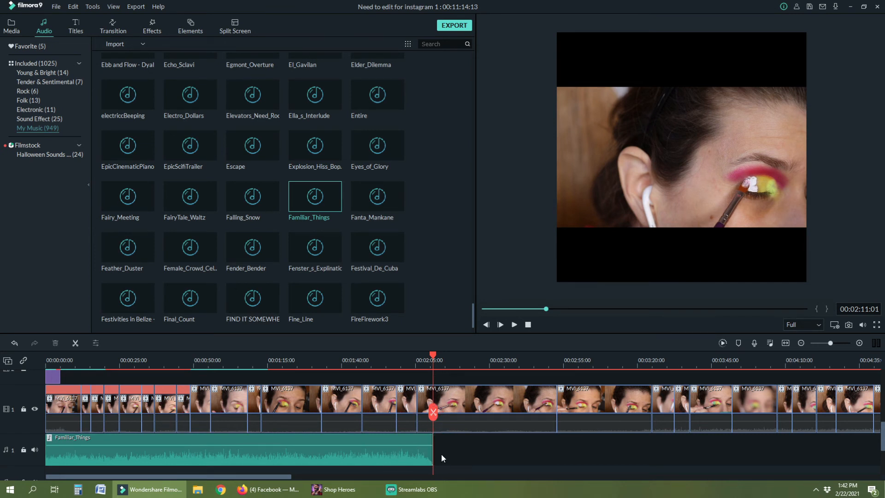
# Raise the system volume and play back the video with its music from about 00:00:28
pyautogui.click(132, 363)
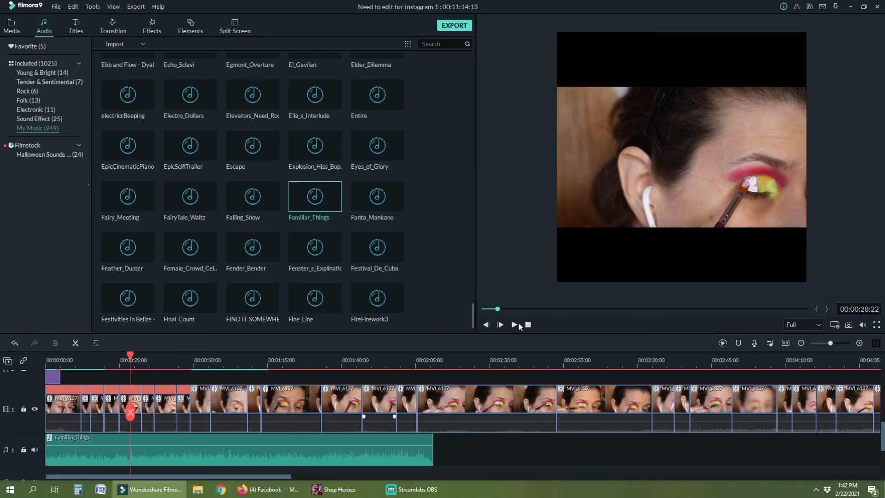
pyautogui.press('XF86AudioRaiseVolume')
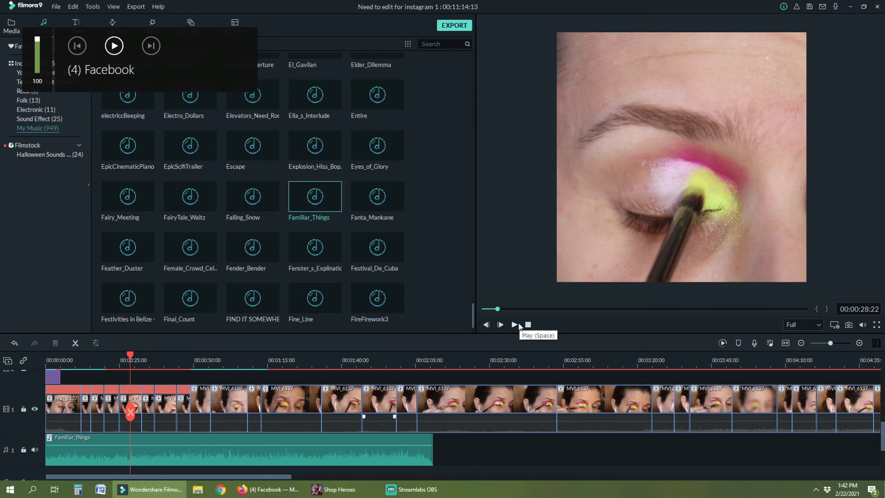
pyautogui.click(515, 325)
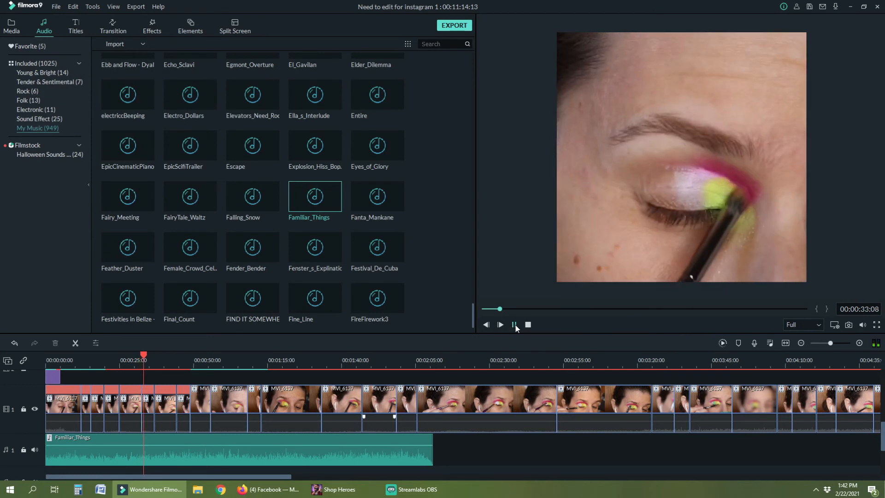
pyautogui.click(515, 325)
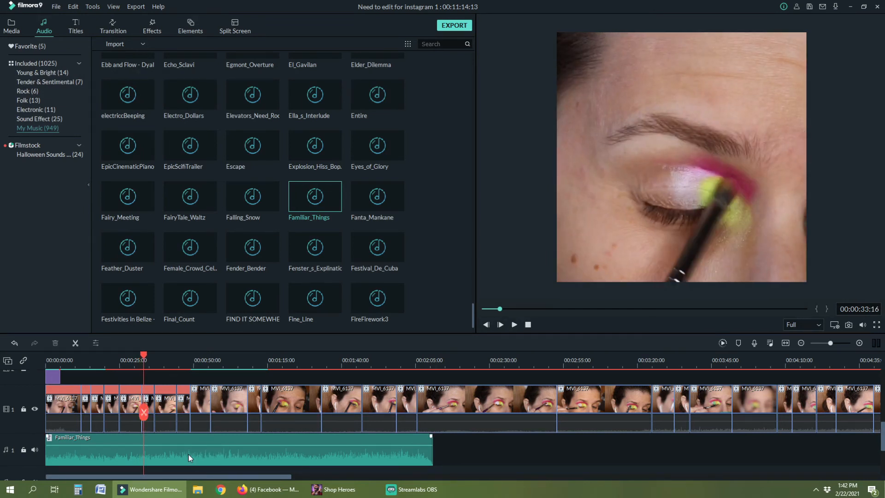
# Audition Final_Count and Firefly, and place Firefly on audio track 1 directly against the end of Familiar_Things
pyautogui.moveTo(289, 476); pyautogui.dragTo(359, 480)
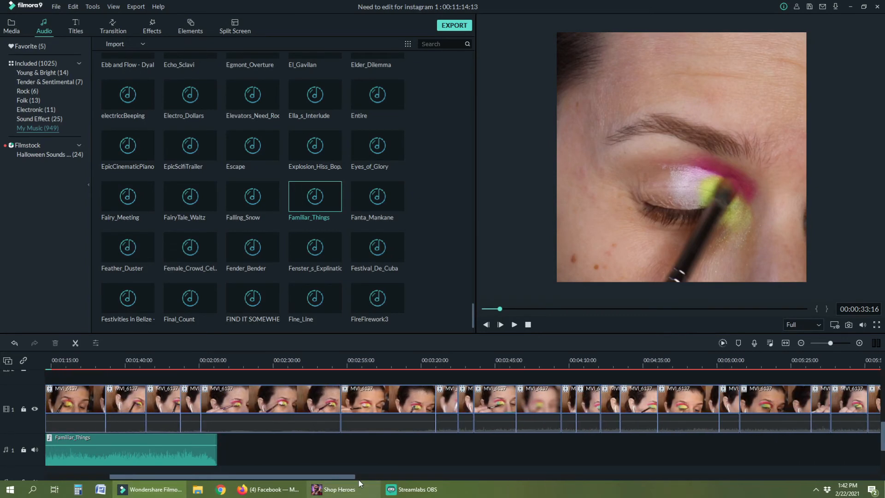
pyautogui.scroll(-1, 367, 292)
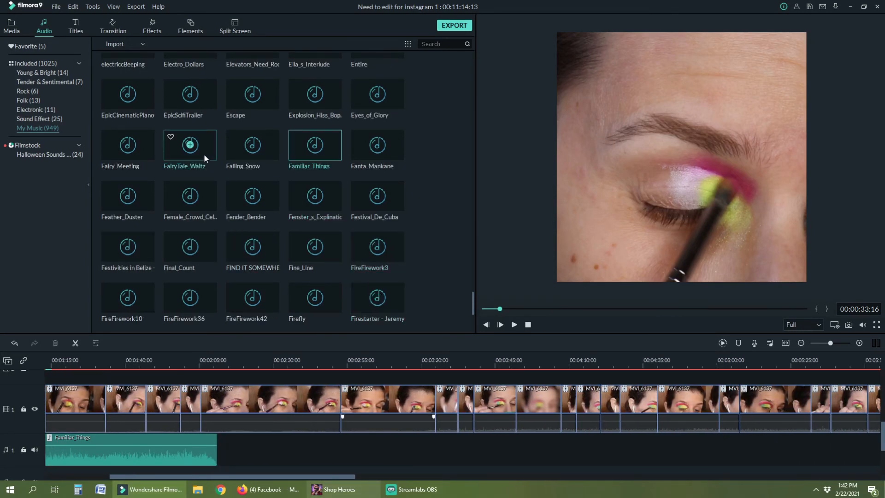
pyautogui.click(205, 237)
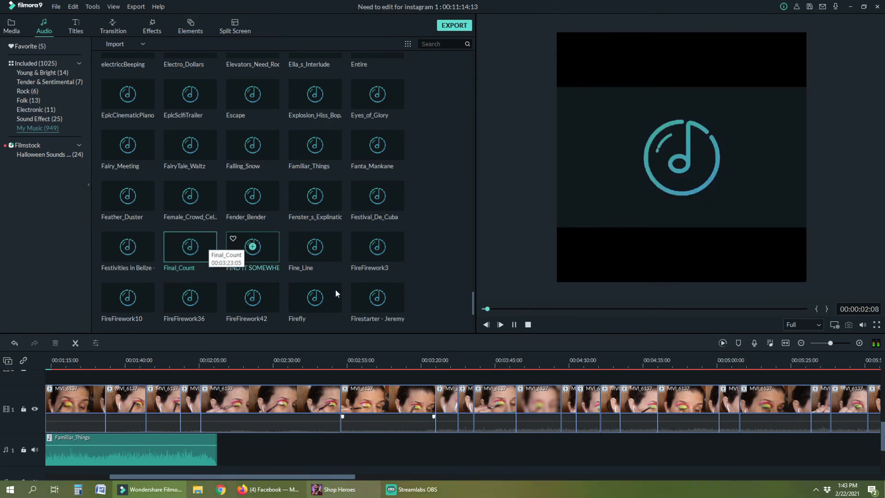
pyautogui.click(333, 301)
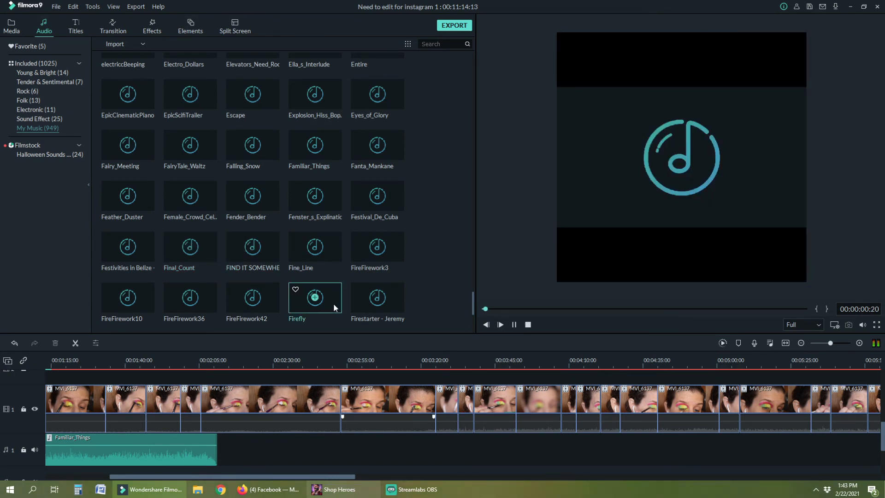
pyautogui.moveTo(328, 302); pyautogui.dragTo(251, 448)
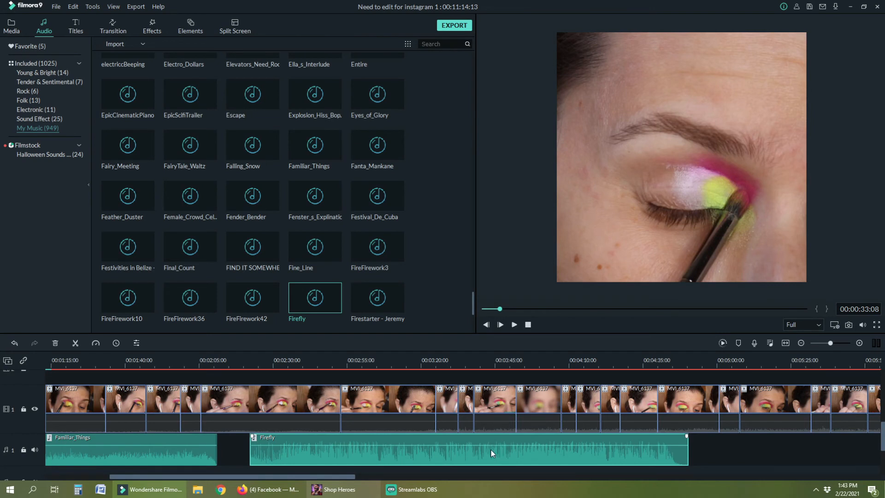
pyautogui.click(269, 360)
pyautogui.moveTo(343, 456); pyautogui.dragTo(308, 454)
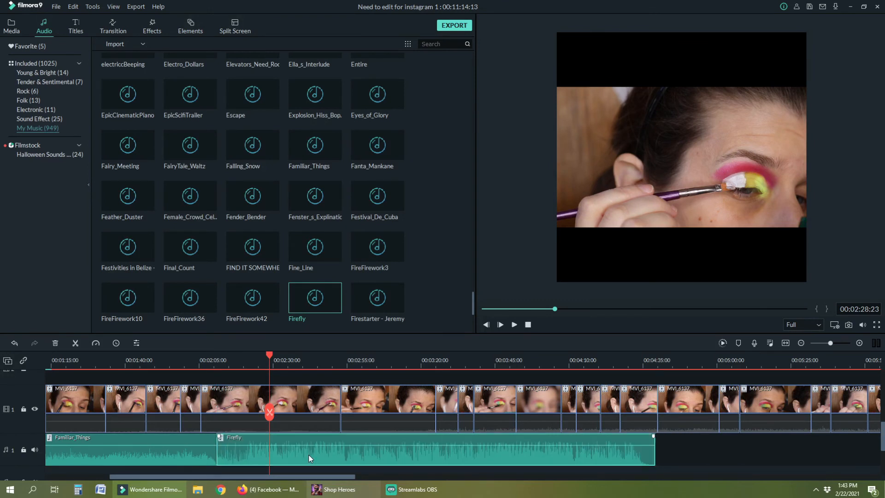
# Play back the music change from Familiar_Things to Firefly, starting at about 00:02:03
pyautogui.click(195, 359)
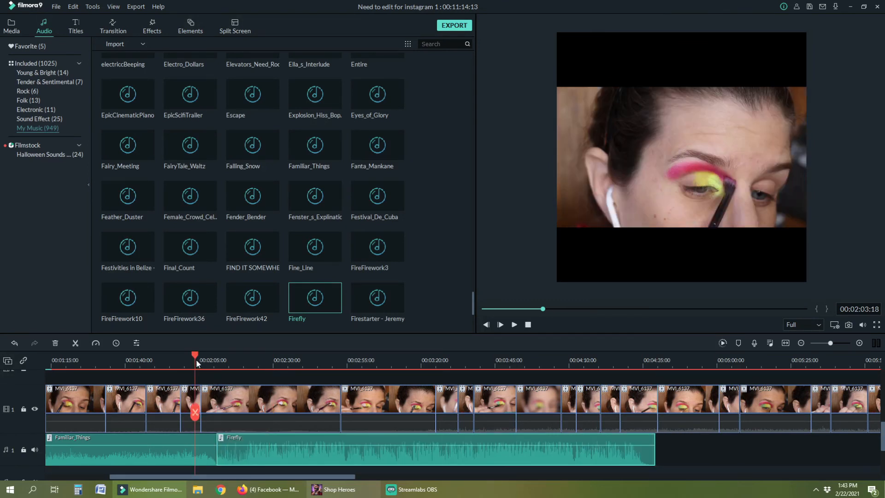
pyautogui.press('space')
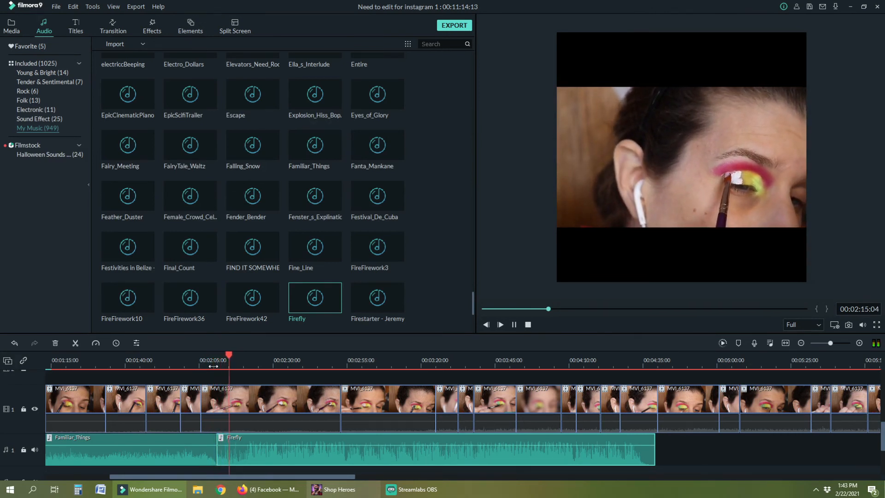
pyautogui.press('space')
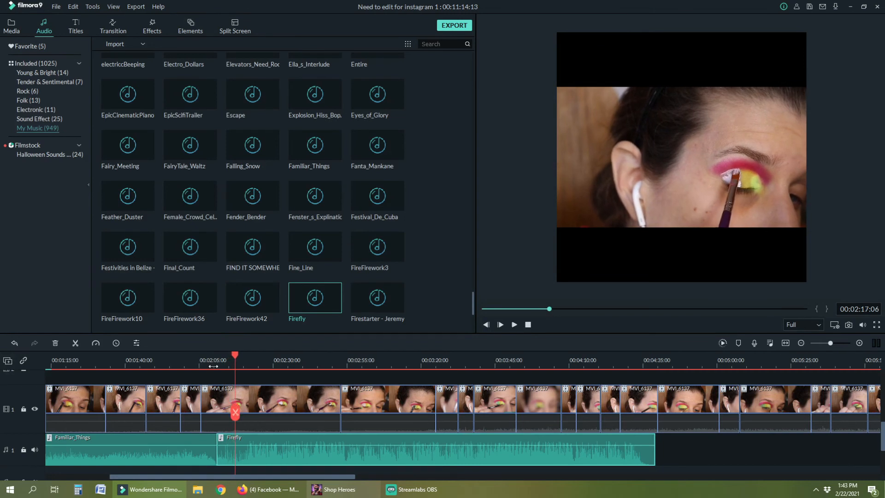
# Set the volume of the Firefly music clip to -6 dB
pyautogui.doubleClick(284, 460)
pyautogui.click(51, 198)
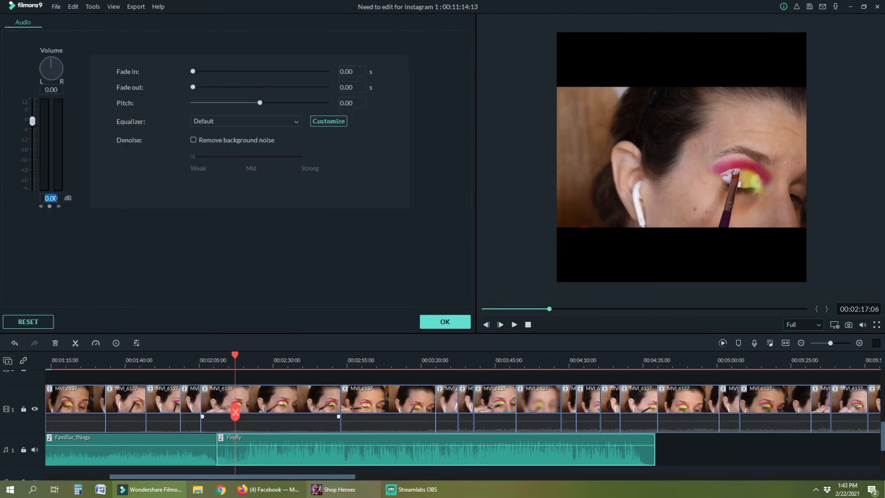
pyautogui.write('-6')
pyautogui.press('Return')
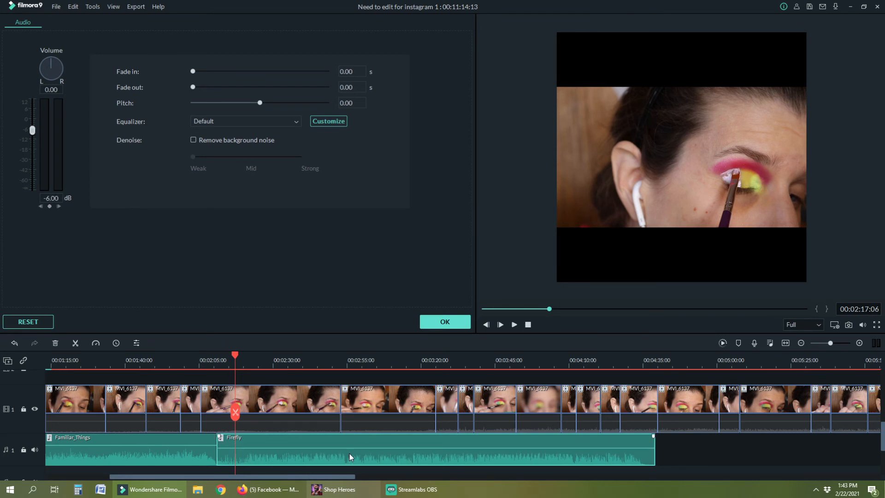
pyautogui.click(439, 323)
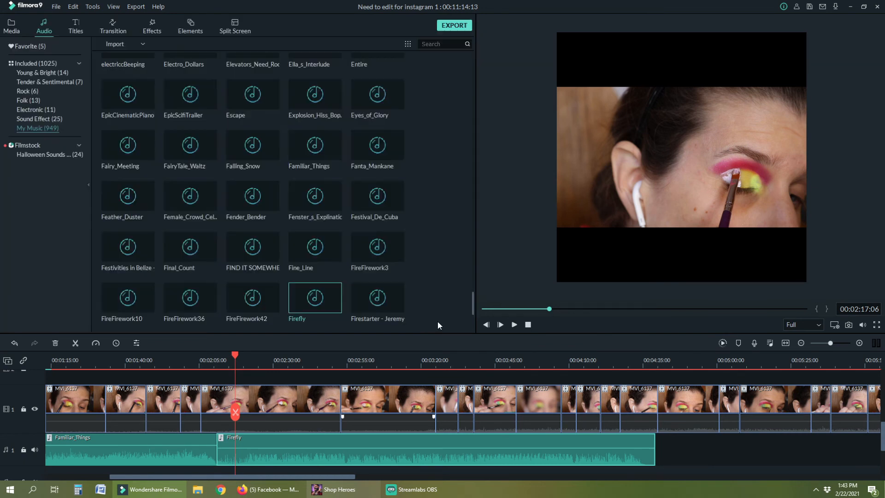
# Play back the transition from Familiar_Things into Firefly again, and delete Firefly from audio track 1
pyautogui.press('space')
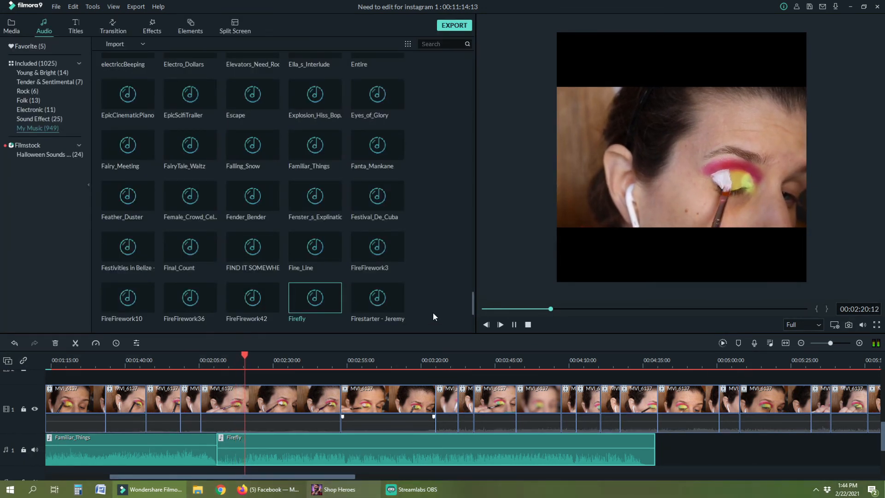
pyautogui.press('space')
pyautogui.click(201, 360)
pyautogui.press('space')
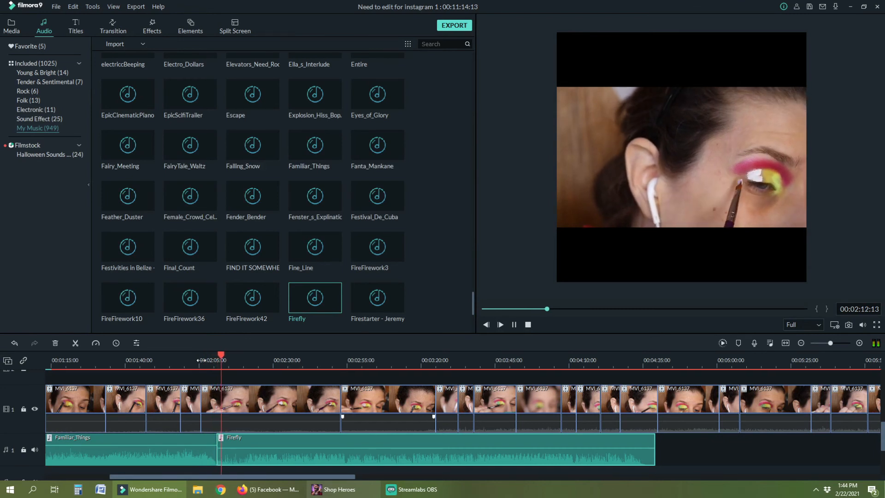
pyautogui.press('space')
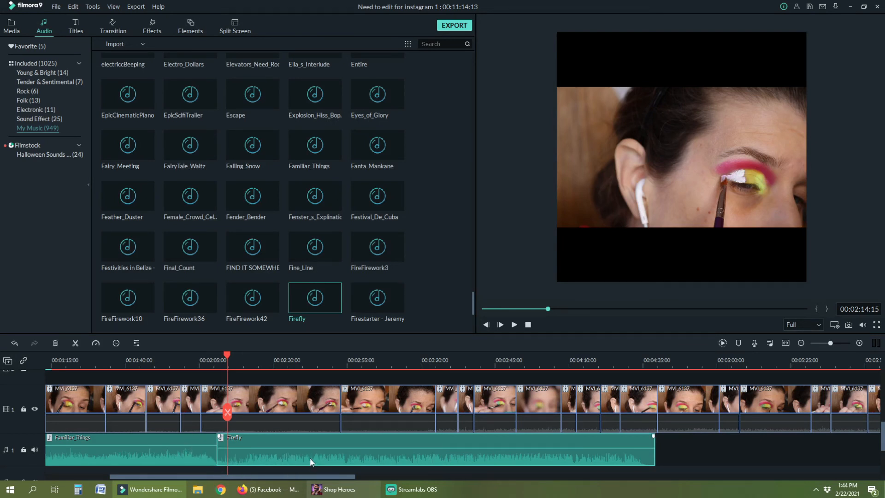
pyautogui.press('Delete')
# Set the volume of the Familiar_Things music clip to -3 dB and play back the video from 00:00:45
pyautogui.moveTo(308, 477); pyautogui.dragTo(153, 481)
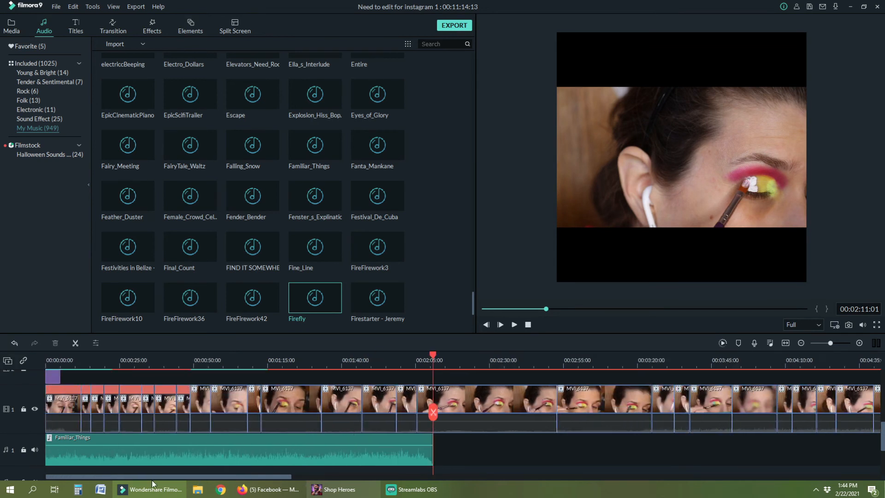
pyautogui.click(178, 358)
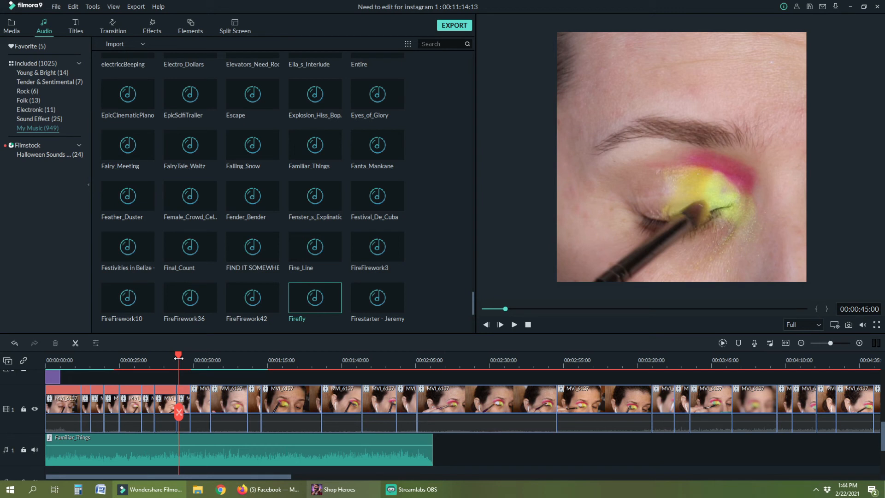
pyautogui.doubleClick(227, 459)
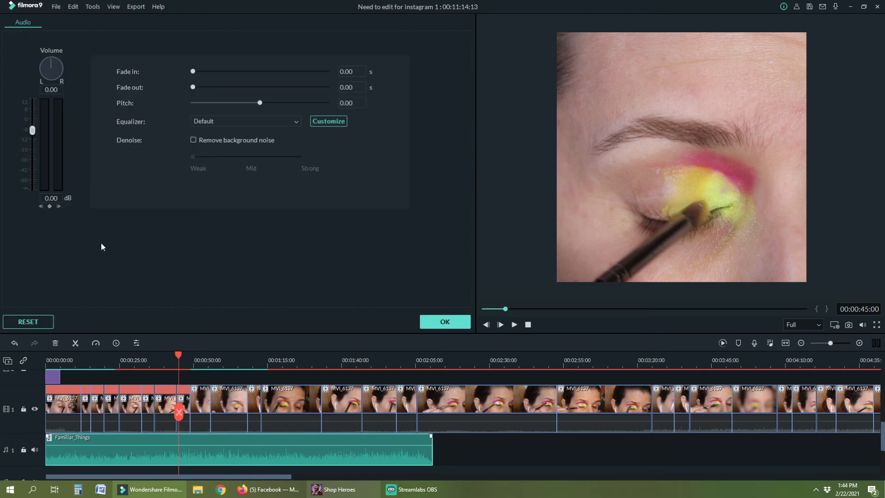
pyautogui.write('-3')
pyautogui.press('Return')
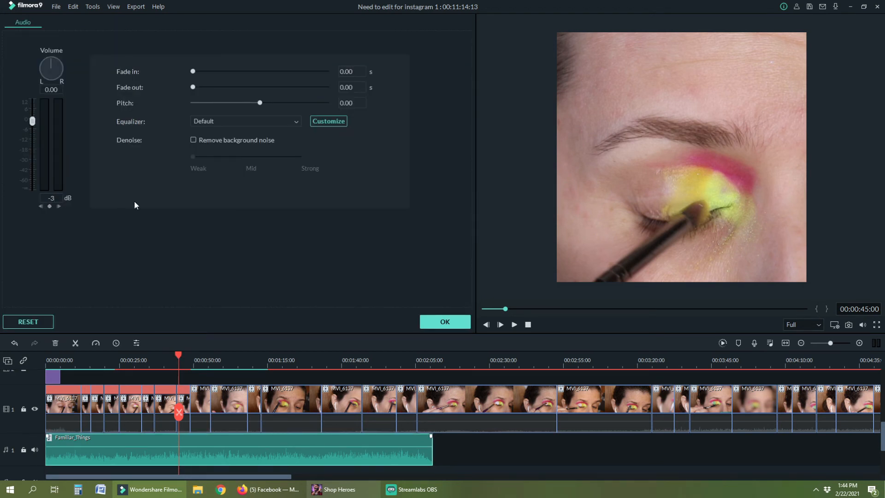
pyautogui.click(434, 321)
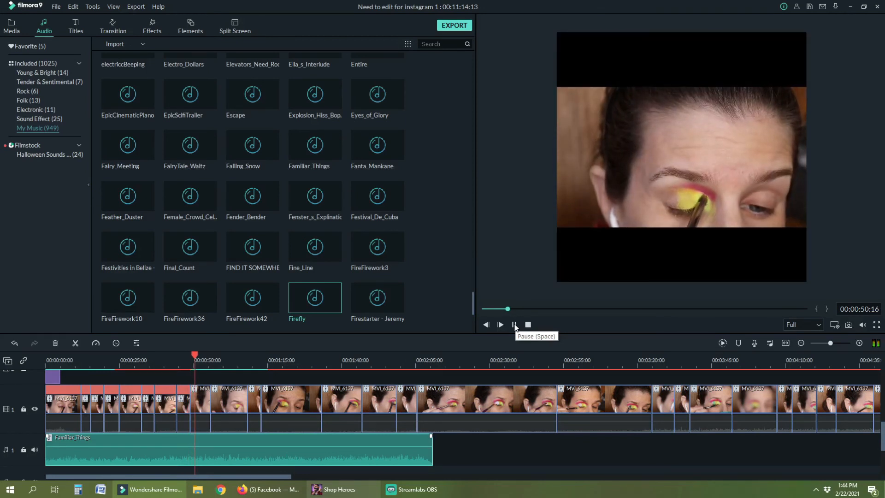
pyautogui.click(515, 325)
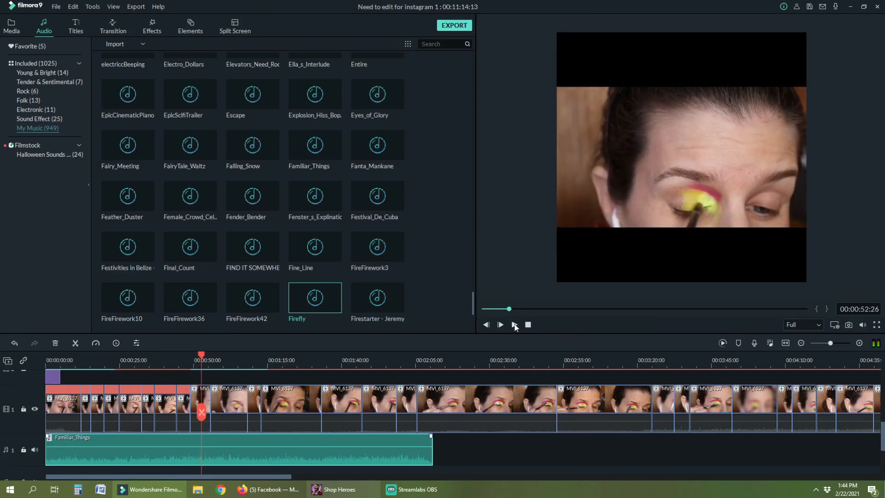
# Double the speed of the MVI_6137 clip starting at about 00:00:56 and close the gap behind it
pyautogui.click(233, 396)
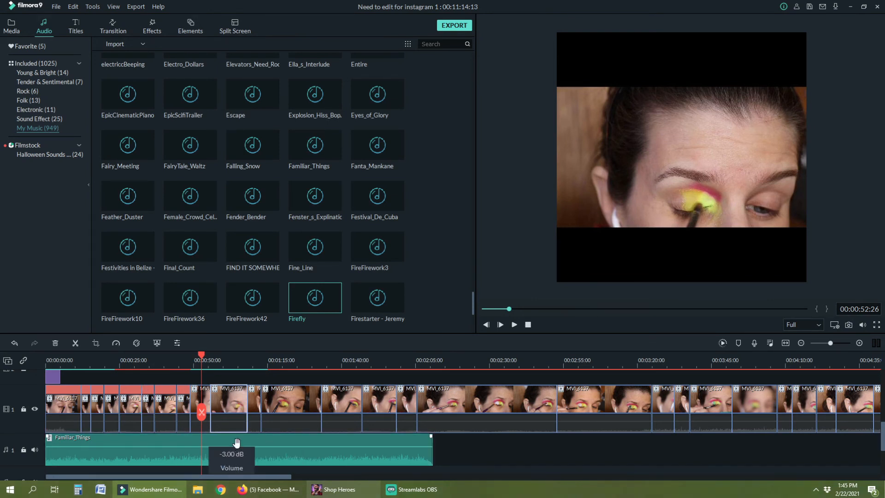
pyautogui.click(116, 343)
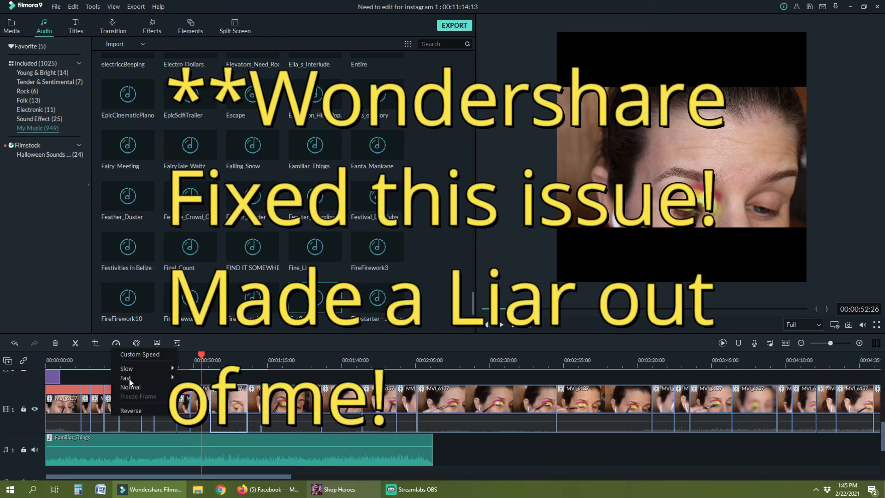
pyautogui.click(190, 382)
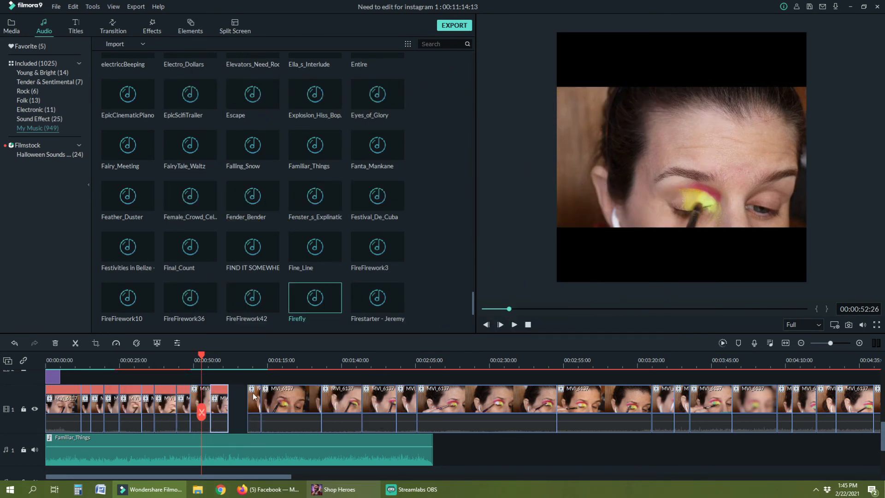
pyautogui.click(238, 409)
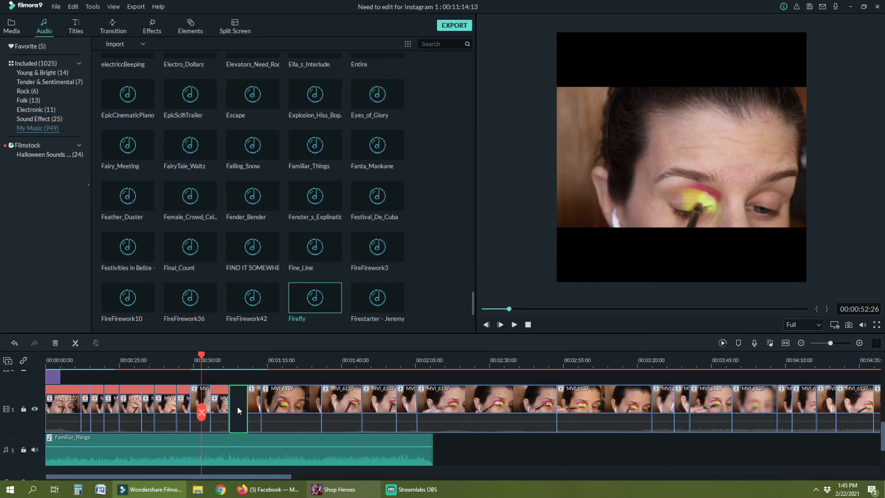
pyautogui.press('Delete')
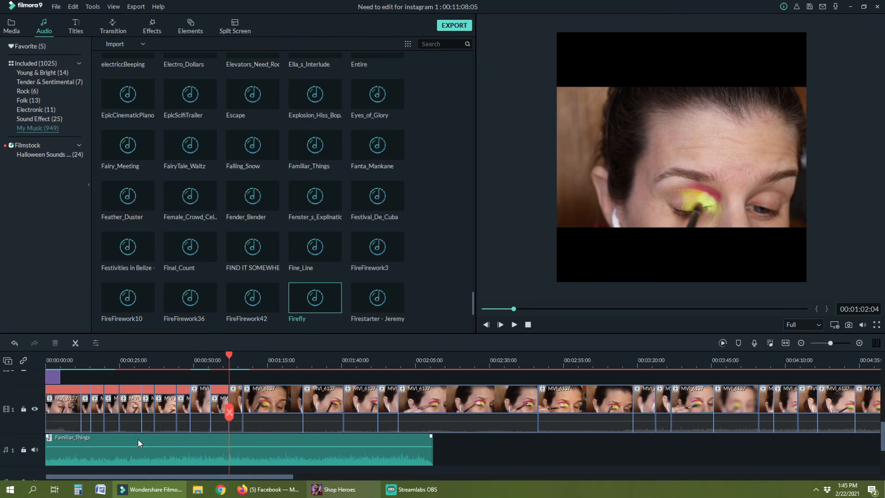
# Move the long MVI_6137 clip at about 00:01:59 up to video track 2, aligned with the playhead at 00:01:02
pyautogui.scroll(1, 253, 407)
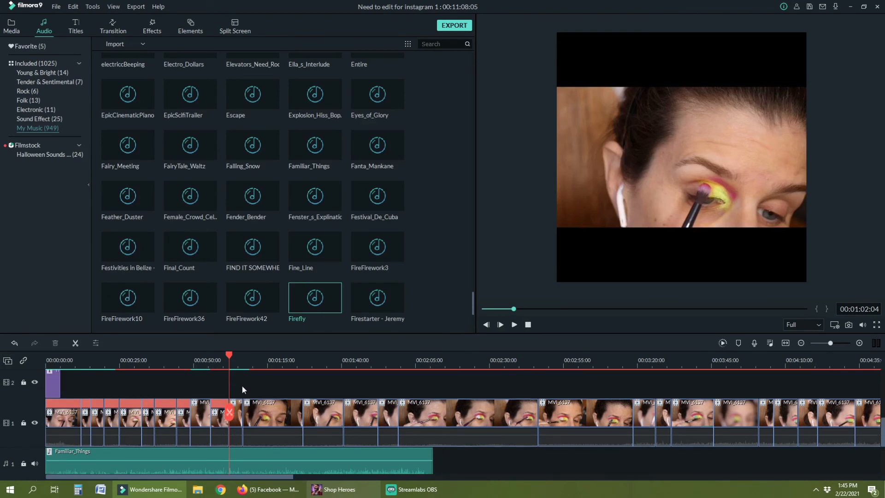
pyautogui.click(458, 419)
pyautogui.moveTo(424, 391); pyautogui.dragTo(302, 382)
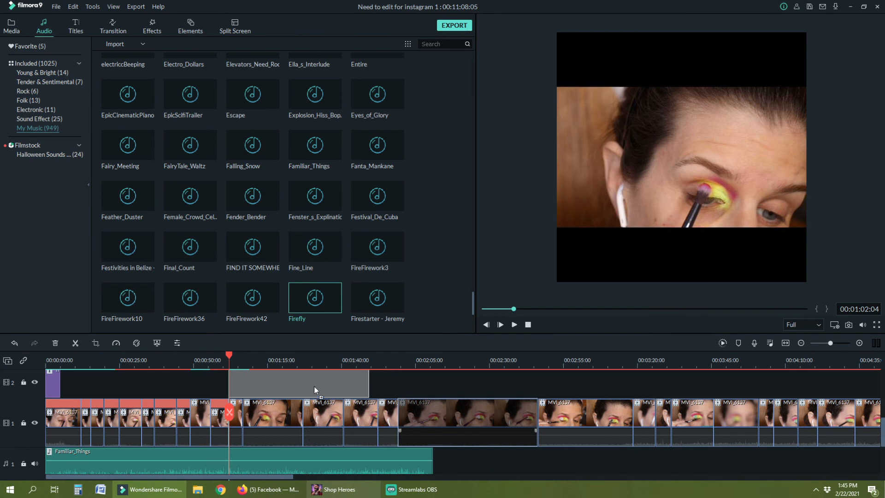
# Double the speed of the MVI_6137 clip starting at about 00:01:07 on video track 1 and close the resulting gap
pyautogui.moveTo(275, 414); pyautogui.dragTo(275, 413)
pyautogui.click(273, 414)
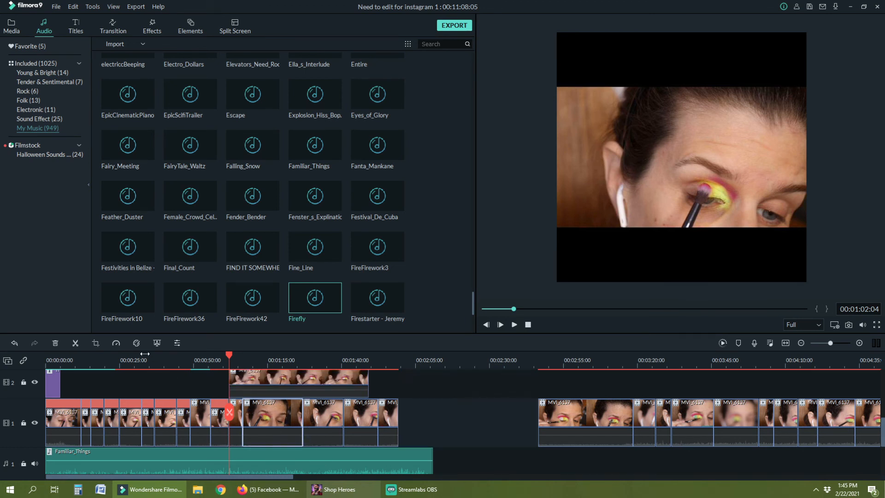
pyautogui.click(116, 343)
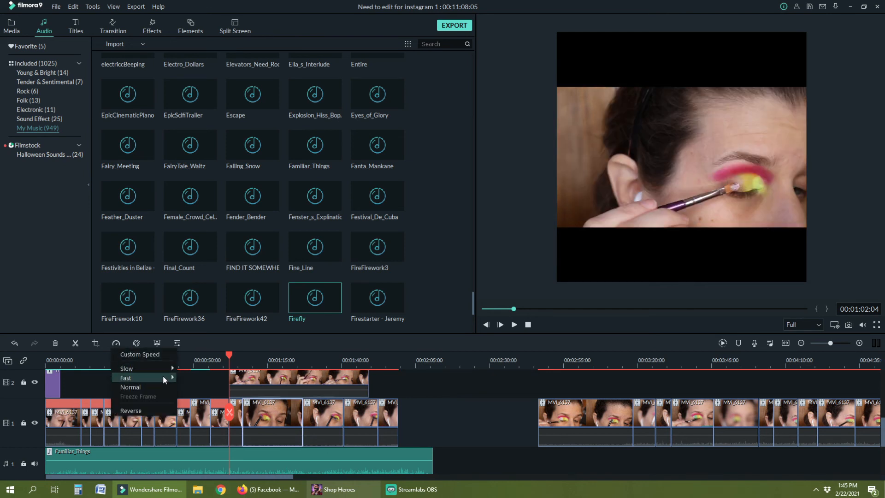
pyautogui.click(183, 378)
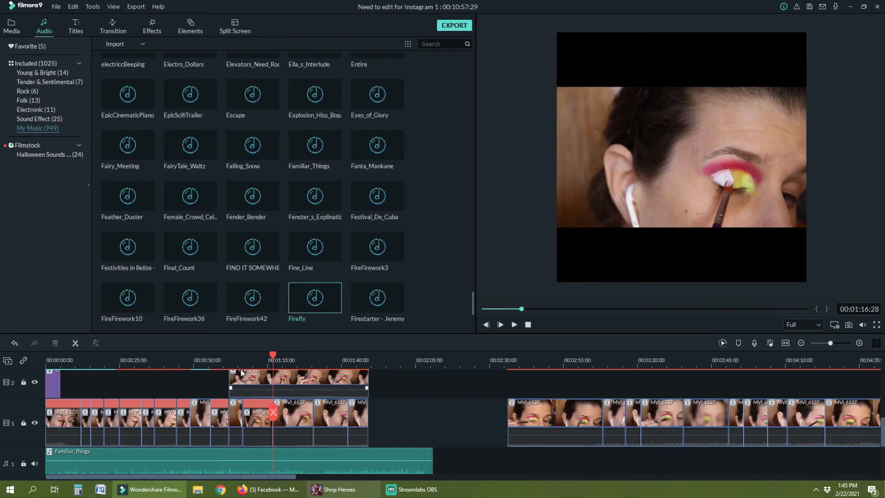
# Return the clip from video track 2 to the gap at about 00:01:49 on video track 1, and set the playhead to 00:00:48:27
pyautogui.moveTo(253, 388); pyautogui.dragTo(388, 407)
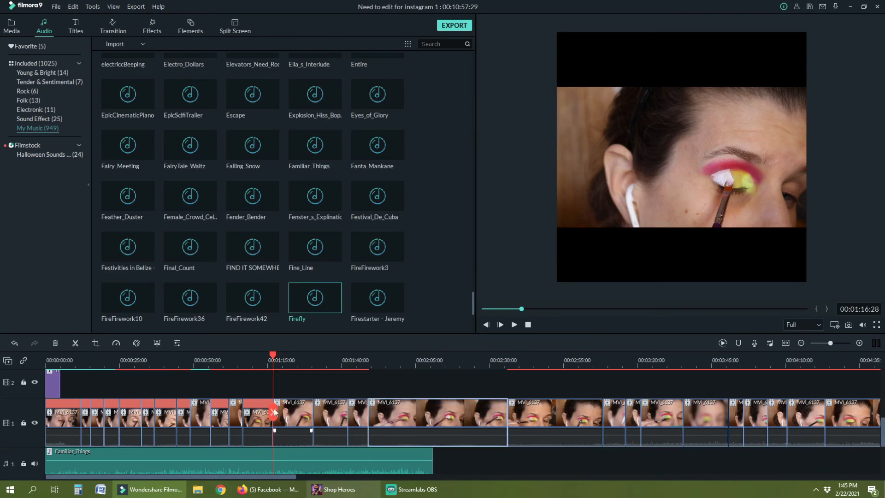
pyautogui.click(193, 358)
pyautogui.moveTo(193, 354); pyautogui.dragTo(189, 354)
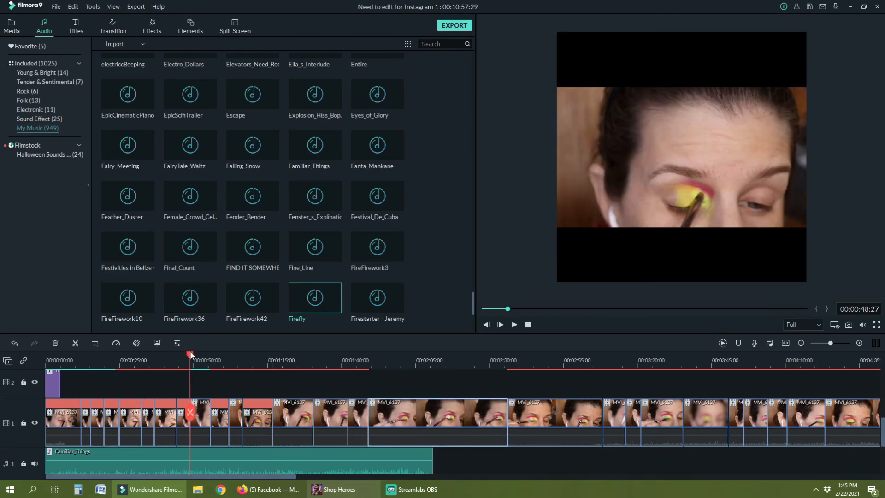
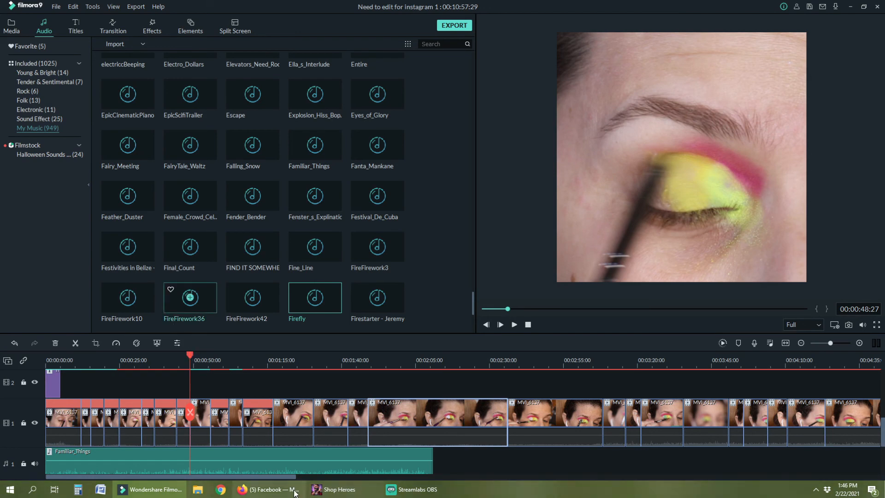
# Check the running recording in Streamlabs OBS, return to Filmora and look through the project media
pyautogui.click(405, 491)
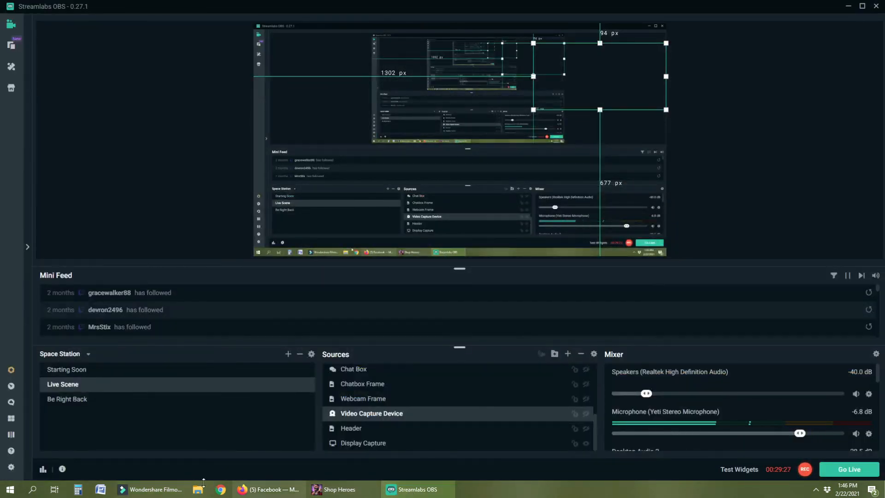
pyautogui.click(169, 490)
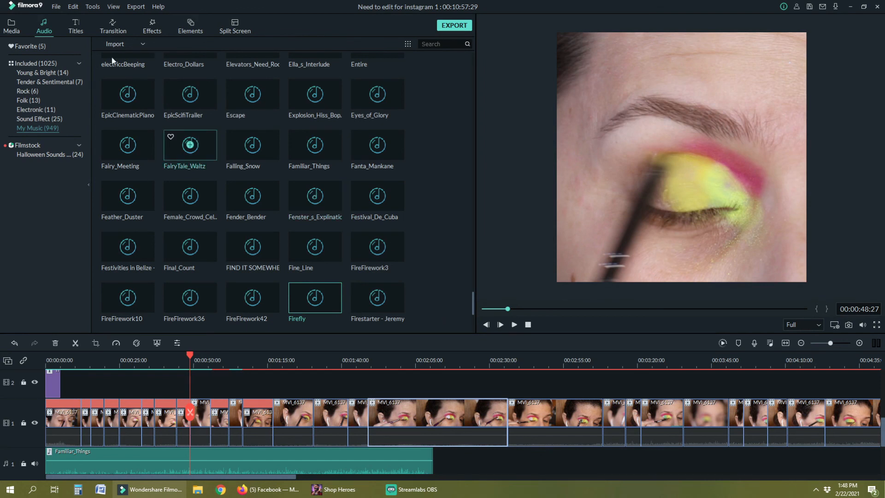
pyautogui.click(13, 33)
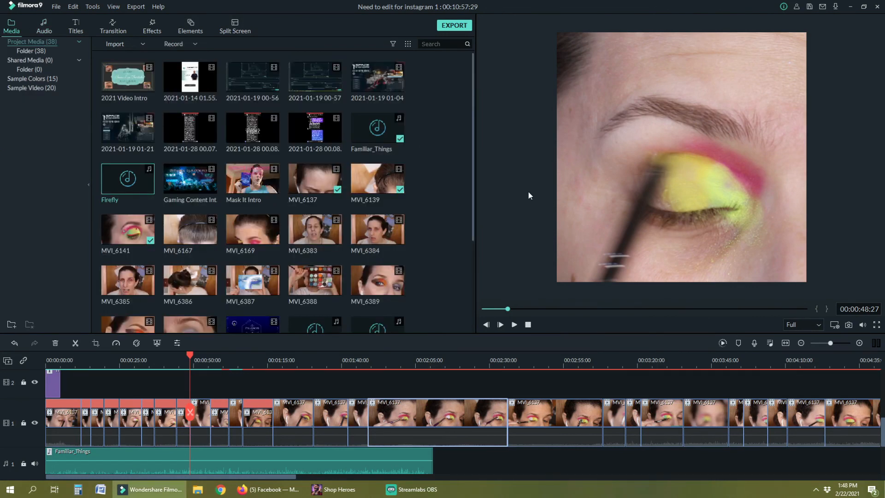
pyautogui.scroll(-3, 440, 179)
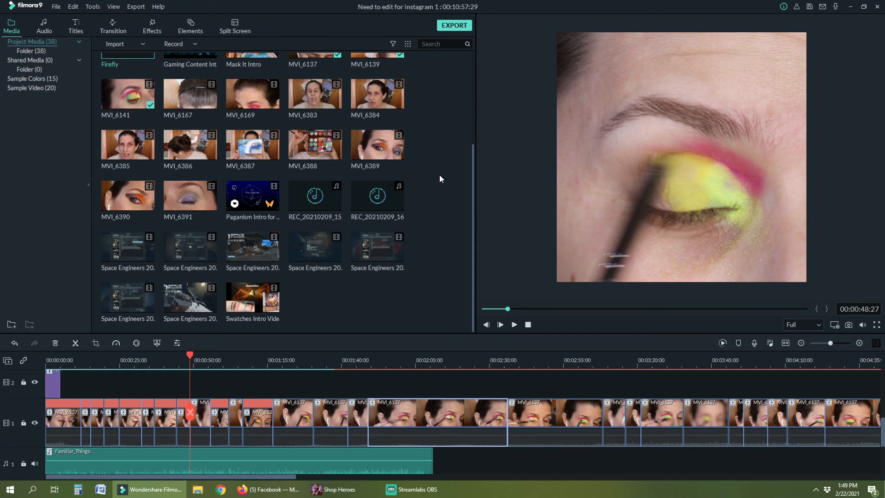
# Switch to Shop Heroes, collect the ready resources from the shop's bins, and switch back to Filmora
pyautogui.click(334, 489)
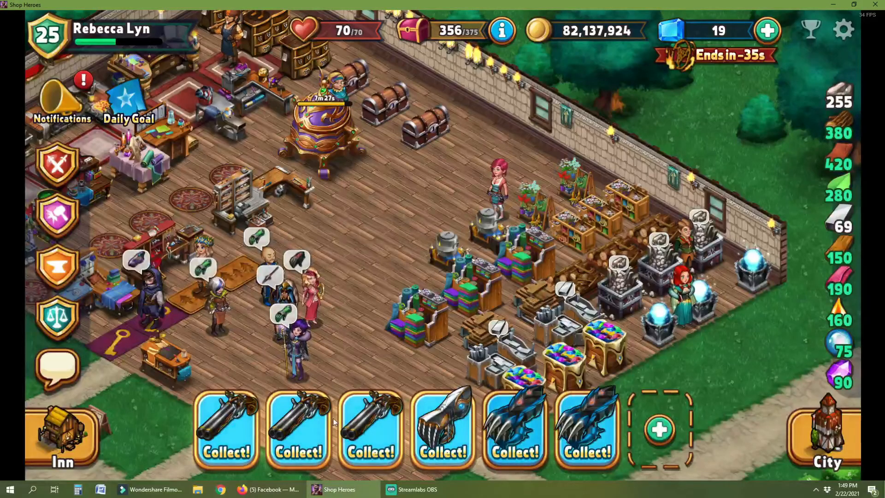
pyautogui.scroll(-2, 325, 290)
pyautogui.scroll(2, 529, 268)
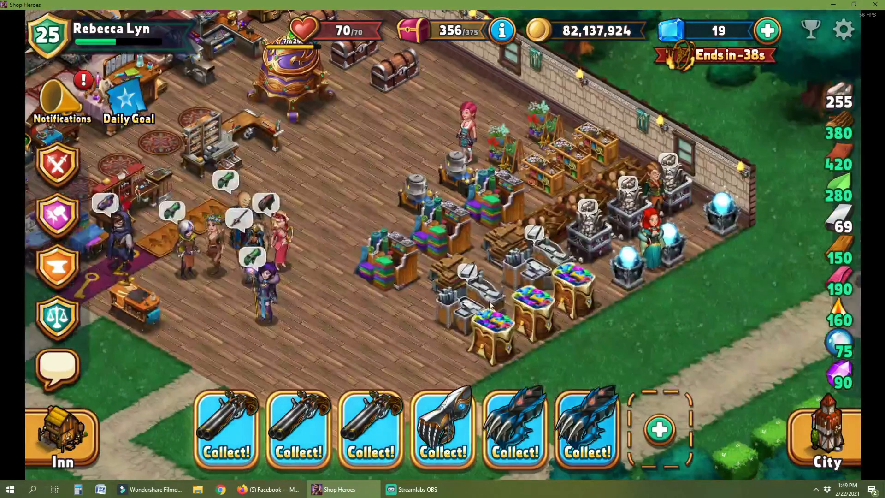
pyautogui.click(529, 268)
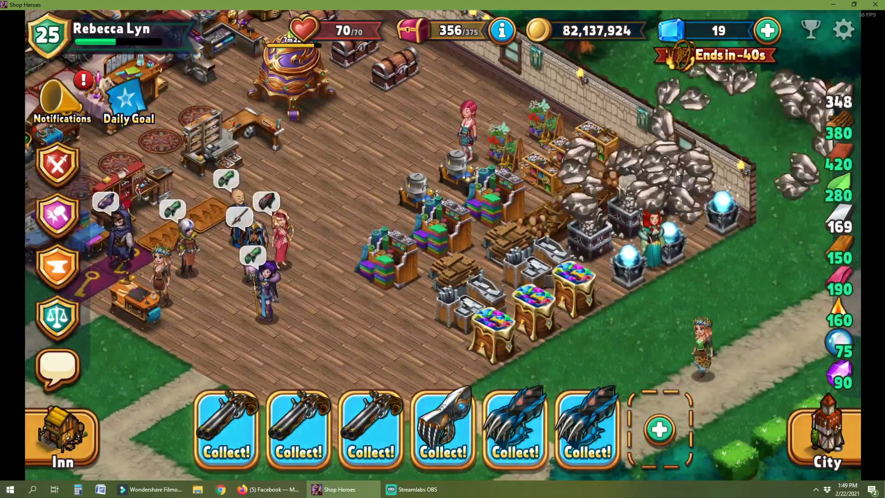
pyautogui.hotkey('alt', 'Tab')
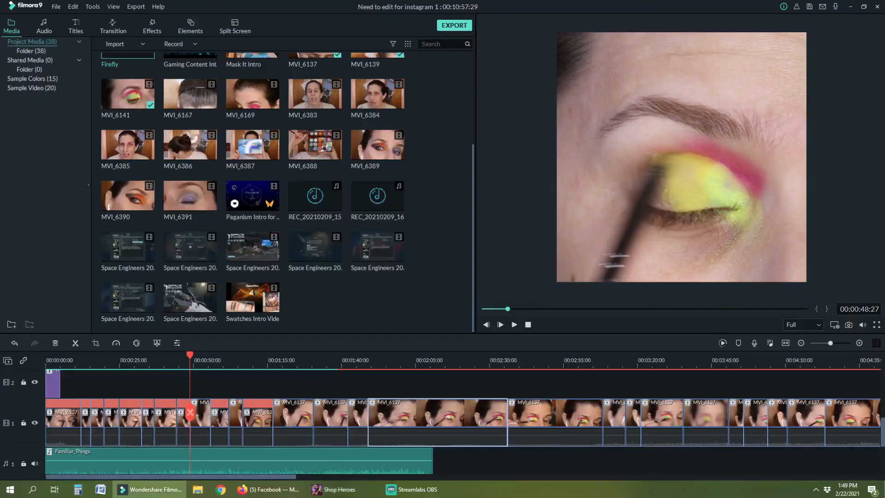